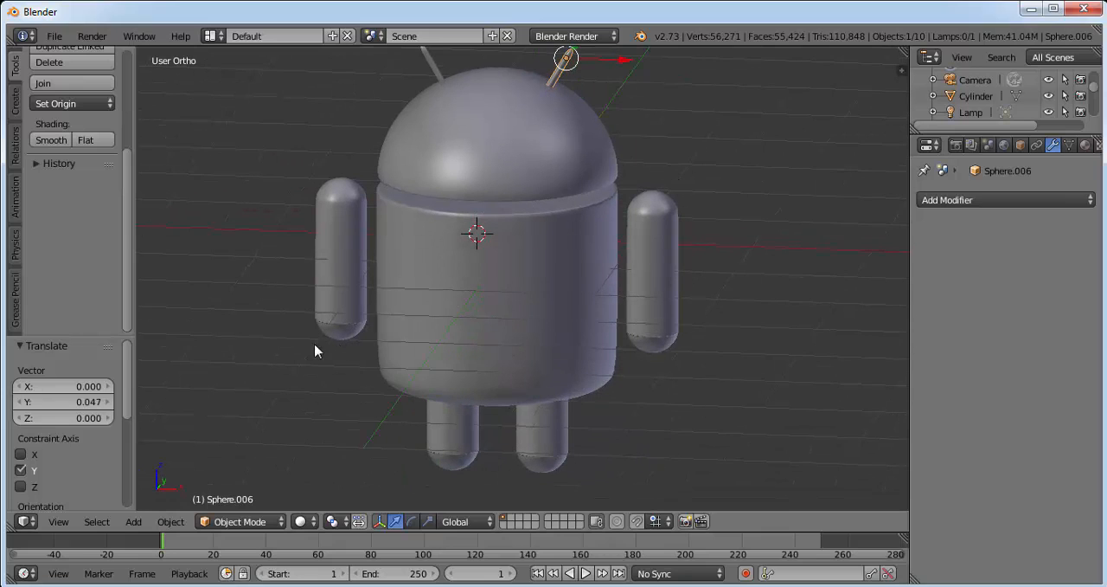
Switch to the front view and hide the head sphere so the reference image's eyes can be traced.
click(57, 521)
click(101, 417)
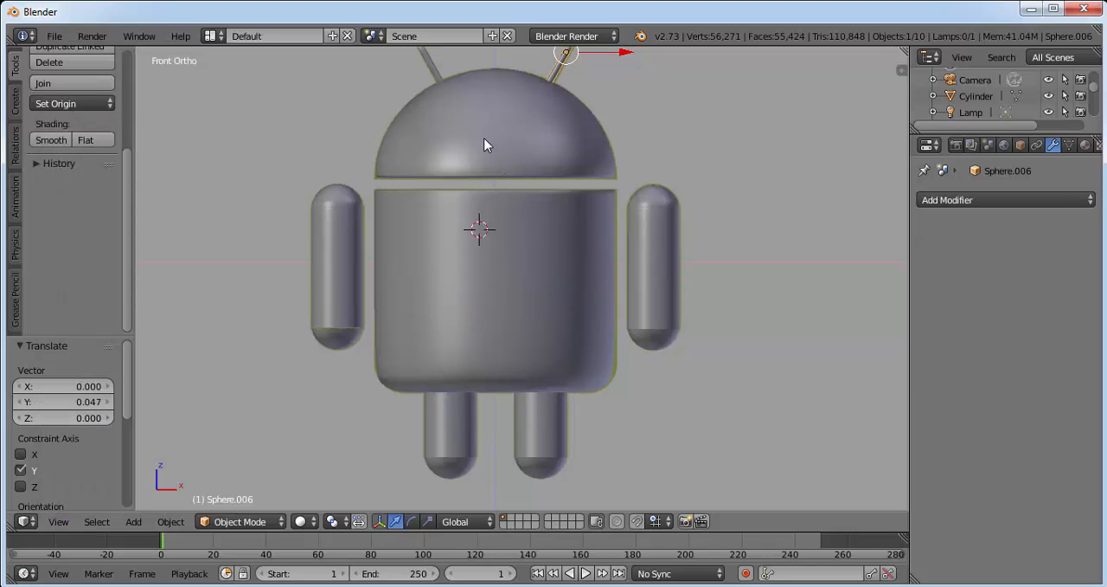
right_click(449, 145)
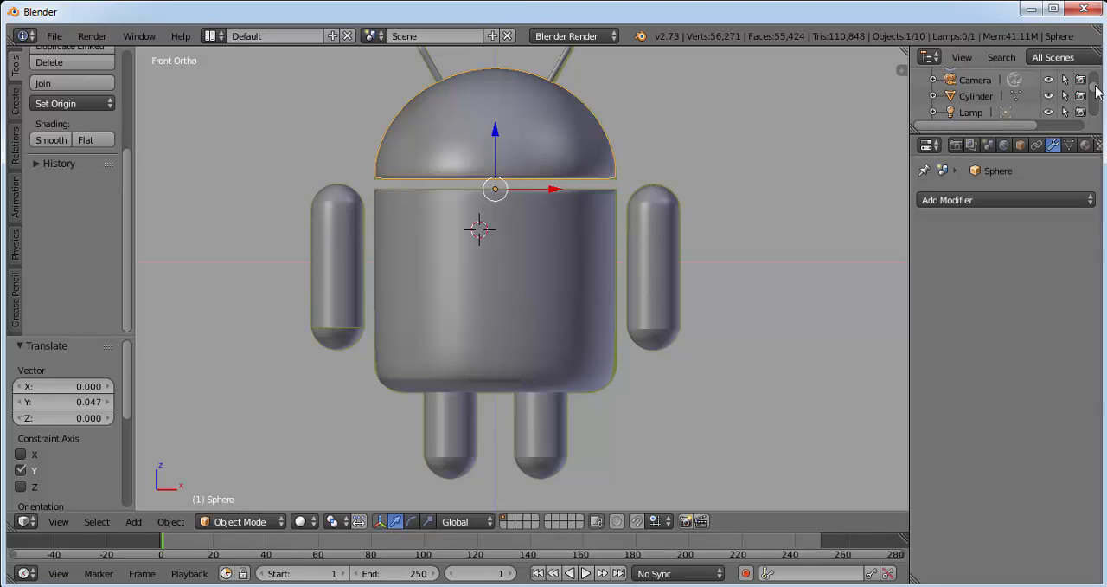
mouse_move(1097, 91)
mouse_down()
mouse_move(1101, 109)
mouse_move(1097, 99)
mouse_up()
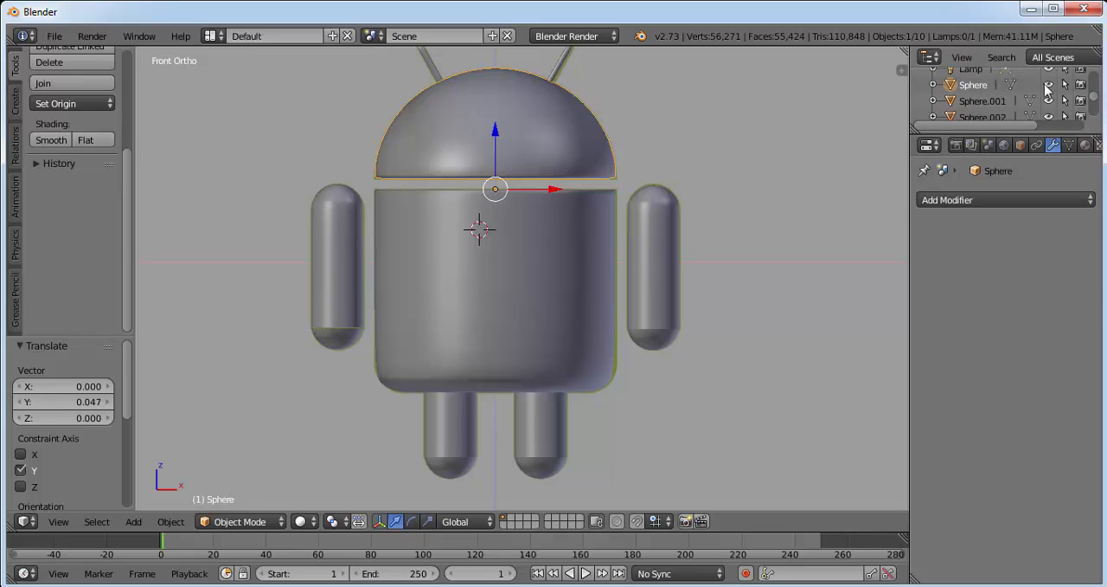
click(1049, 84)
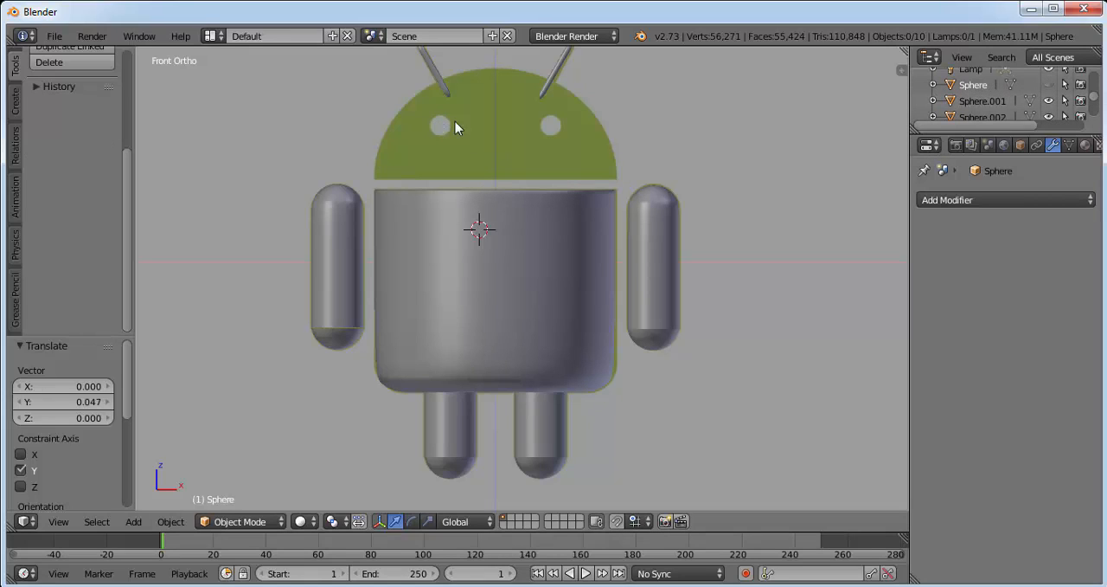
Add a UV sphere for the eye and scale it down uniformly by about 0.353.
scroll(702, 139, up, 3)
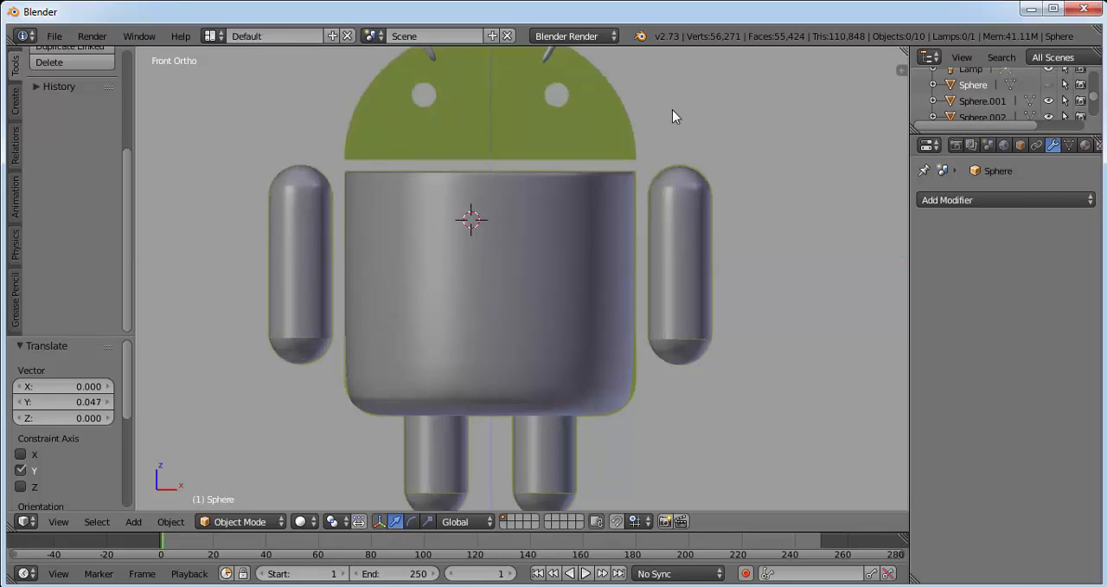
scroll(699, 199, up, 2)
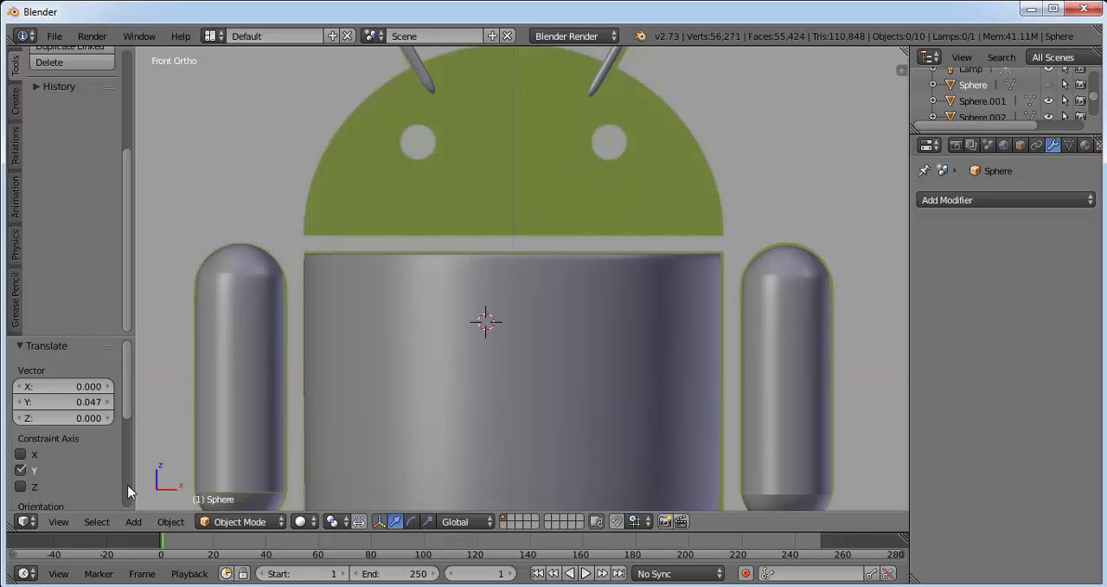
click(133, 521)
mouse_move(161, 502)
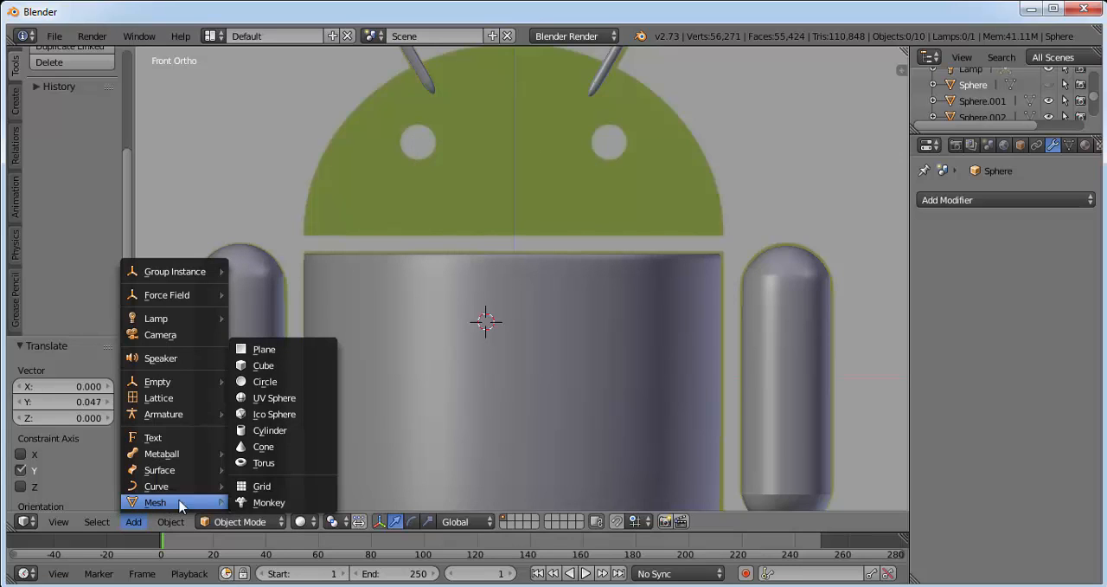
click(275, 398)
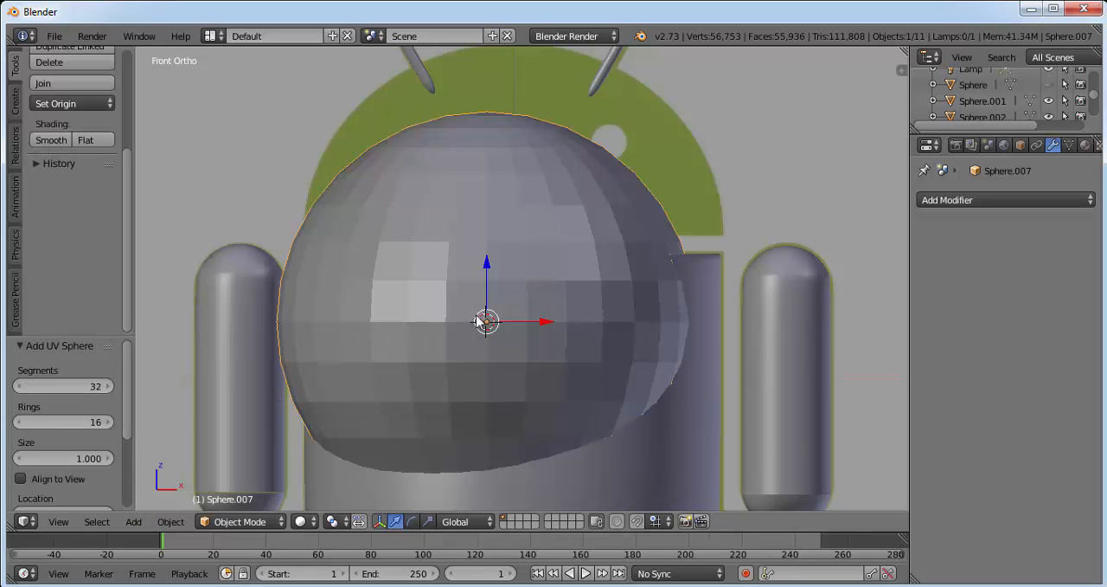
key(s)
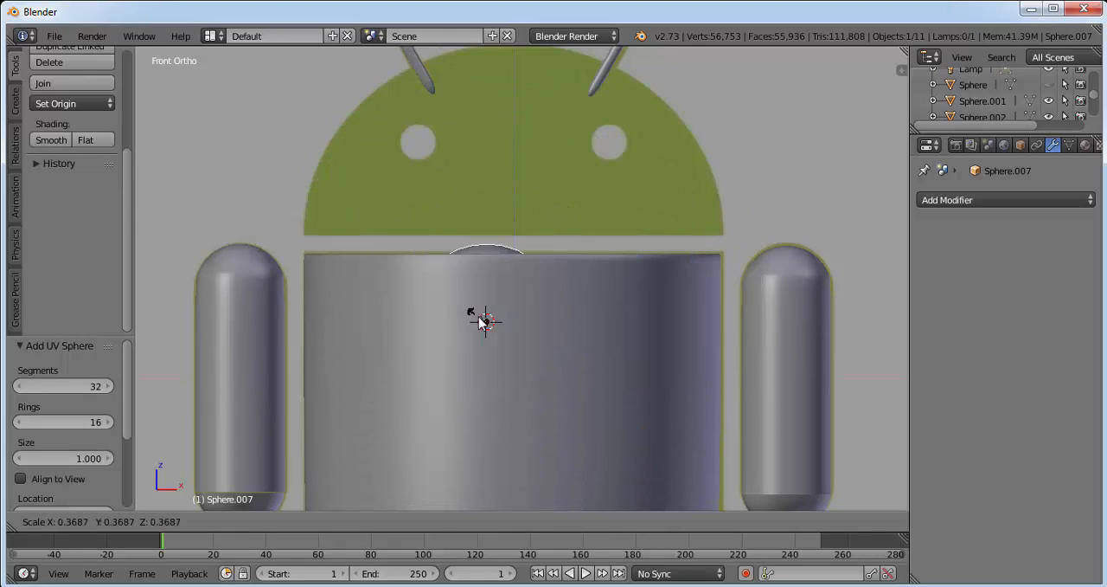
click(487, 289)
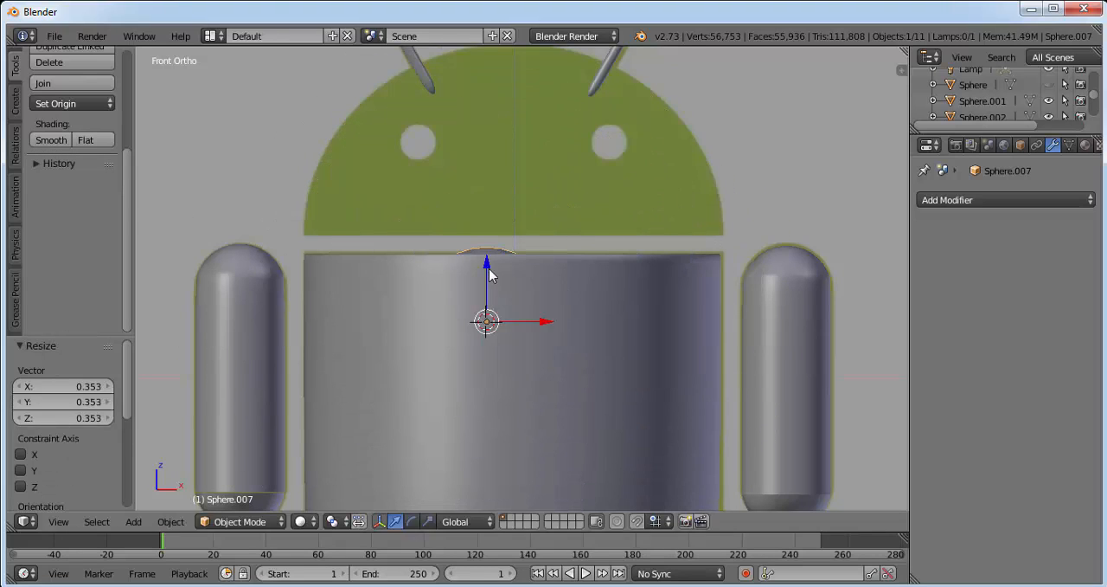
Move the new sphere up about 0.608 along Z, show the scene in wireframe, and scale the sphere by about 0.278.
key(g)
key(z)
click(482, 140)
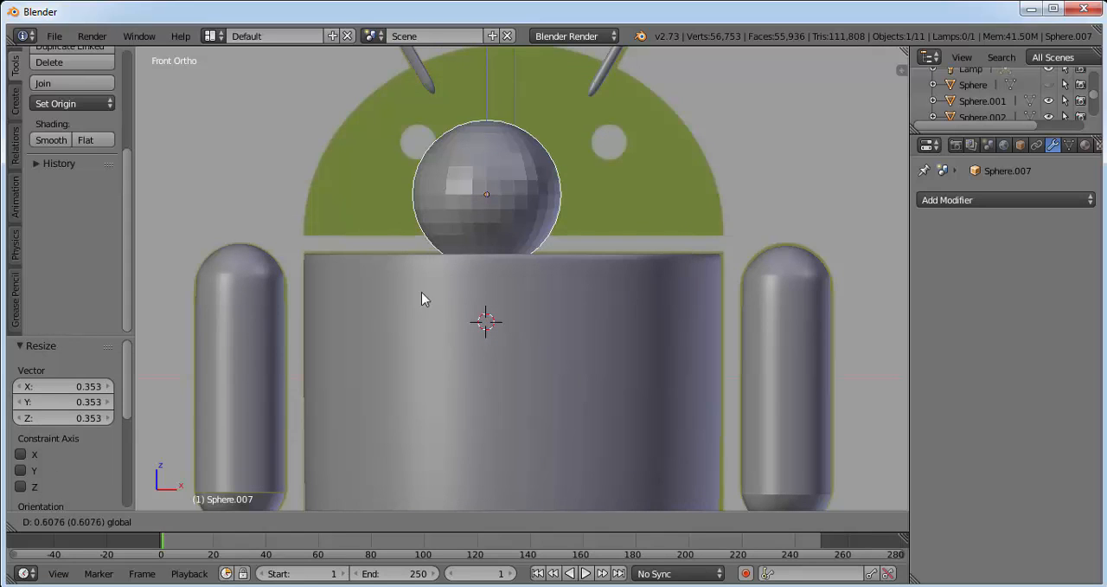
click(305, 521)
click(333, 486)
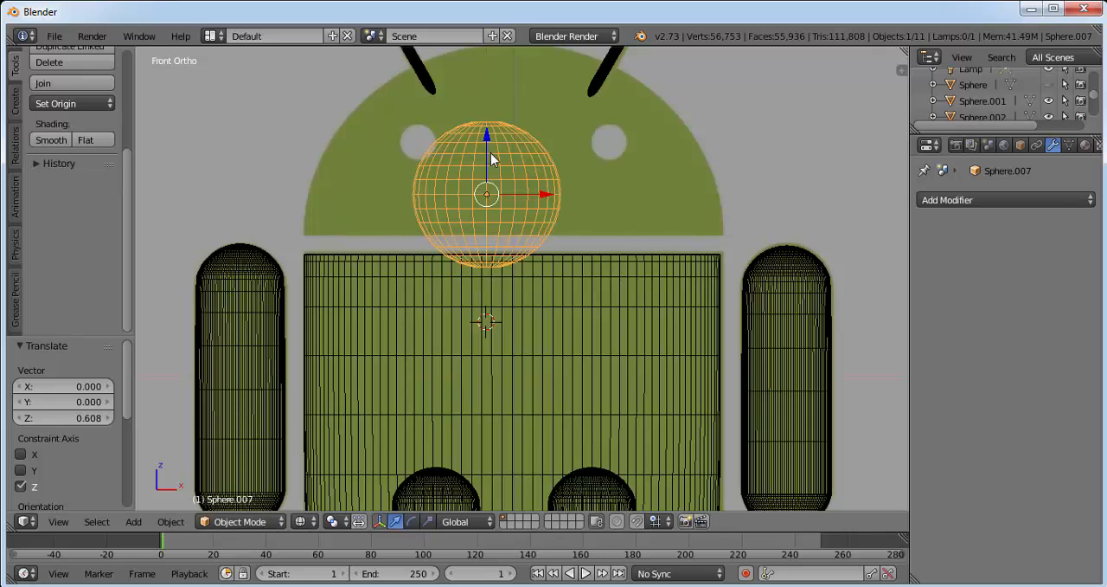
key(s)
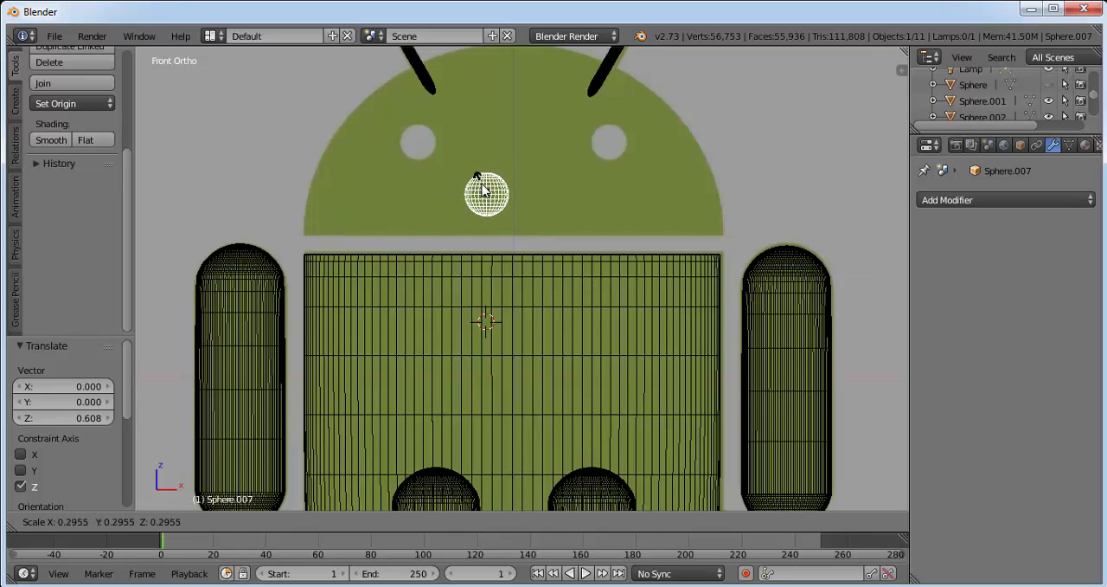
click(483, 191)
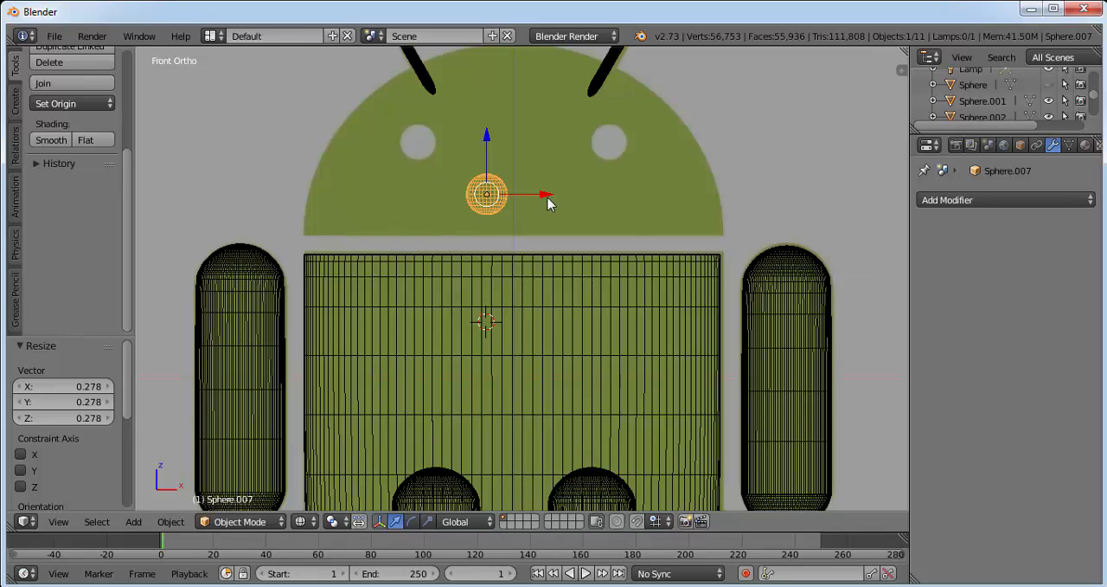
Position the small sphere over the reference image's left-hand eye and scale it by about 0.853 to match its outline.
drag(545, 197, 479, 192)
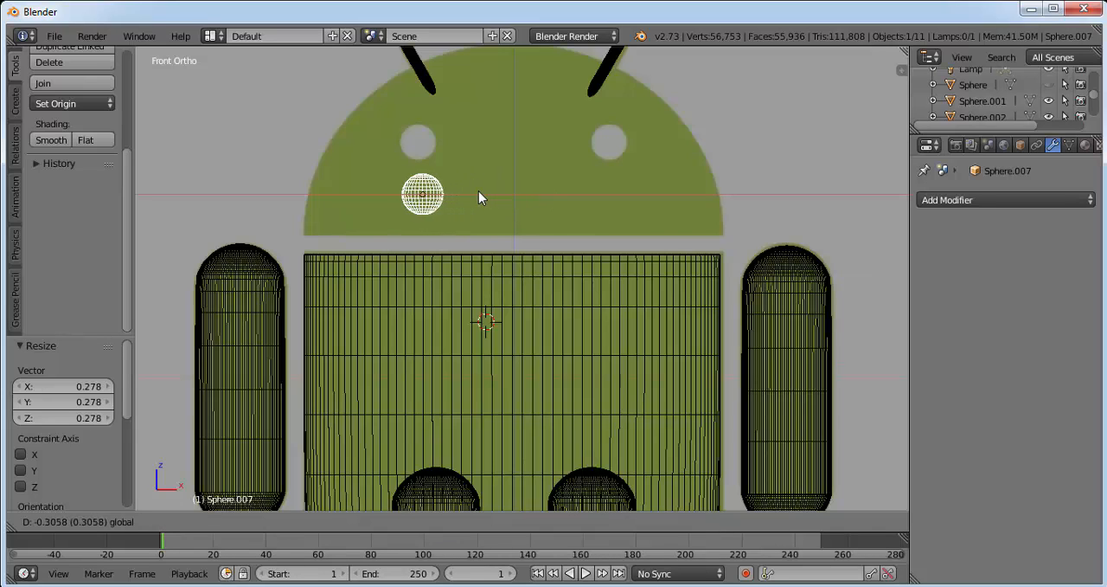
drag(421, 139, 418, 86)
drag(476, 144, 474, 144)
key(s)
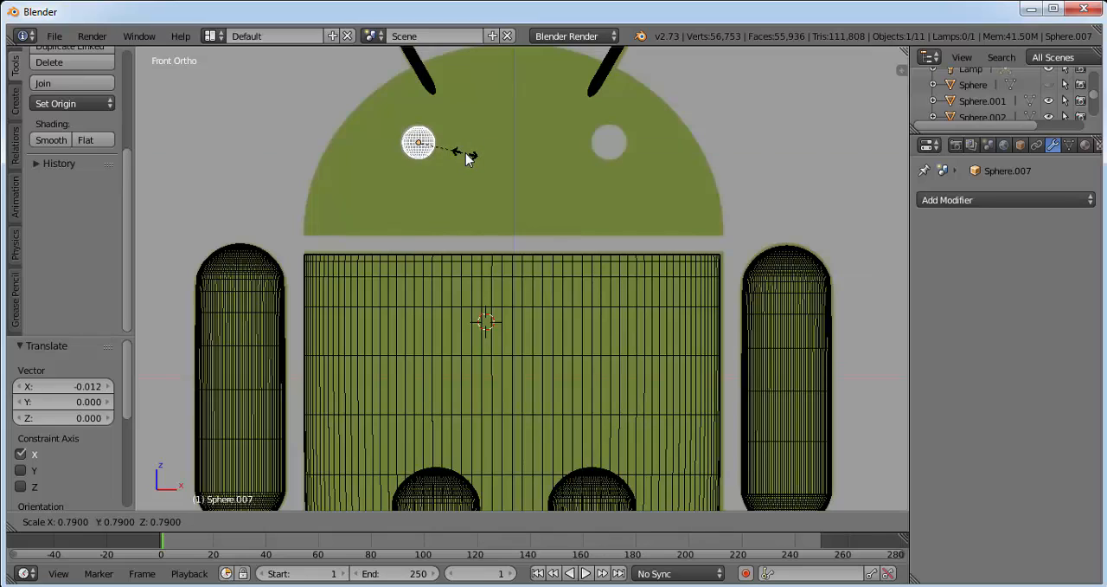
click(472, 156)
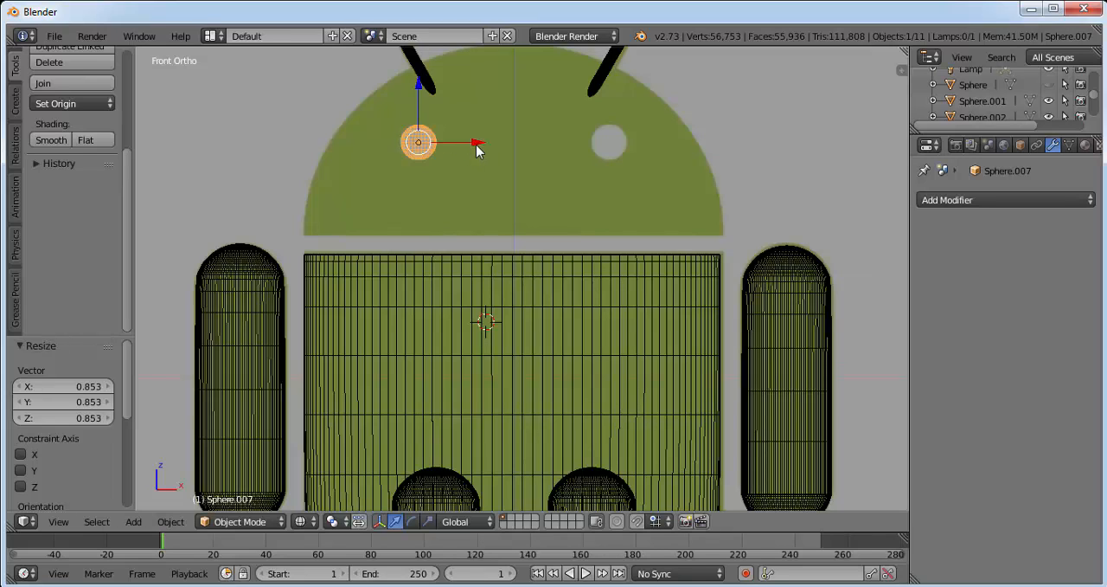
drag(478, 151, 469, 147)
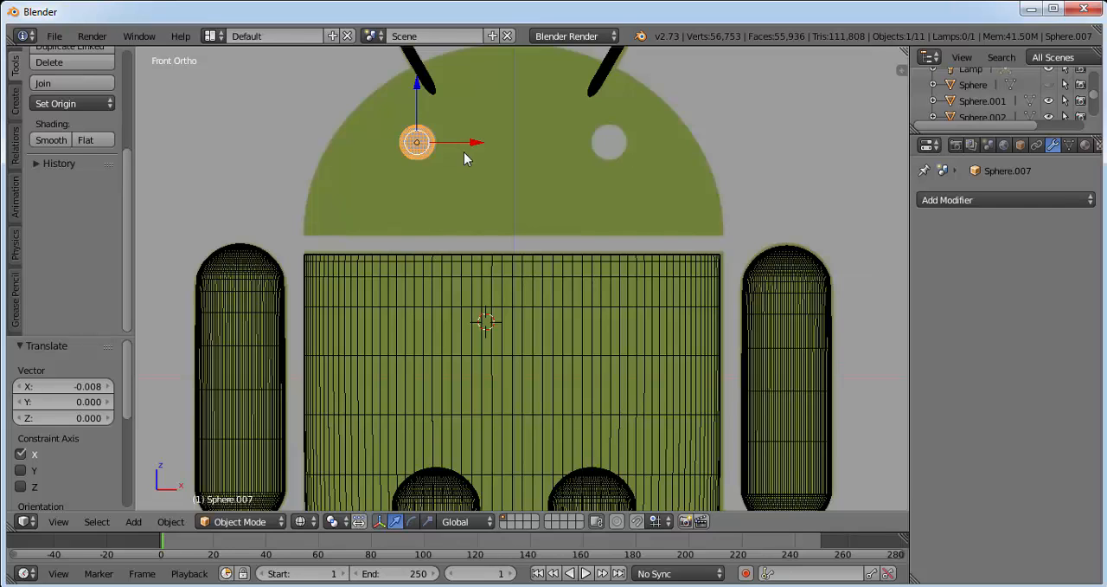
Return the viewport to solid shading.
scroll(465, 153, up, 1)
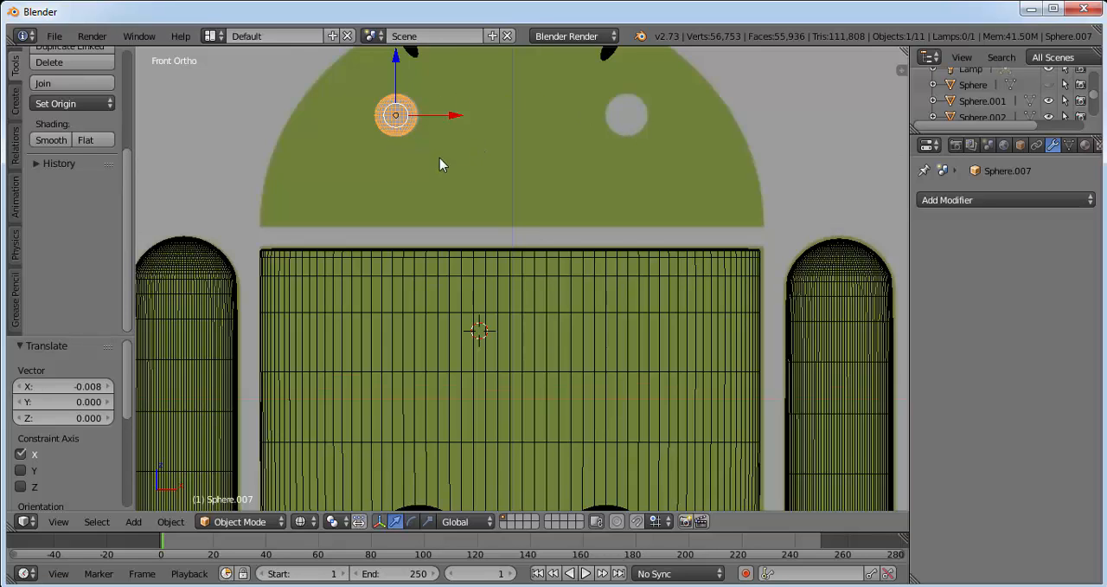
scroll(363, 228, up, 1)
click(253, 522)
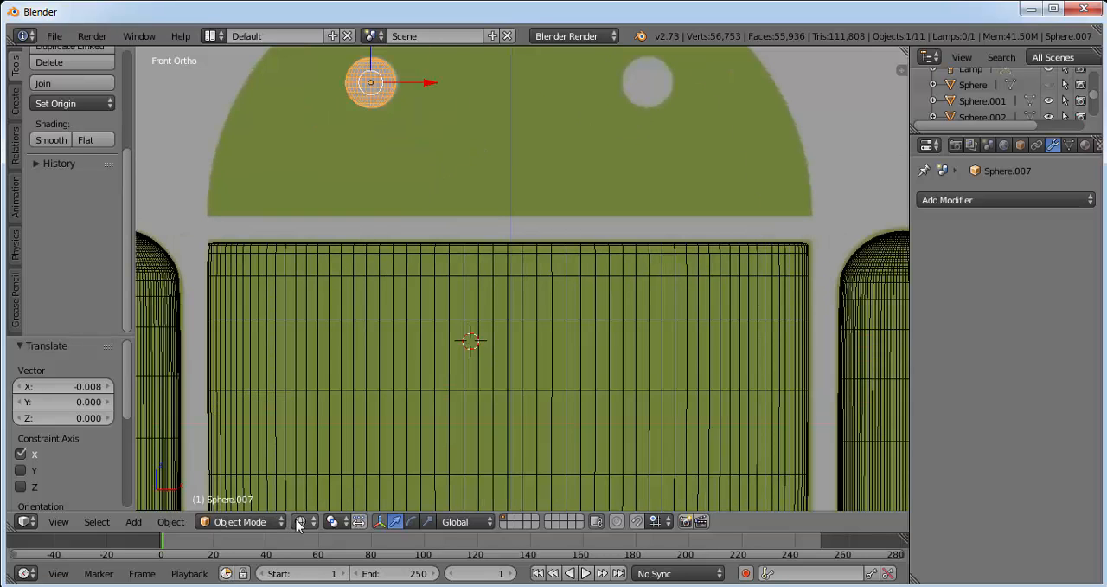
click(303, 521)
click(331, 465)
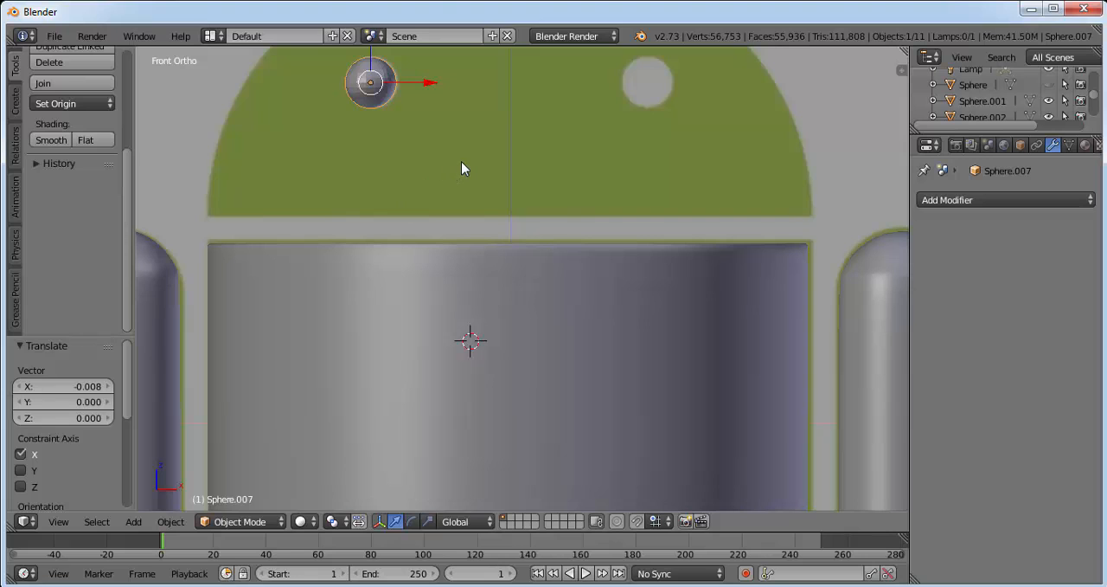
Show the hidden head again and move the eye sphere about -0.376 along Y to the front of the head.
shift+middle_drag(502, 156, 531, 185)
scroll(530, 193, down, 2)
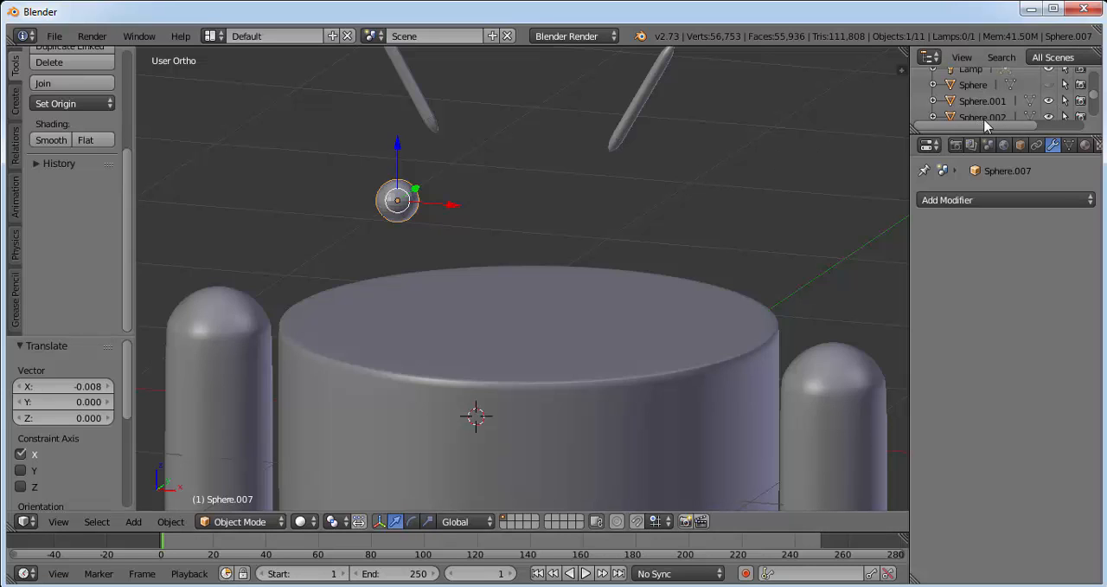
click(1048, 84)
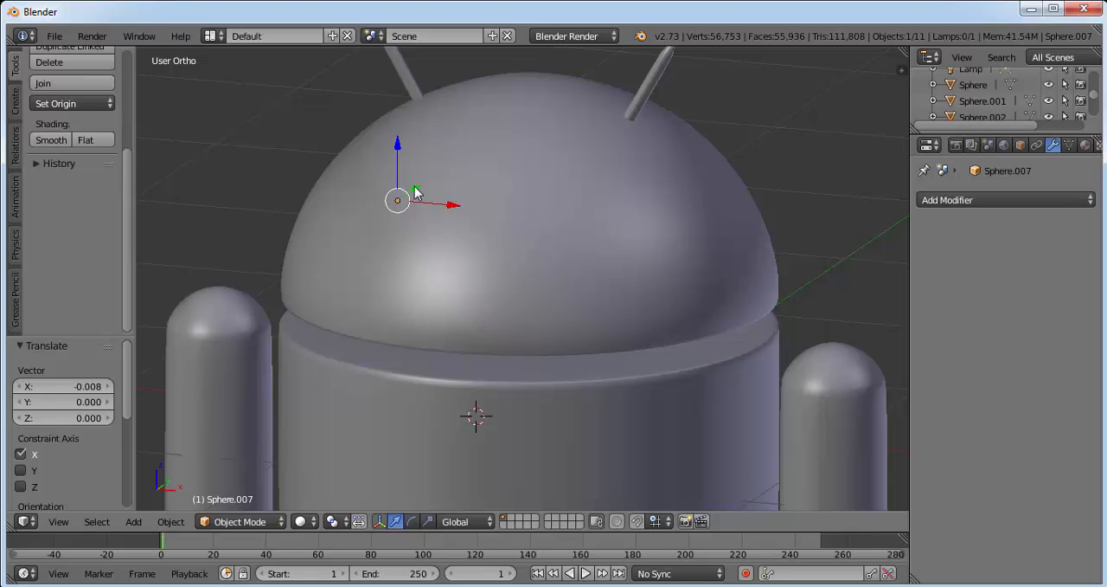
drag(417, 192, 343, 240)
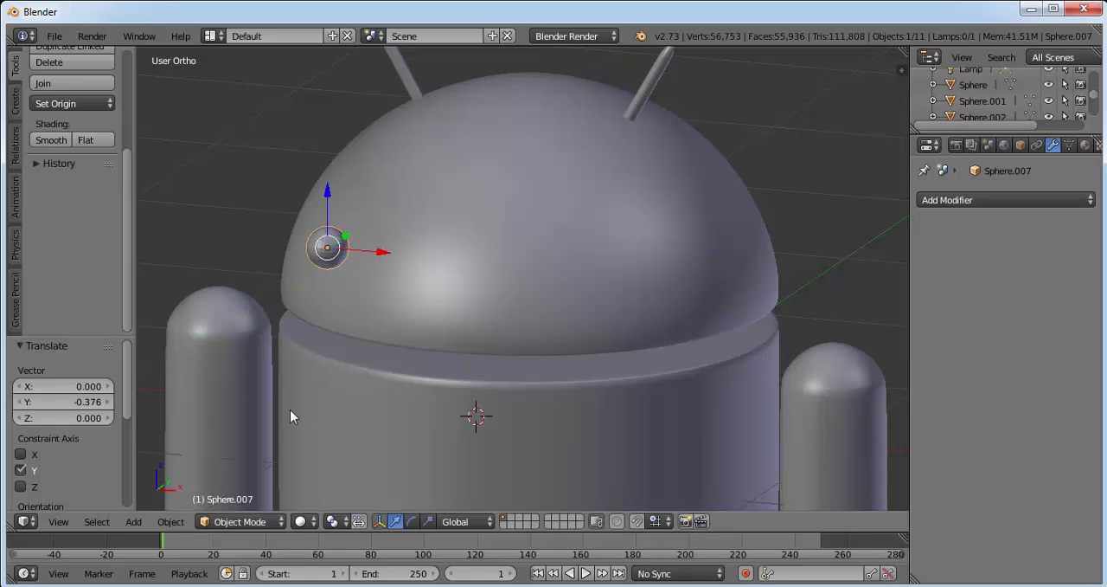
middle_drag(421, 272, 457, 273)
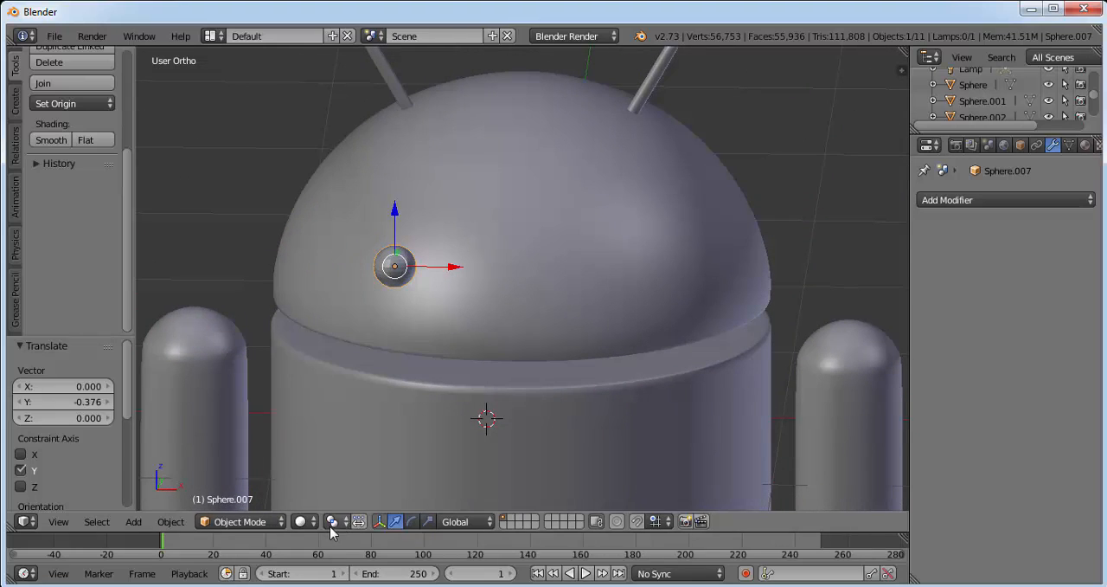
In wireframe display, move the eye sphere sideways along X clear of the head and up about 0.281 along Z.
click(301, 520)
click(336, 487)
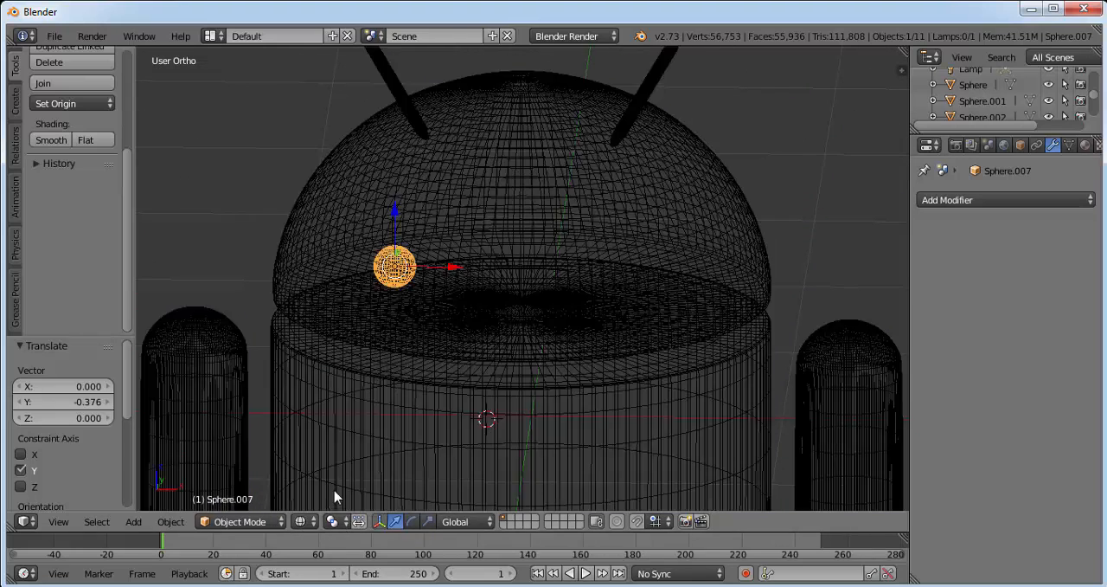
drag(456, 272, 273, 278)
drag(217, 210, 268, 165)
scroll(269, 161, up, 3)
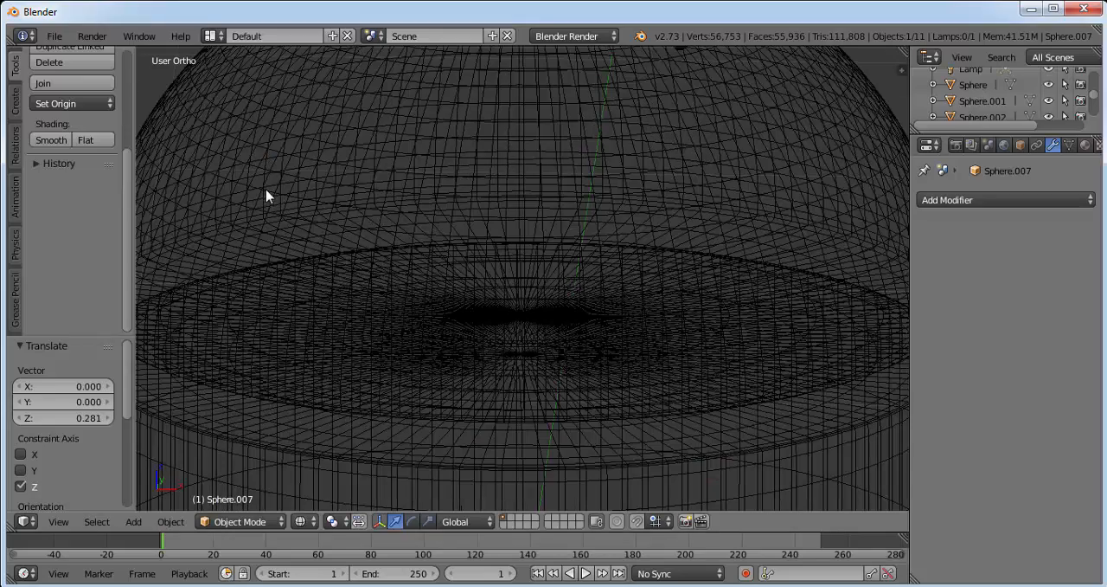
shift+middle_drag(234, 170, 694, 275)
scroll(502, 252, up, 4)
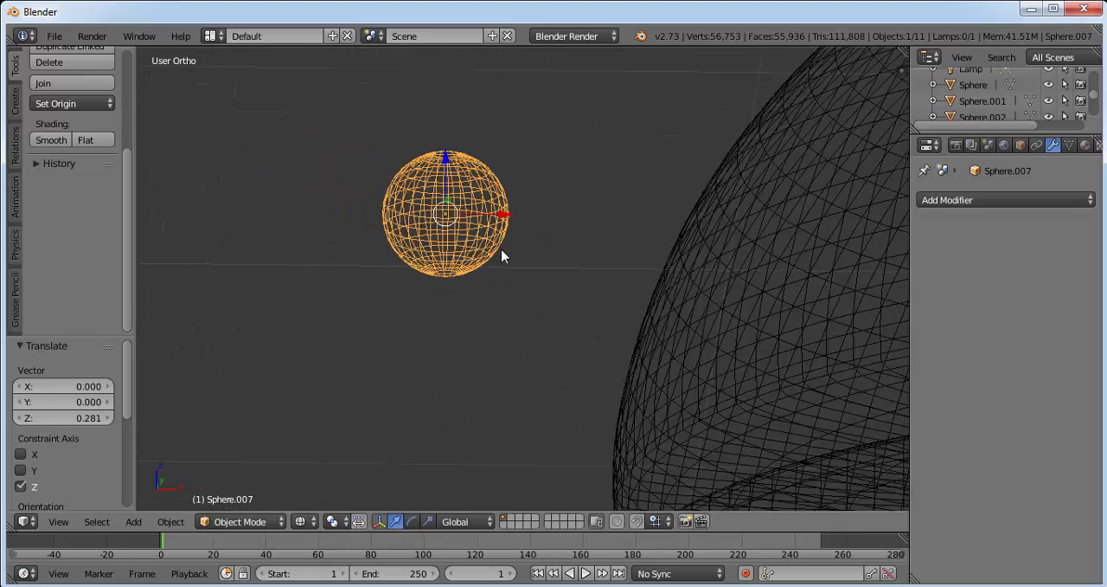
In the front view, enter Edit Mode on the eye sphere and deselect all of its vertices.
click(70, 517)
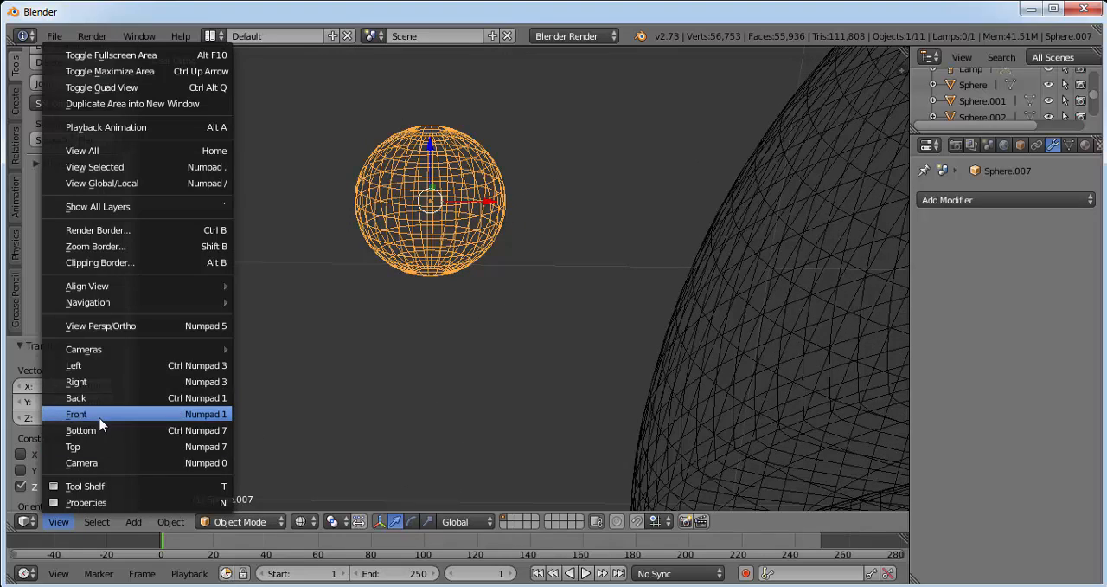
click(104, 422)
scroll(428, 298, down, 2)
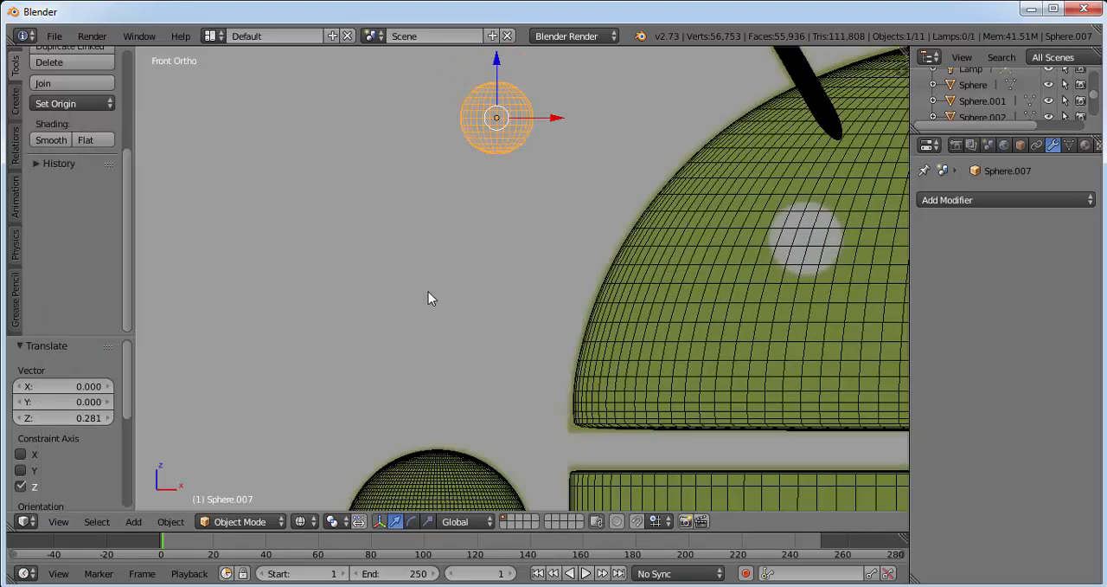
shift+middle_drag(560, 153, 523, 309)
scroll(523, 309, up, 4)
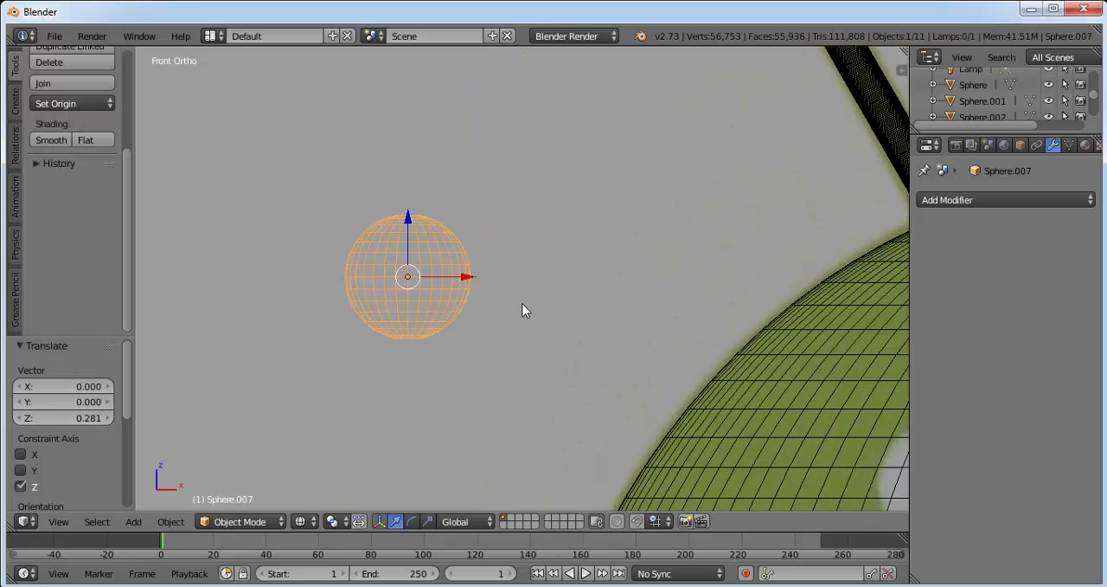
click(503, 247)
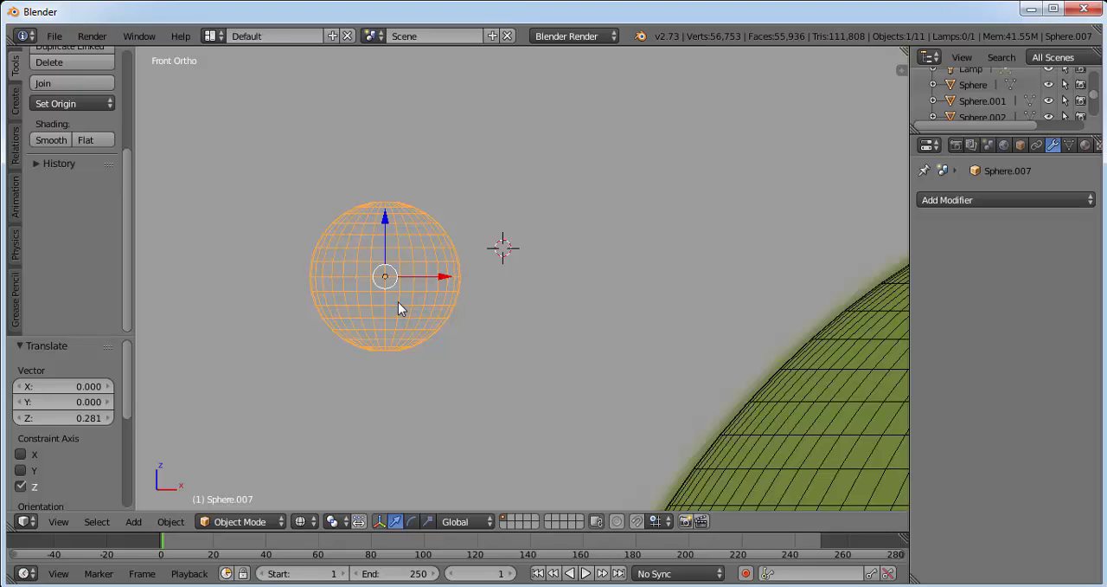
click(240, 521)
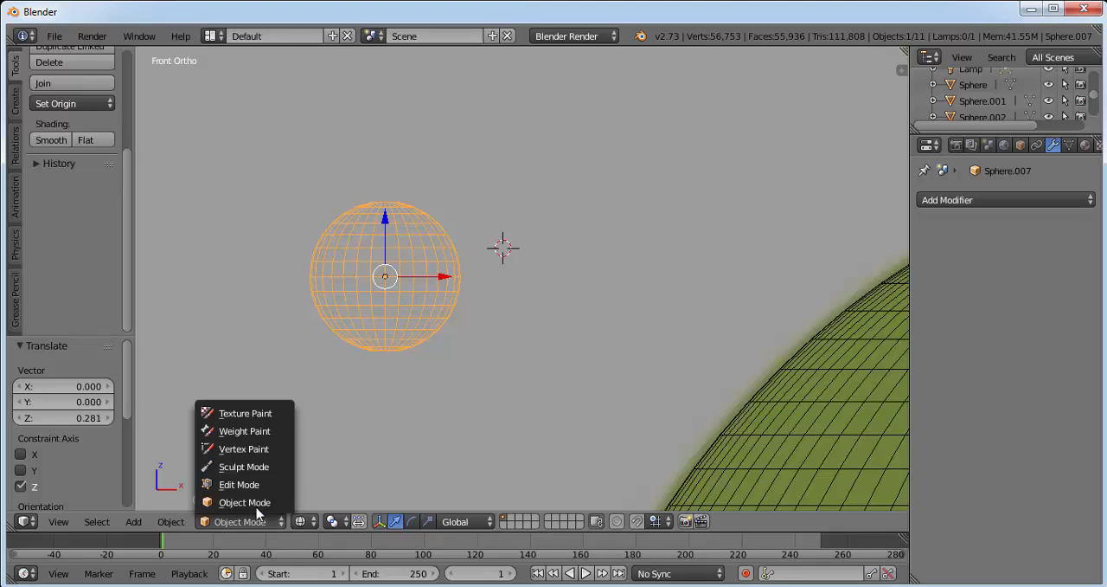
click(227, 483)
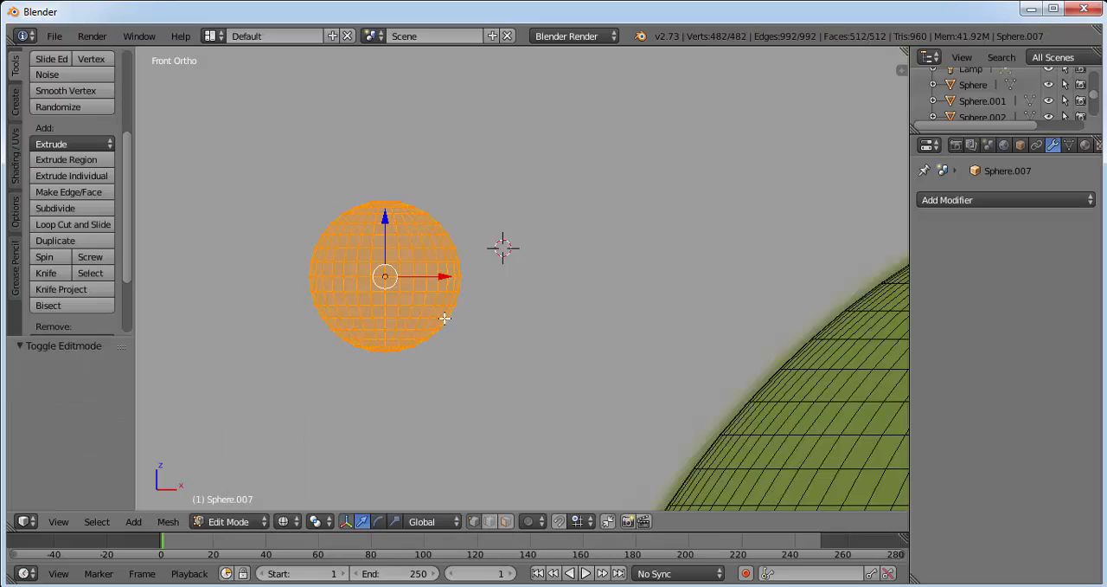
key(a)
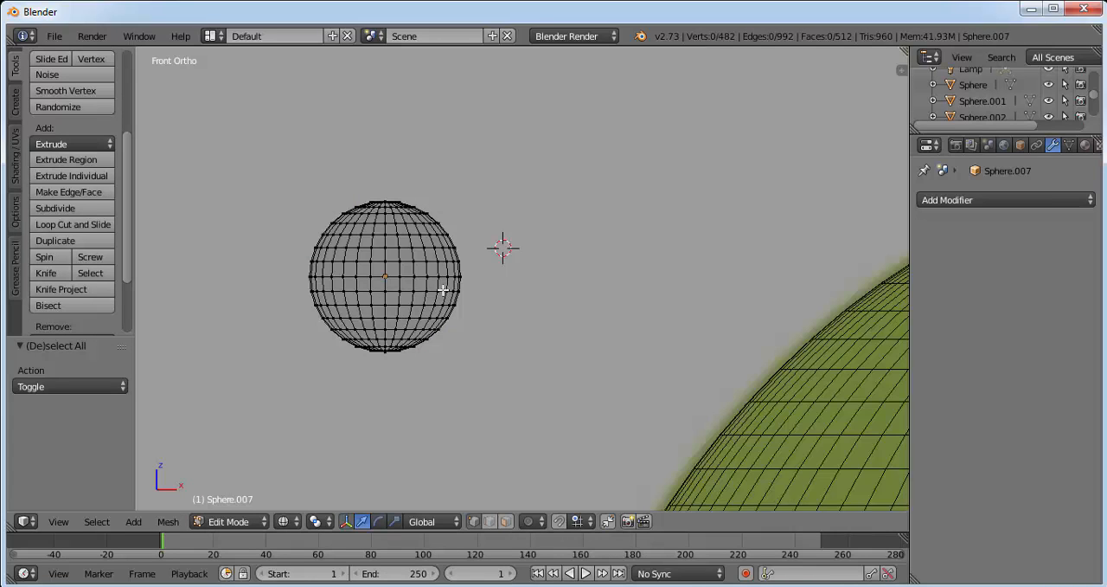
Delete the vertices of the eye sphere's lower two thirds, keeping only the shallow cap at its top.
key(b)
drag(306, 240, 541, 395)
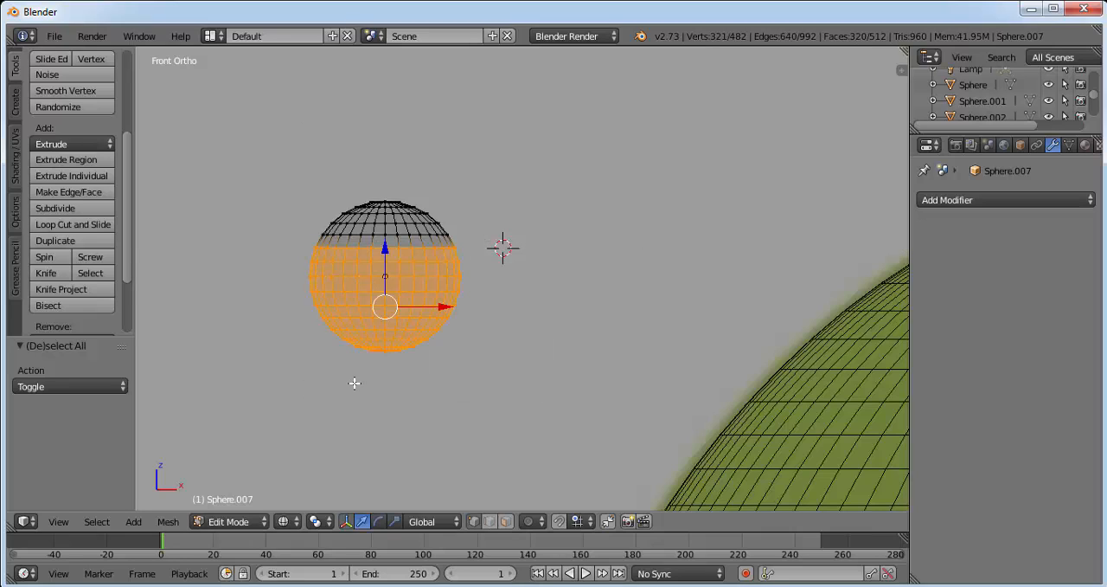
key(x)
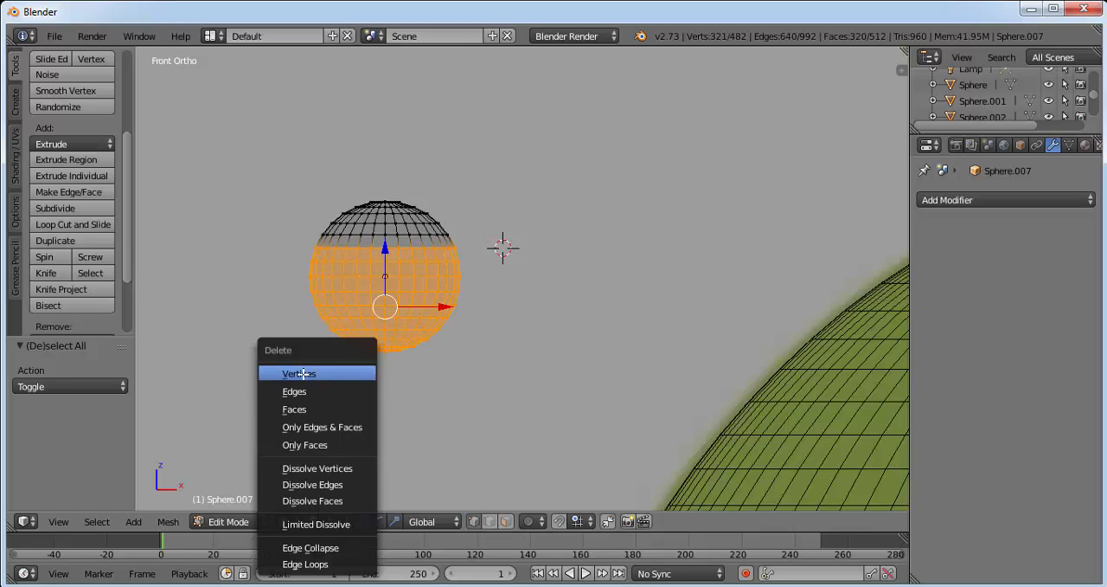
click(303, 374)
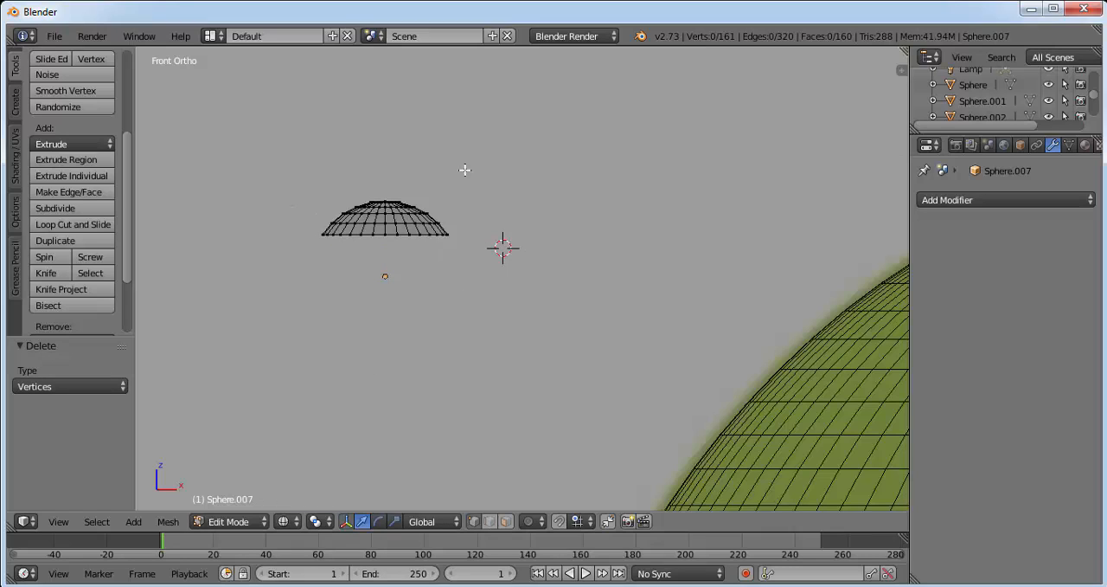
Return to Object Mode and set the viewport to solid shading.
click(239, 522)
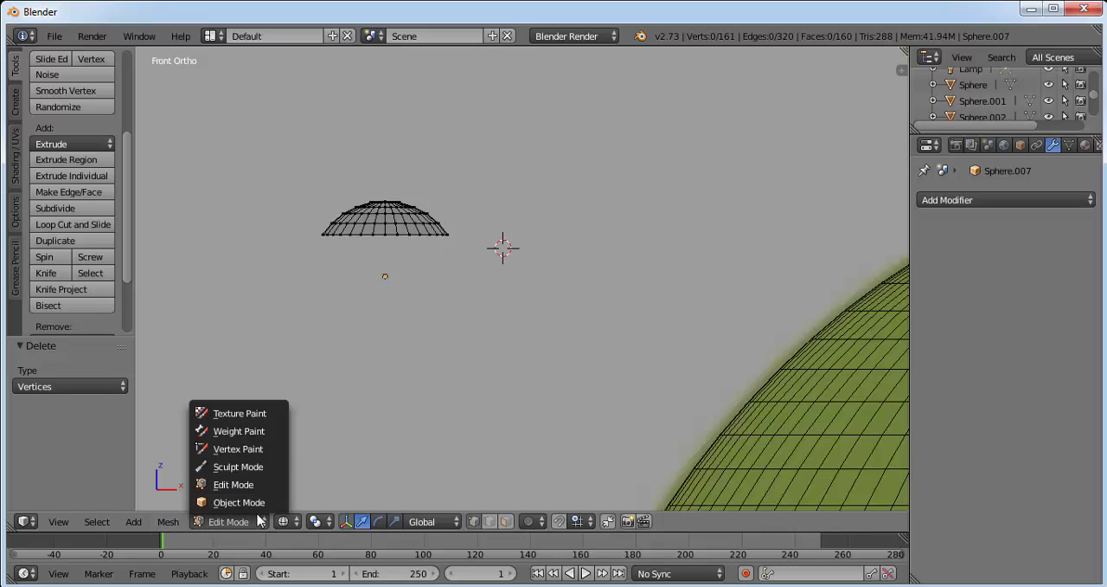
click(248, 502)
click(301, 521)
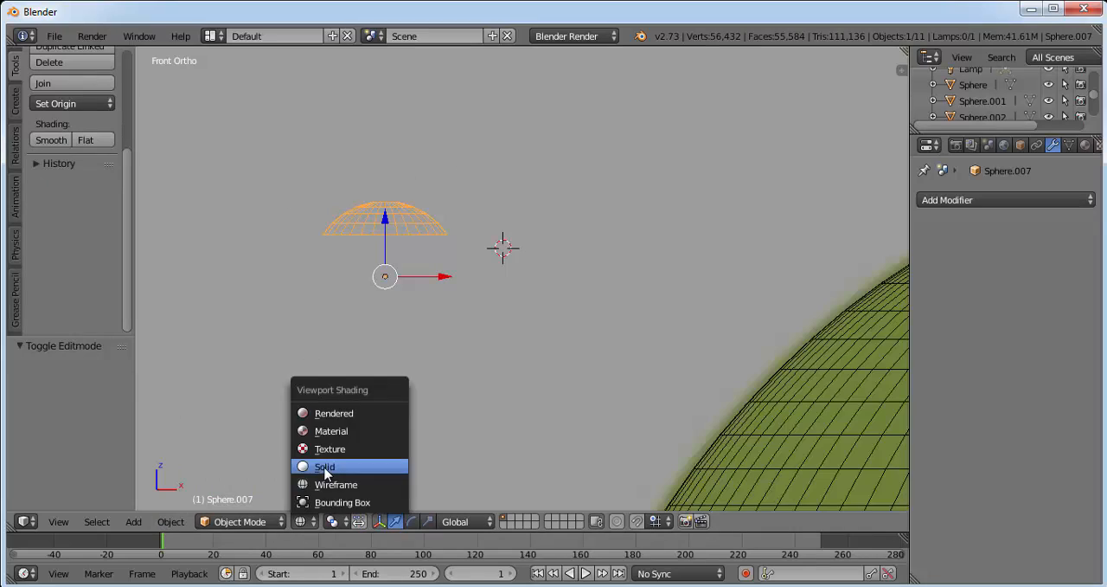
click(355, 463)
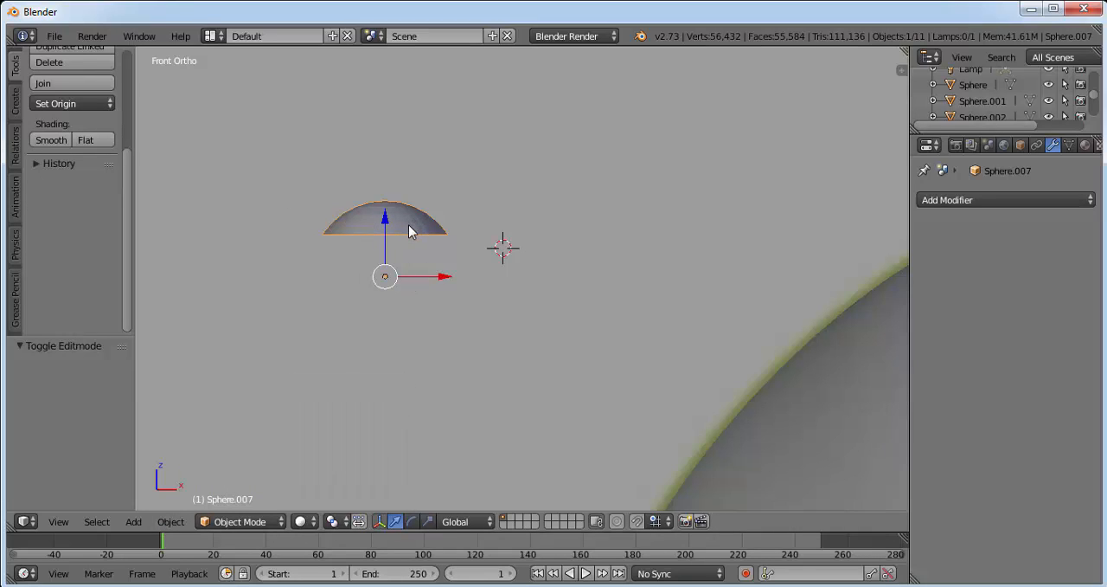
Rotate the eye cap 90° around the global X axis so its dome faces forward.
key(r)
key(x)
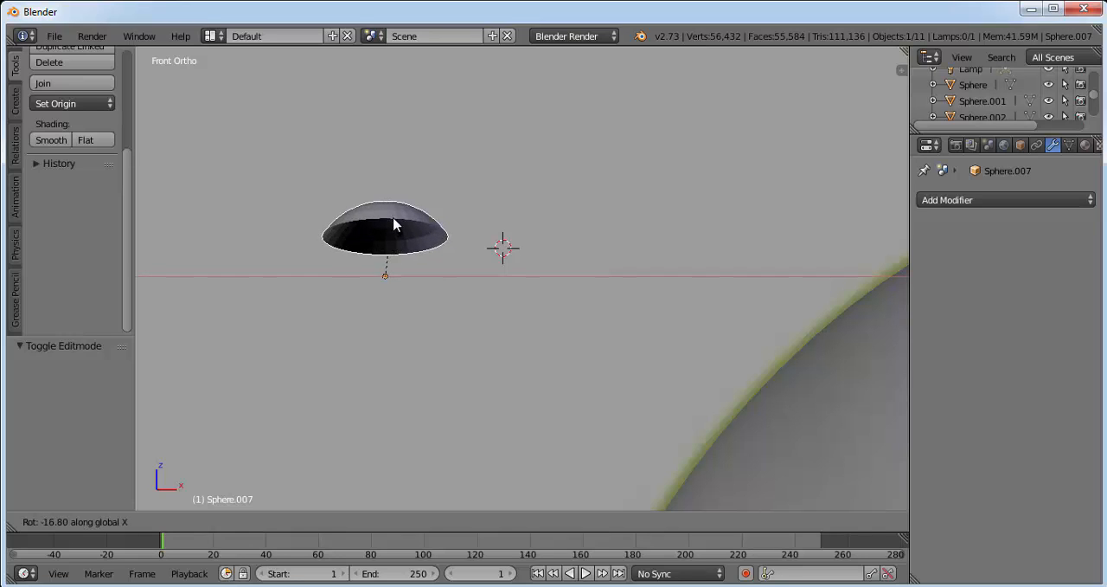
text(90)
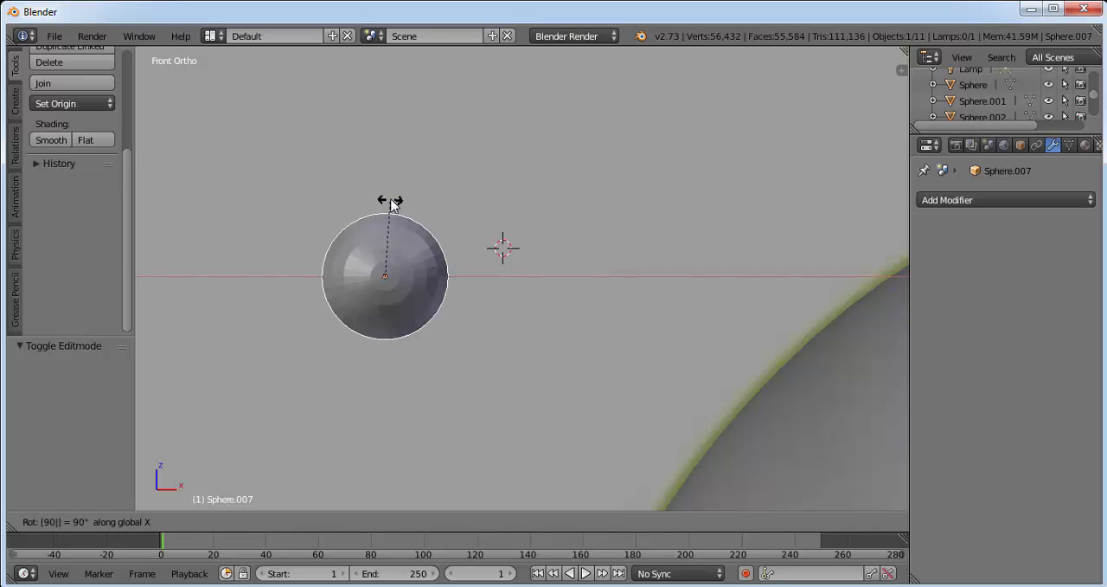
key(Return)
Hide the head and move the eye cap over the reference image's left eye, about -0.282 along Z.
scroll(399, 206, down, 8)
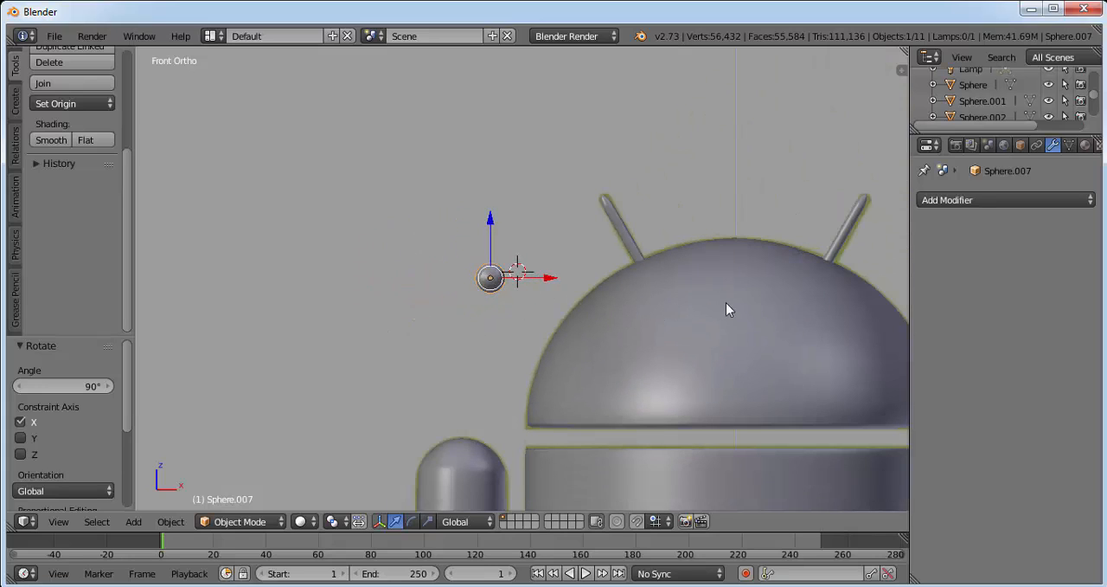
right_click(727, 303)
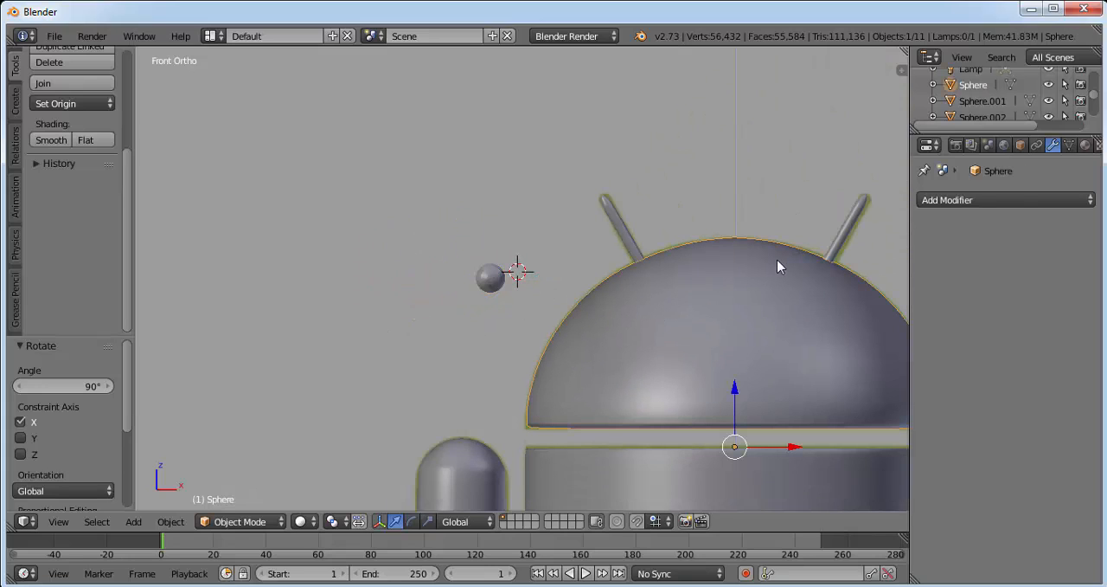
click(1048, 84)
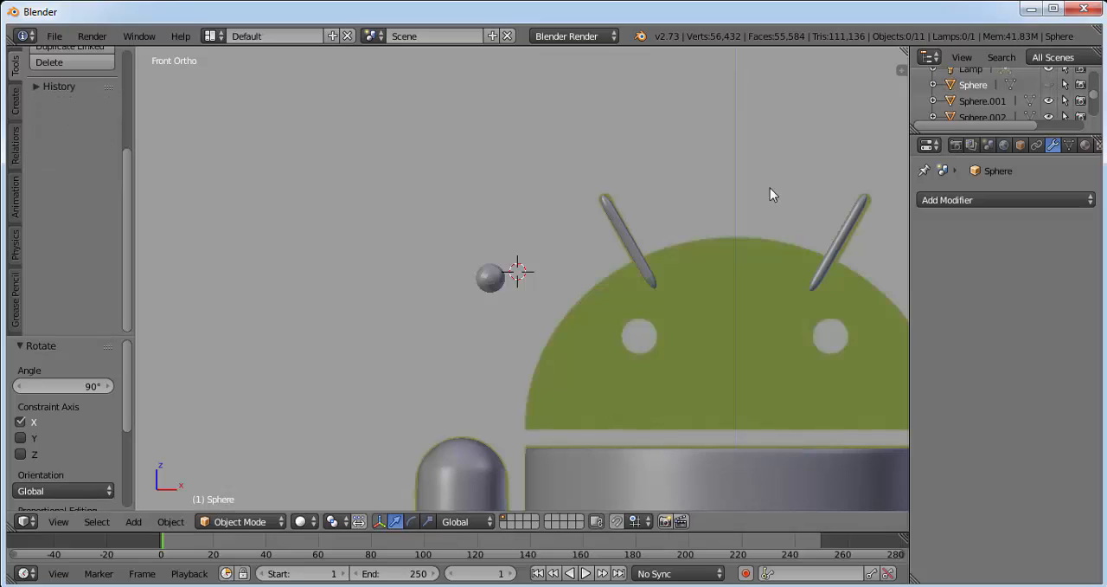
right_click(492, 279)
drag(549, 277, 693, 310)
Scale the eye cap by about 1.169 to match the reference eye and nudge it about 0.003 up along Z.
scroll(663, 259, up, 1)
scroll(663, 260, up, 1)
key(s)
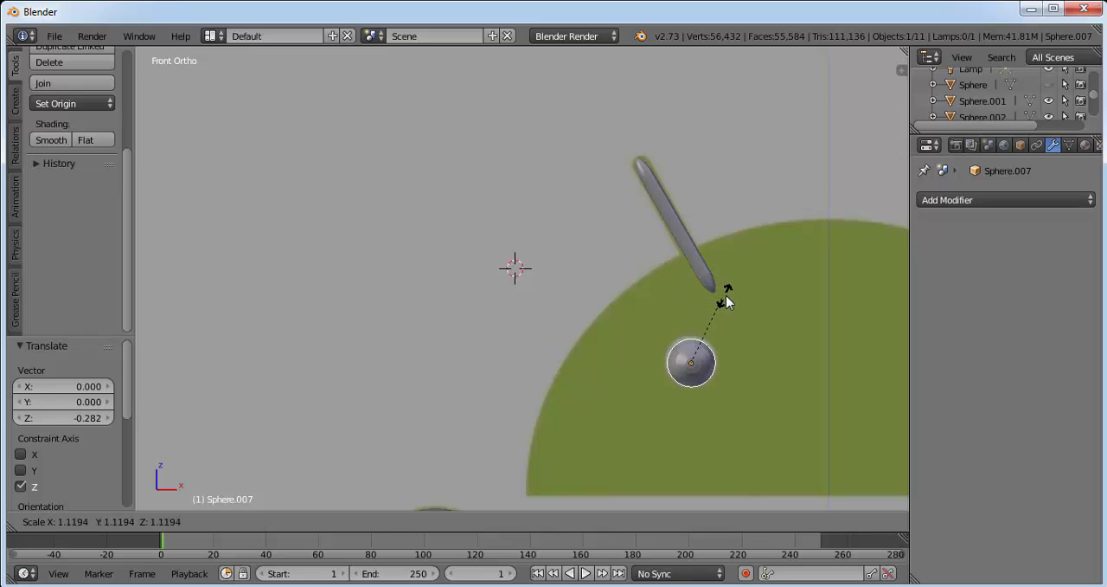
click(734, 303)
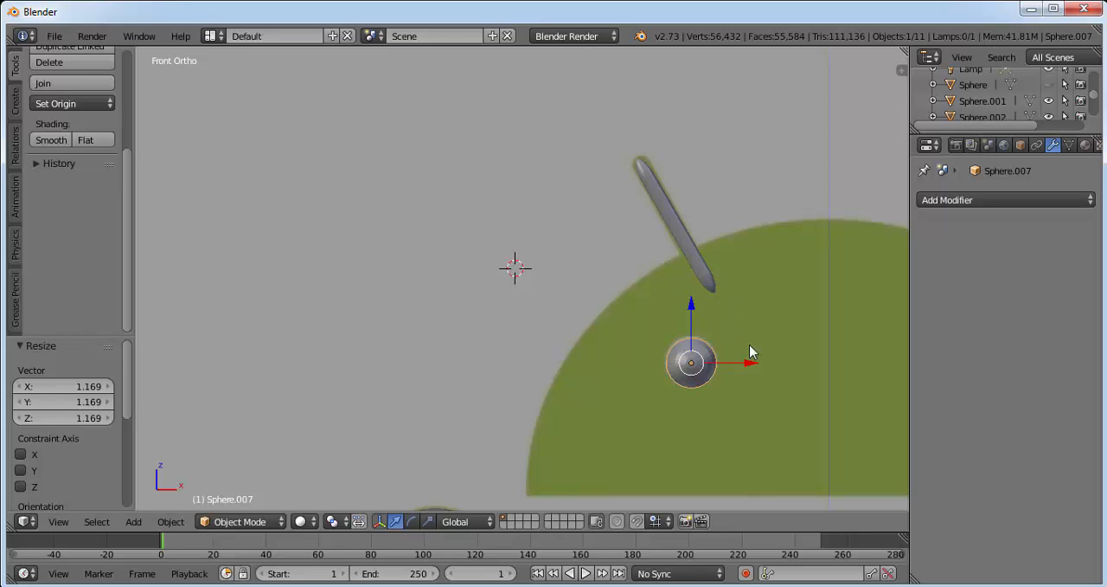
drag(693, 305, 706, 303)
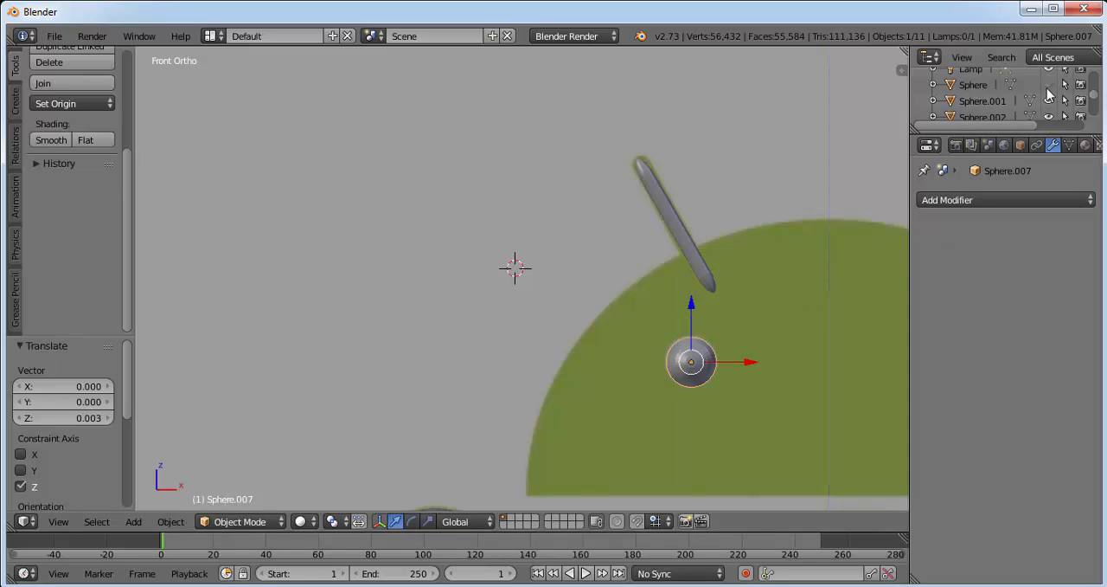
Show the head again and move the eye cap about 0.41 along Y against the front of the head.
click(1049, 84)
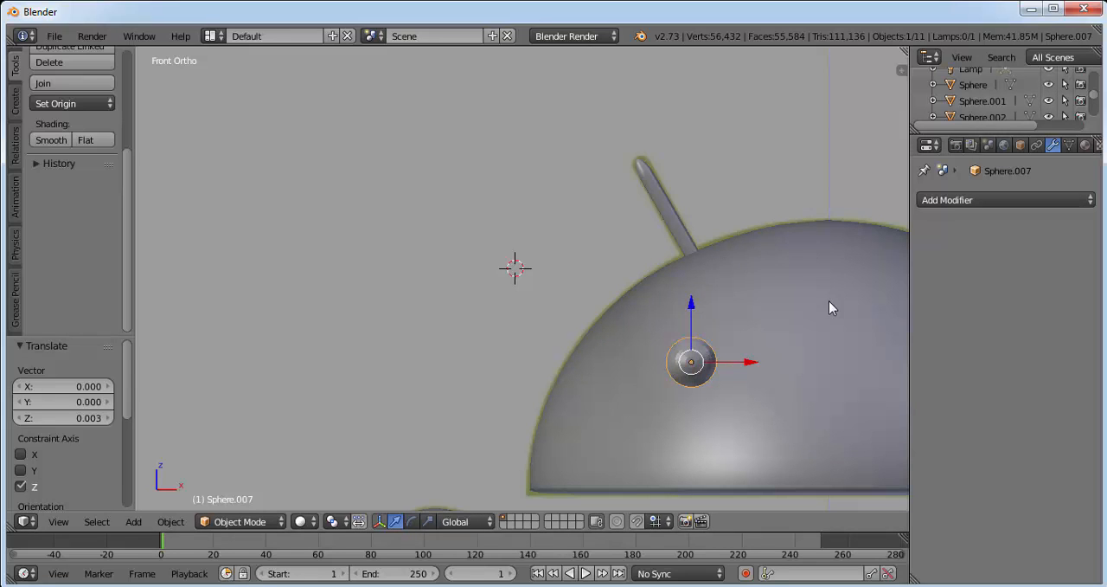
shift+middle_drag(808, 304, 592, 174)
middle_drag(753, 212, 621, 245)
drag(266, 271, 384, 243)
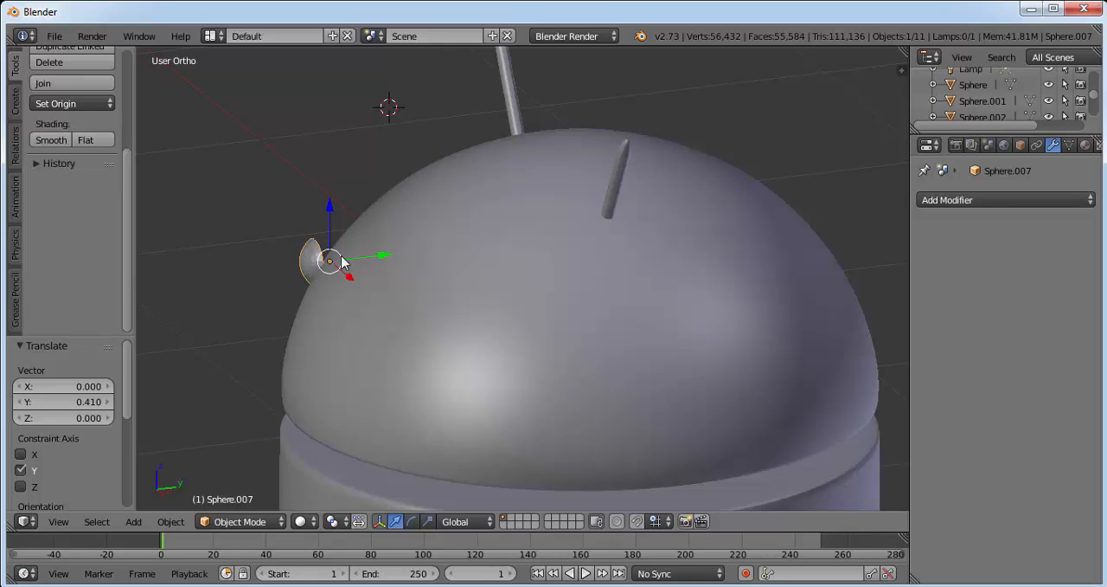
Tilt the eye cap to the head's curvature, rotating it about -31.9° around global X and -17.6° around global Y.
key(r)
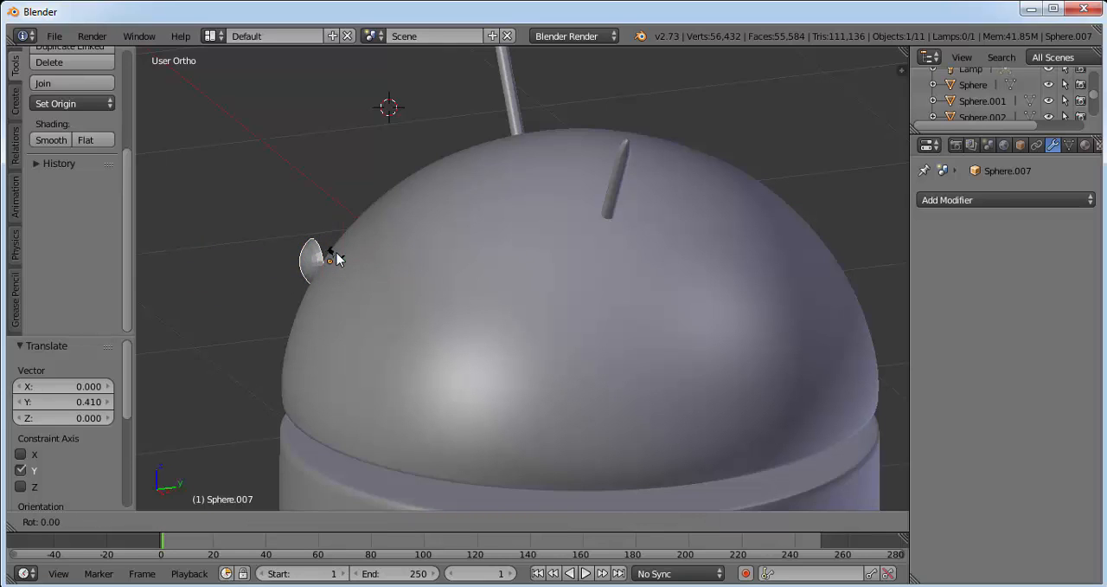
key(x)
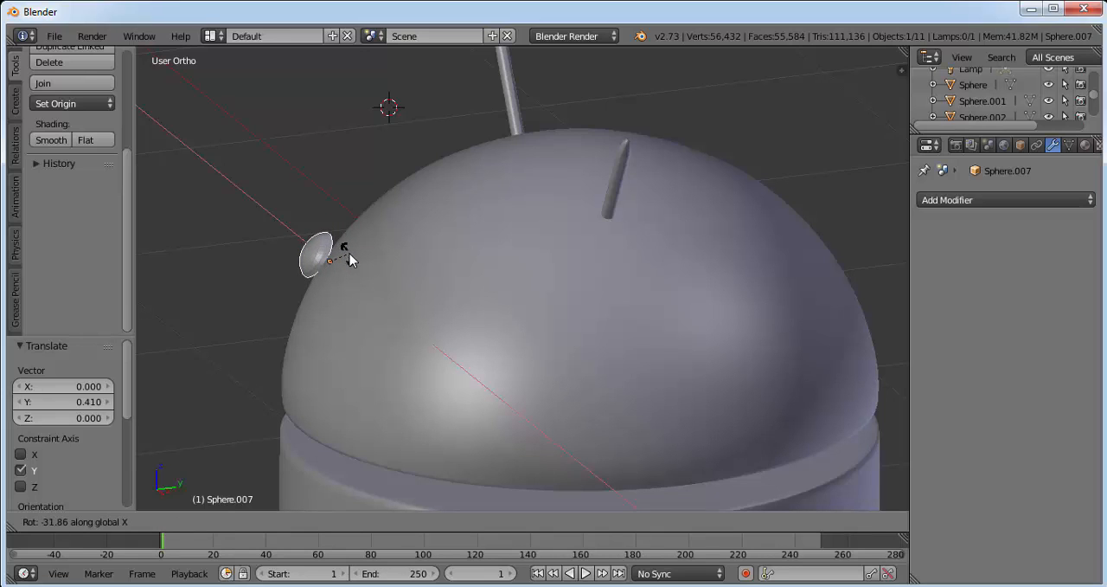
click(349, 258)
middle_drag(349, 303, 664, 279)
key(r)
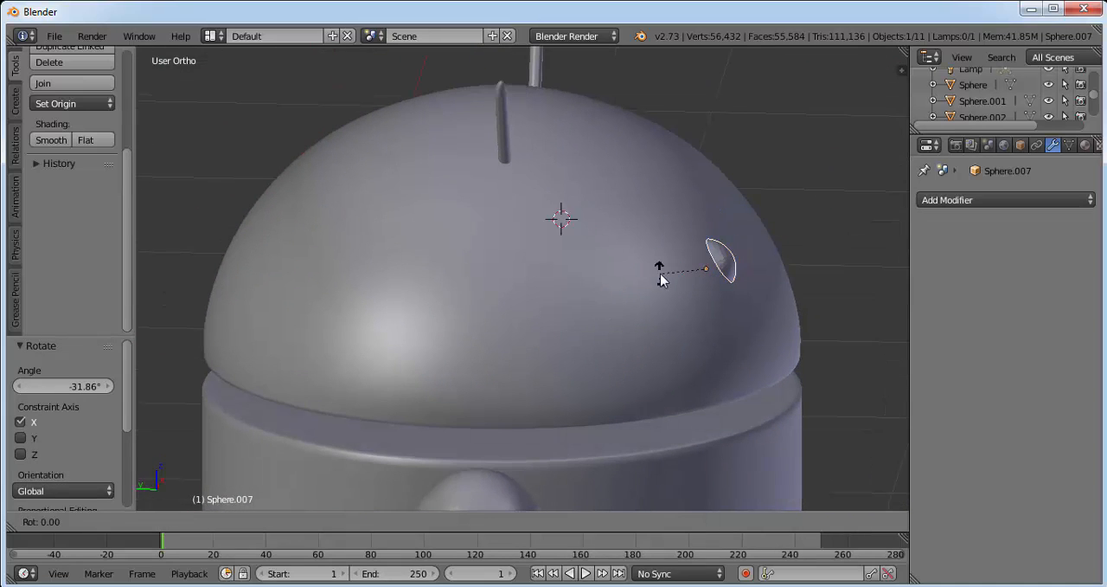
key(y)
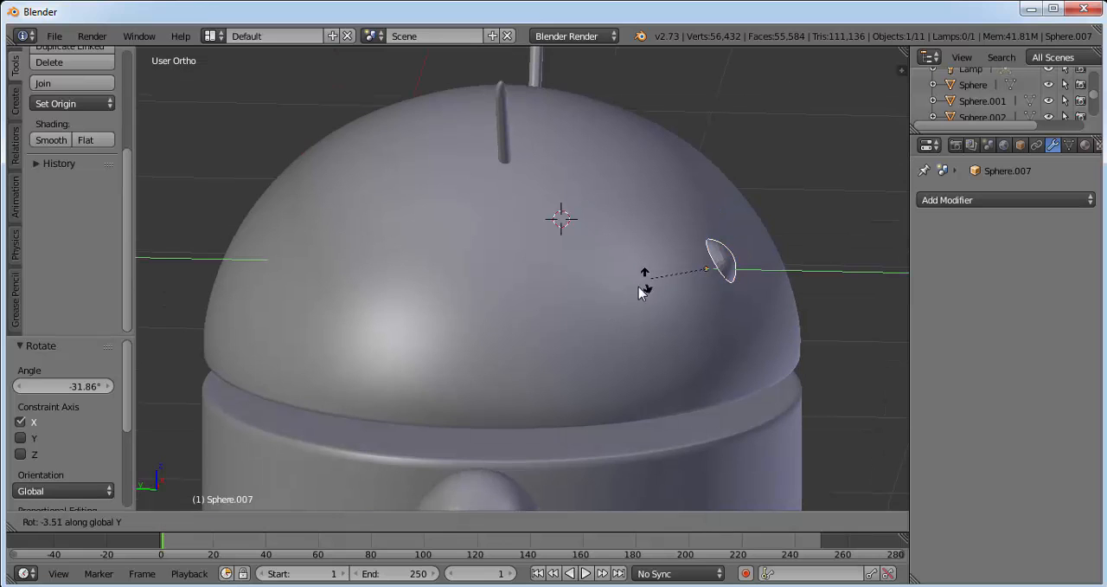
click(628, 302)
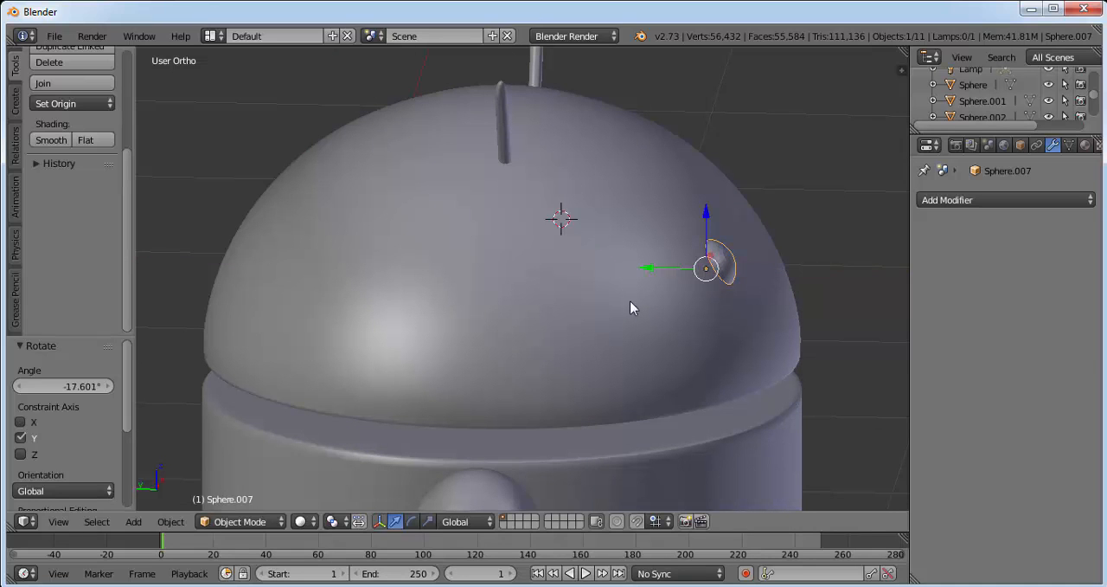
Rotate the eye cap about -6.7° around its local Y axis.
middle_drag(752, 219, 795, 200)
key(r)
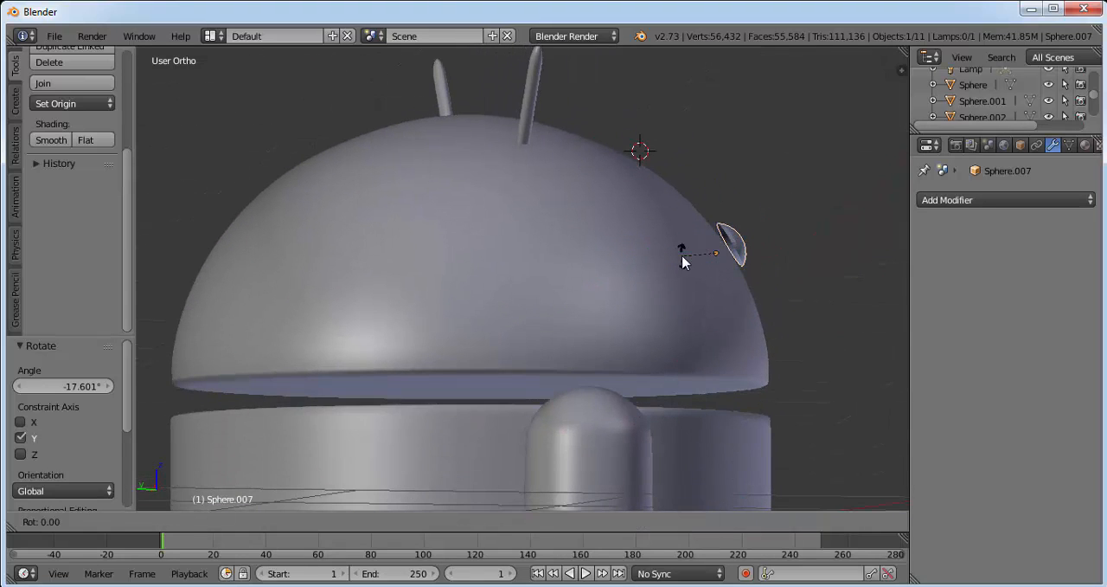
key(y)
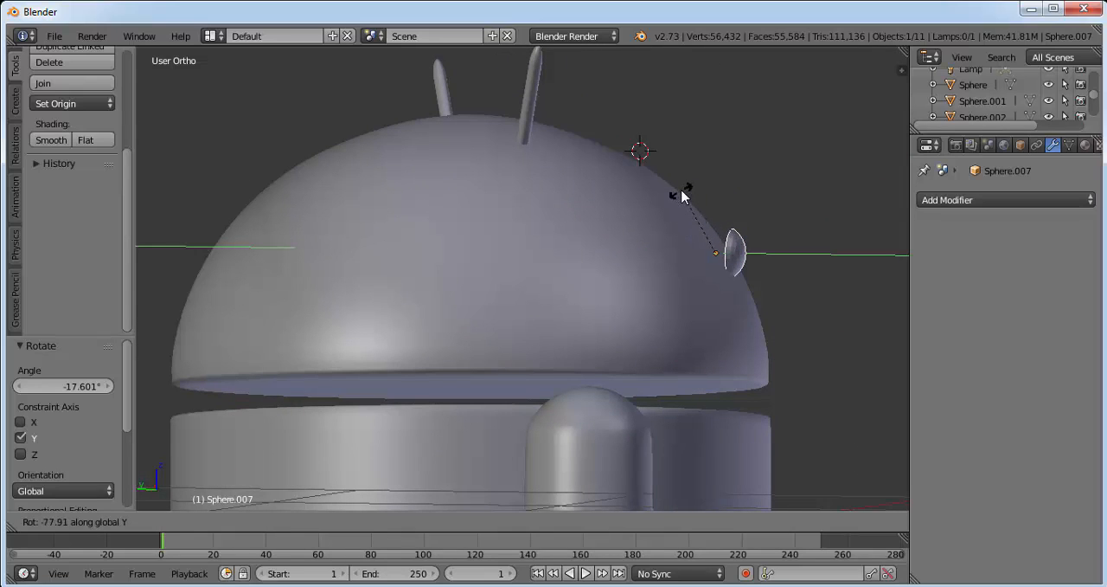
key(y)
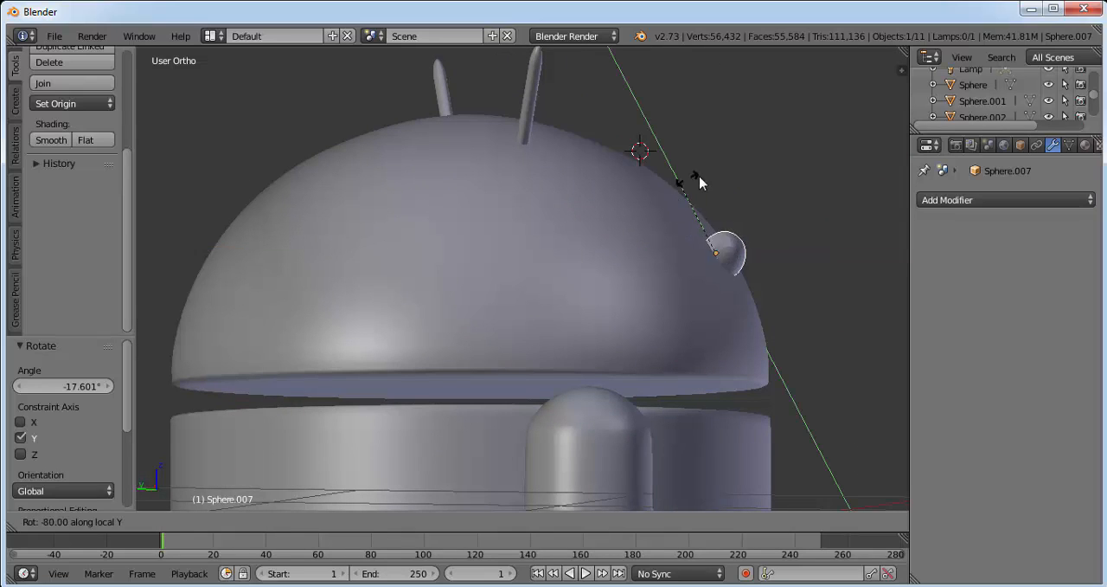
click(609, 275)
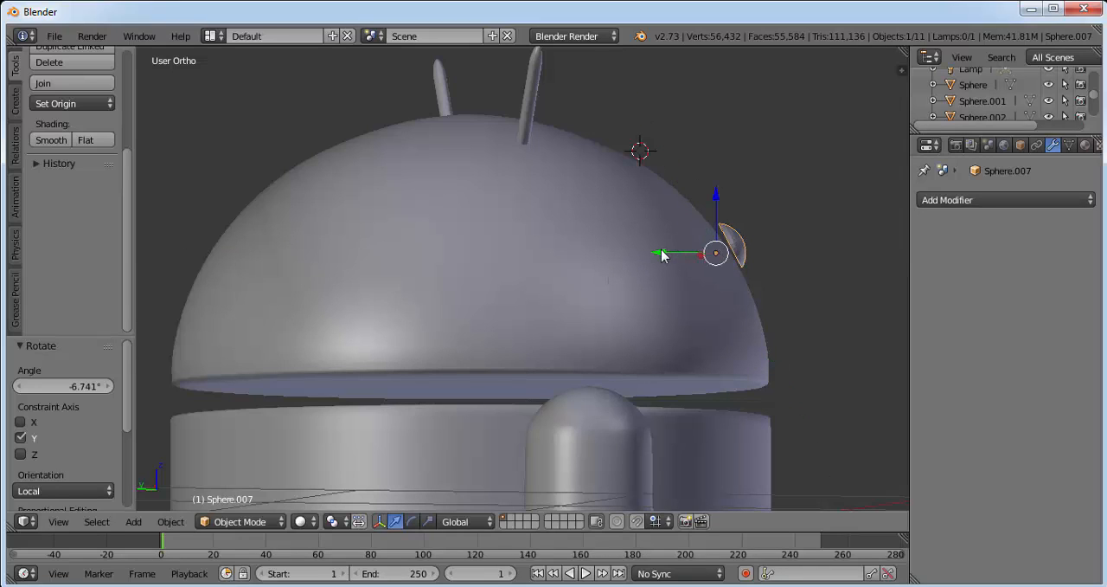
Move the eye cap about 0.02 along Y toward the head and rotate it about -5.9° around global Z.
key(g)
key(y)
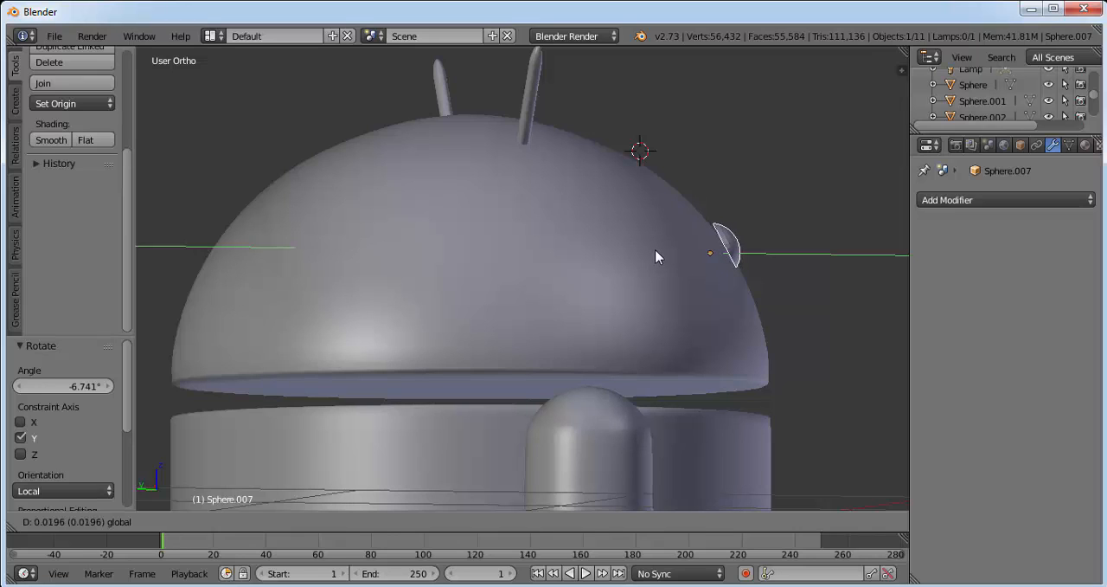
click(658, 251)
key(r)
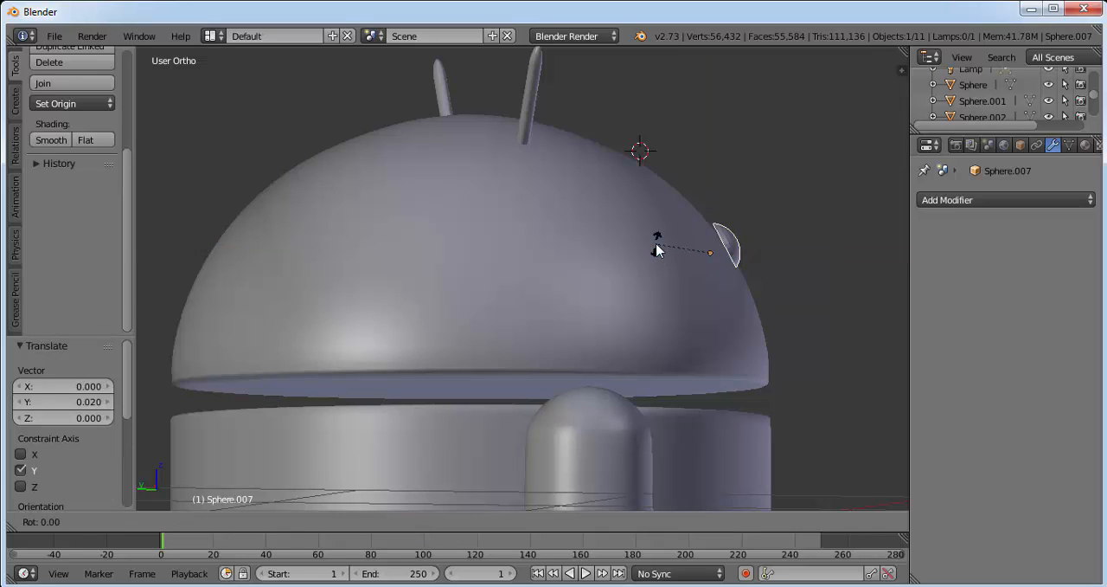
key(z)
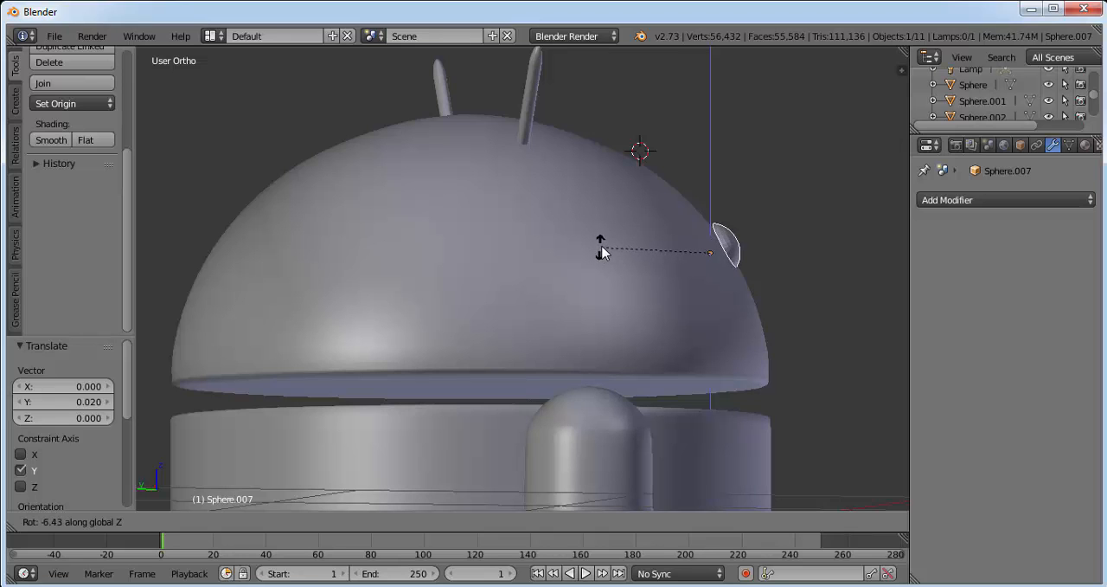
click(601, 247)
Push the eye cap about 0.015 further along Y and rotate it about -5.8° around global X.
middle_drag(770, 251, 446, 239)
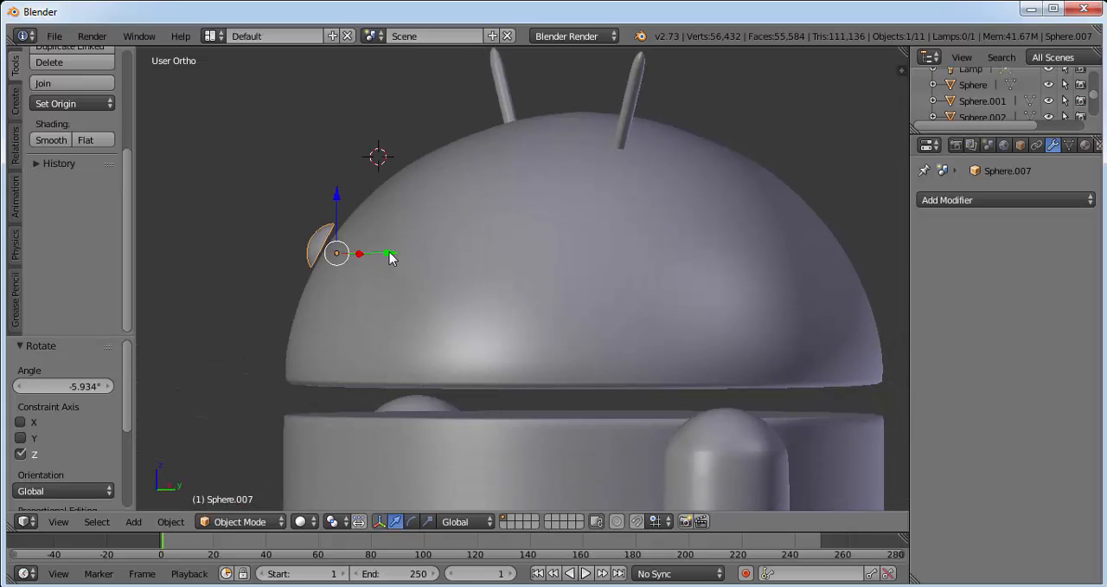
drag(389, 252, 392, 253)
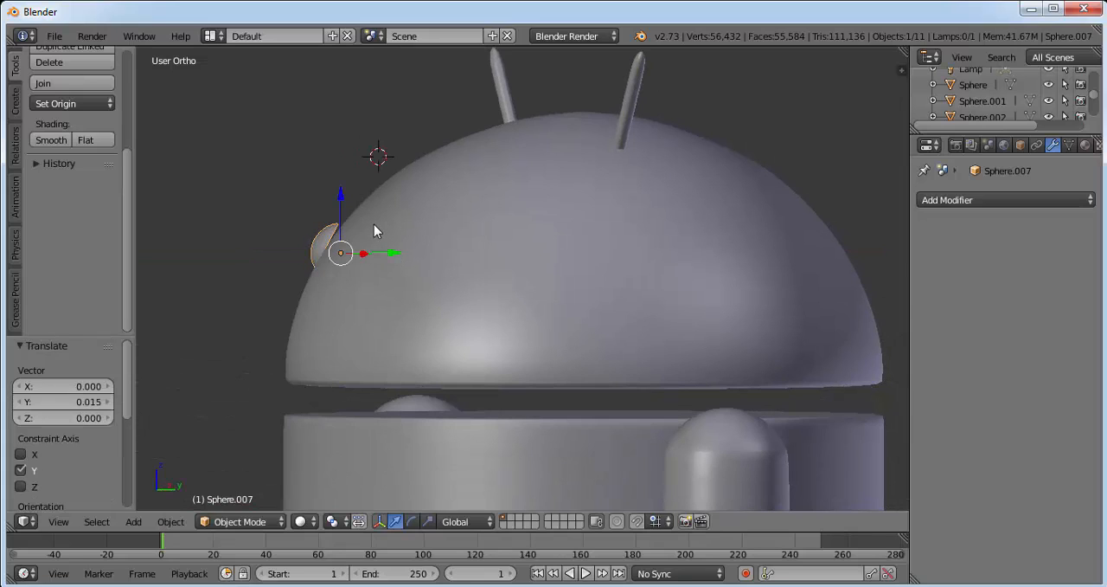
key(r)
key(x)
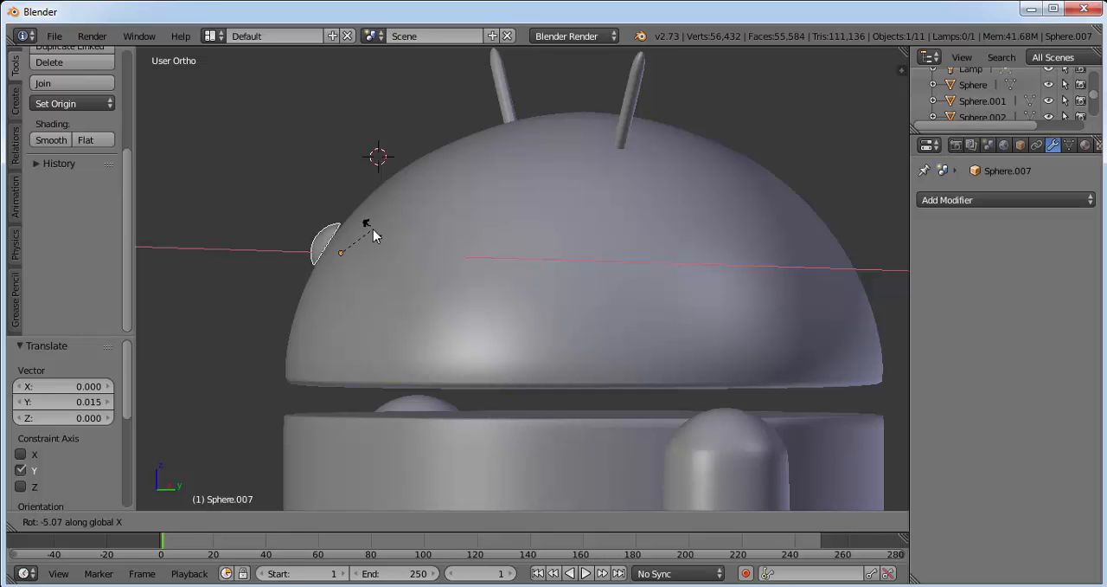
click(374, 229)
Move the eye cap about 0.019 along Y so its rim sinks into the head.
middle_drag(376, 246, 759, 251)
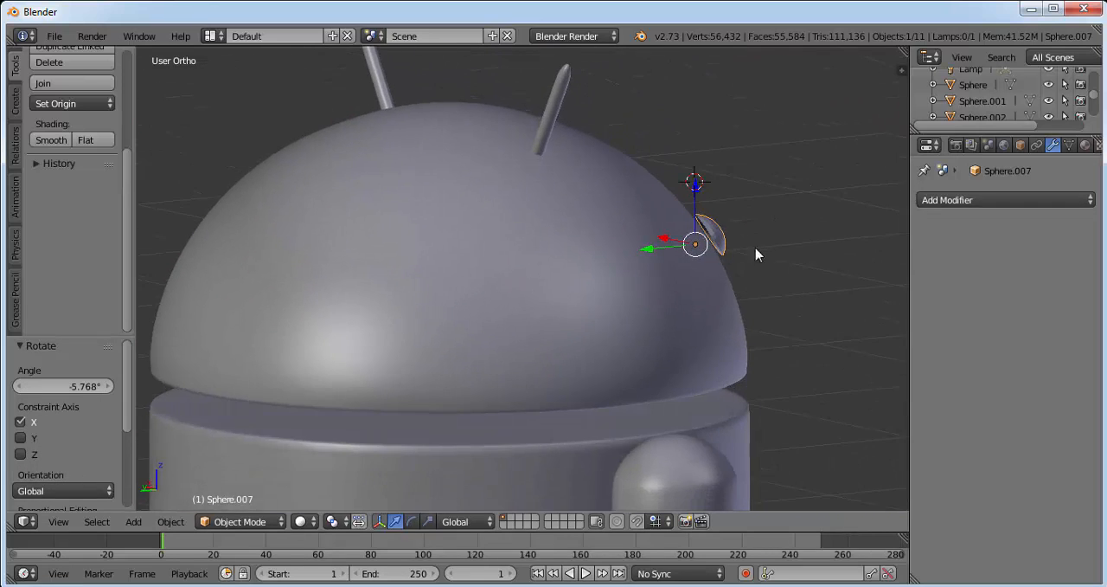
drag(651, 252, 705, 269)
middle_drag(667, 286, 538, 278)
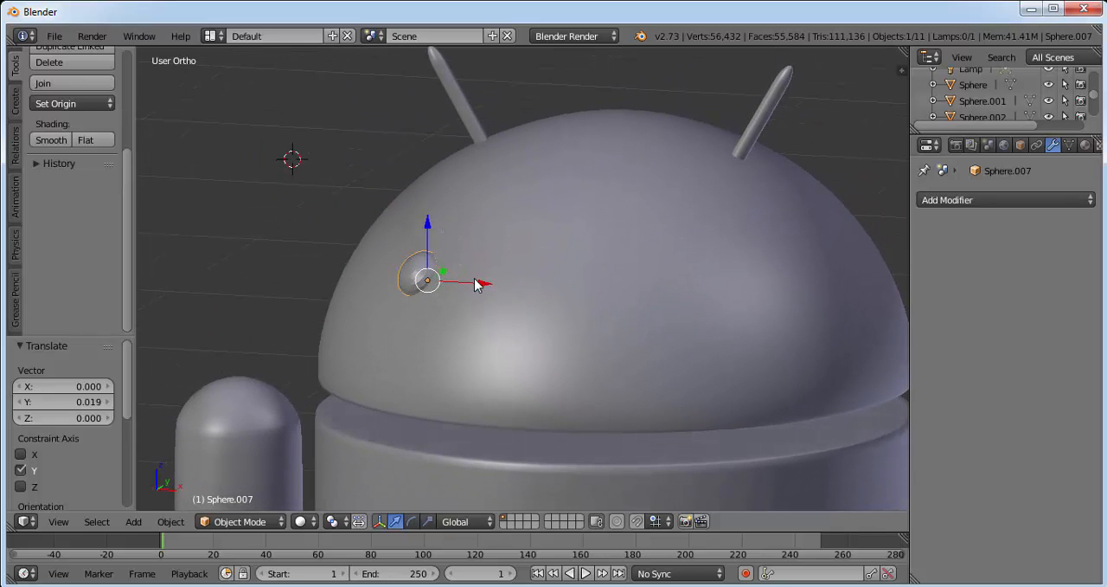
key(r)
key(x)
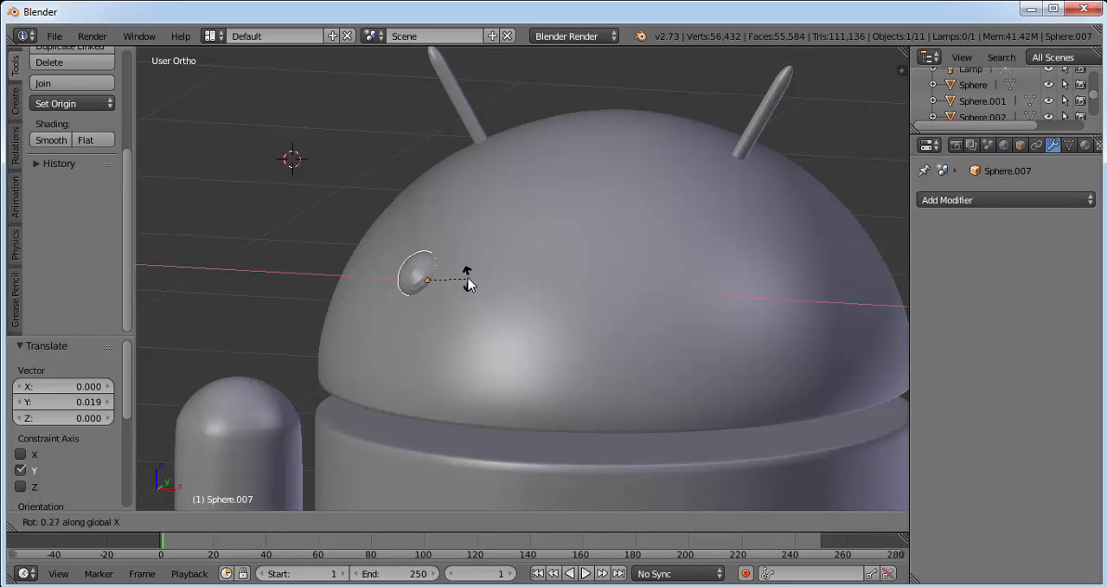
right_click(467, 278)
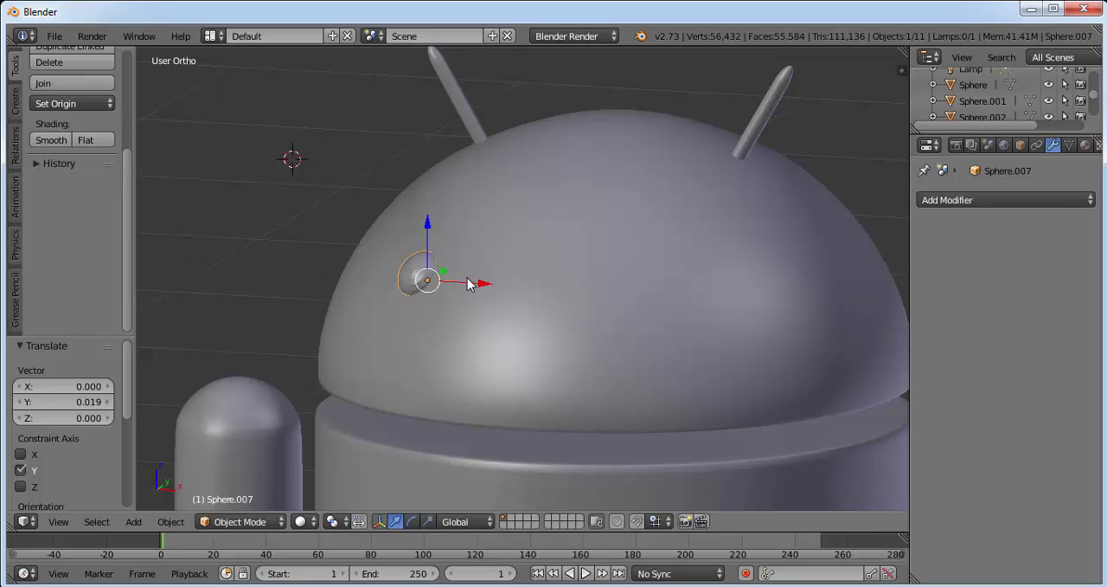
Rotate the eye cap about -11.2° around global Y and about -3.1° around global Z.
key(r)
key(y)
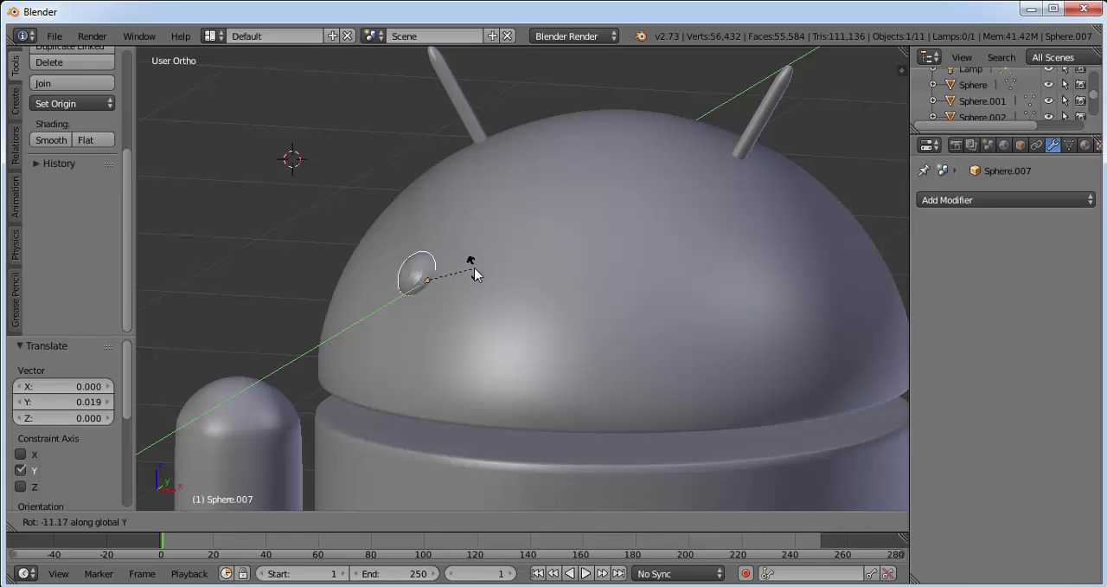
click(474, 275)
key(r)
key(z)
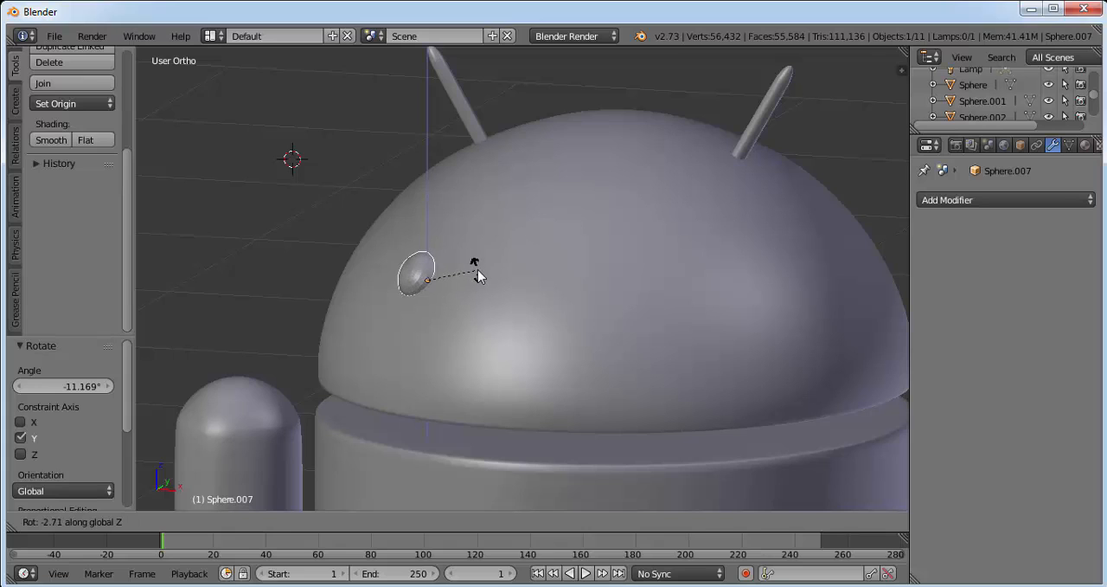
click(480, 277)
Try rotating the eye cap further around global Y and undo that rotation.
key(r)
key(y)
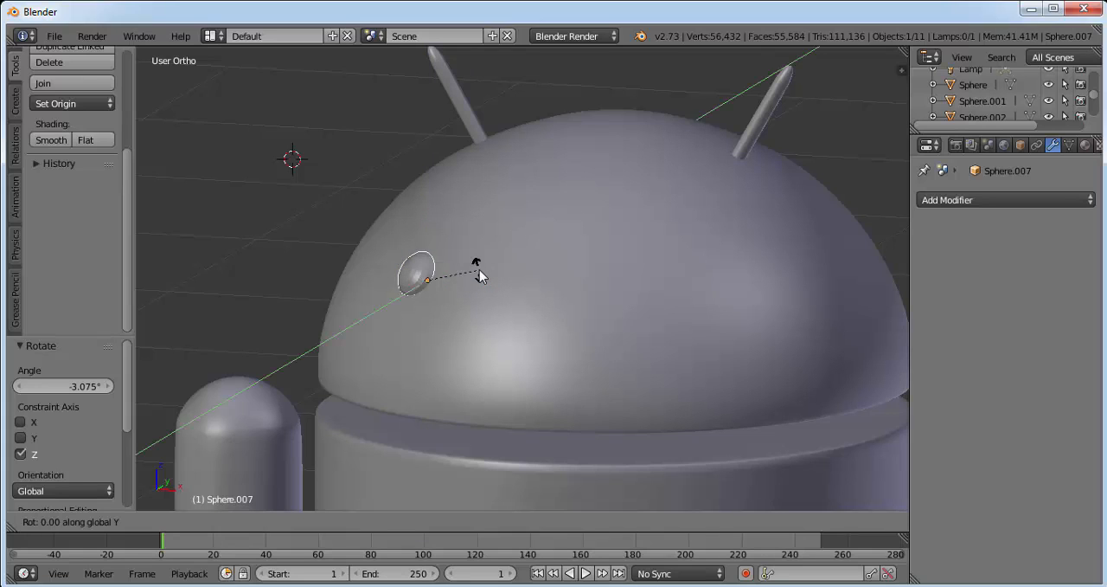
click(508, 304)
key(ctrl+z)
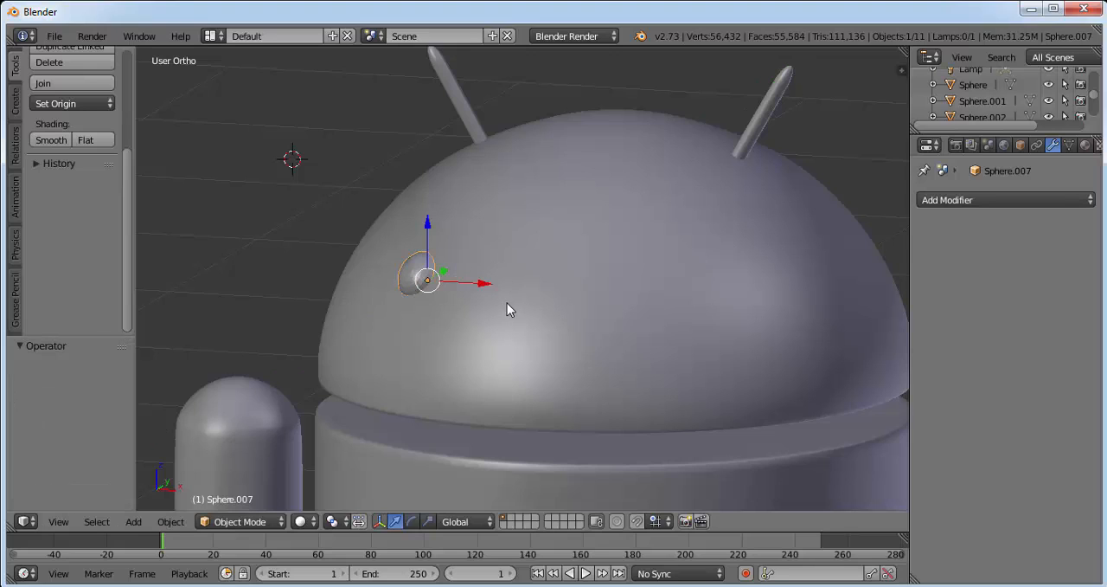
Rotate the eye cap about -5° around global Y.
key(r)
key(y)
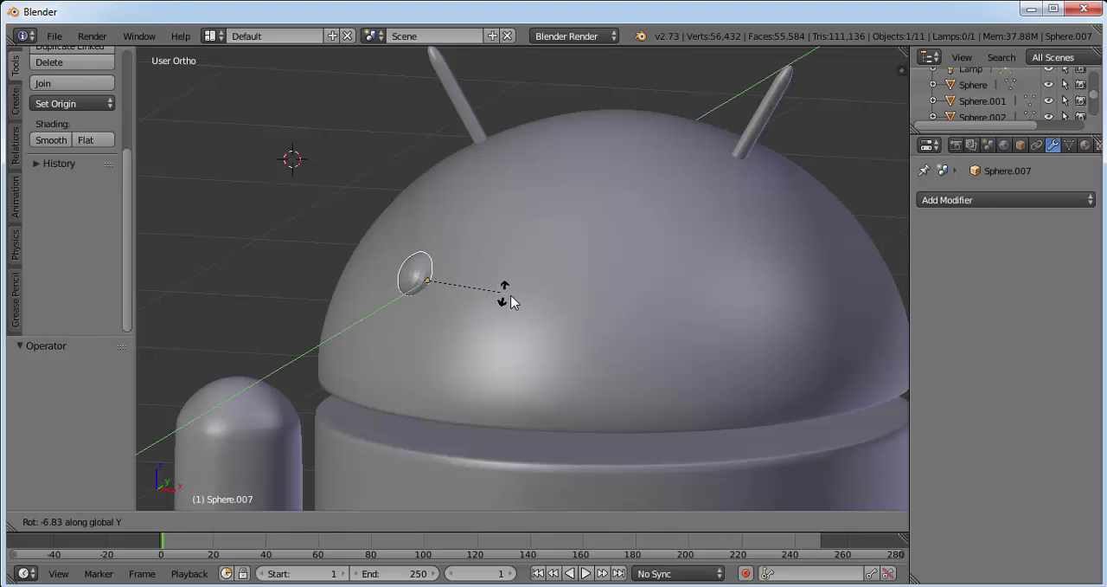
click(511, 297)
Rotate the eye cap about 15.5° around global Y and about -4.4° around global Z.
middle_drag(472, 246, 556, 283)
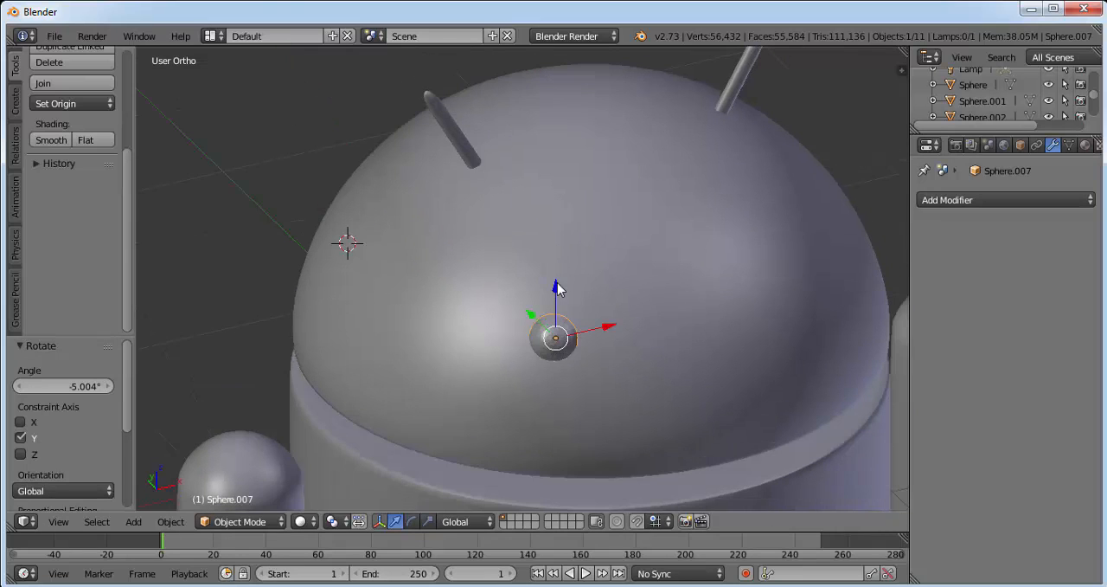
key(r)
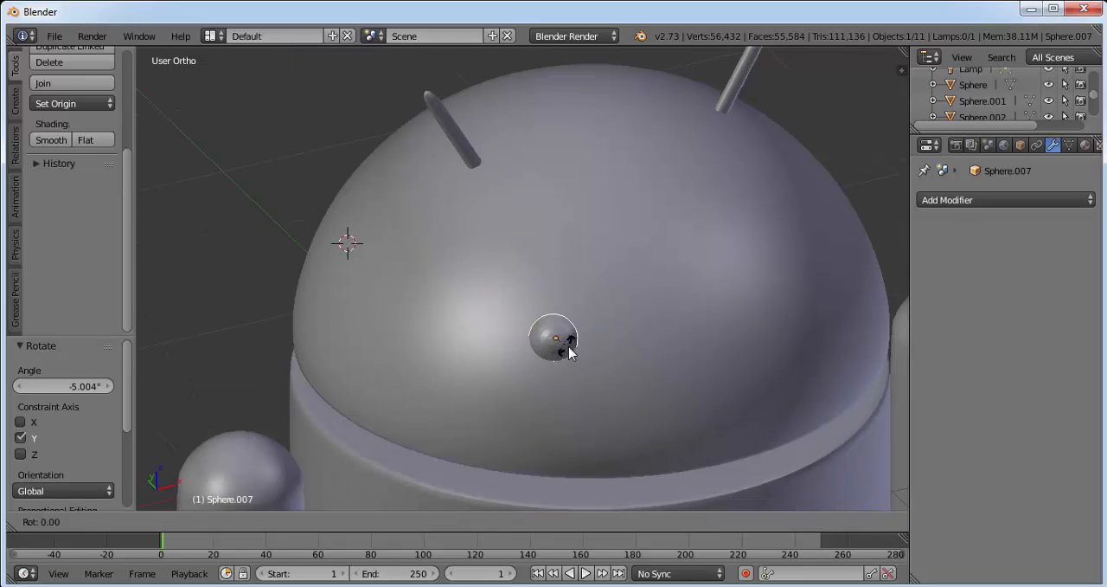
key(y)
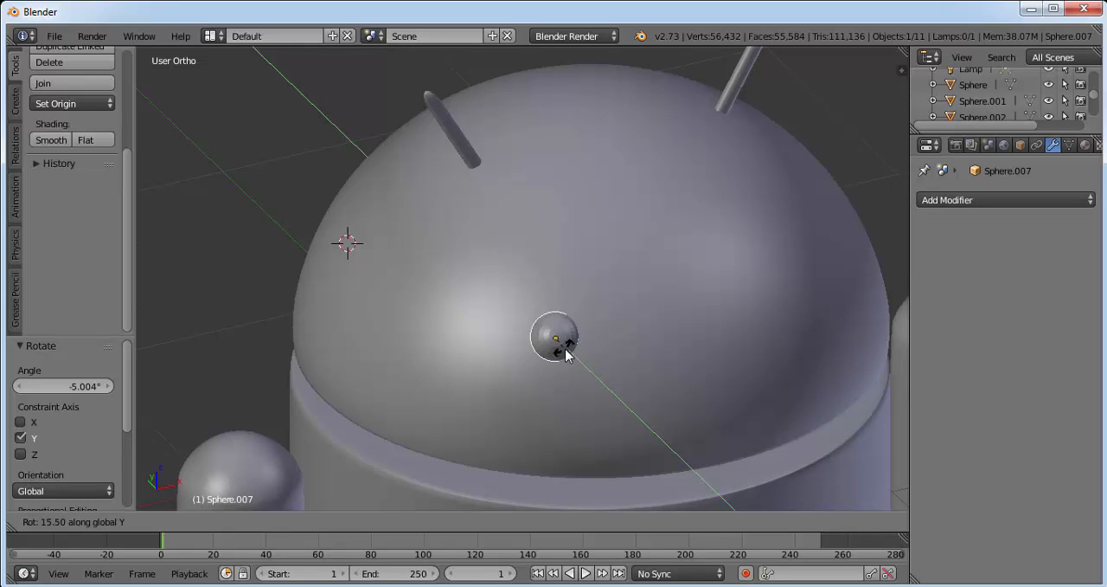
click(567, 355)
key(r)
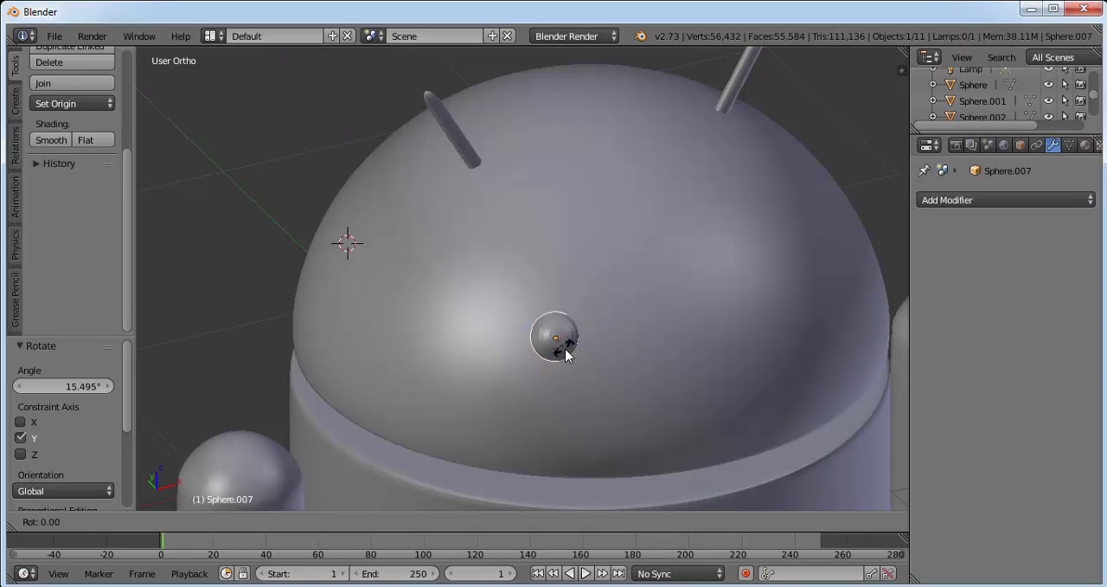
key(z)
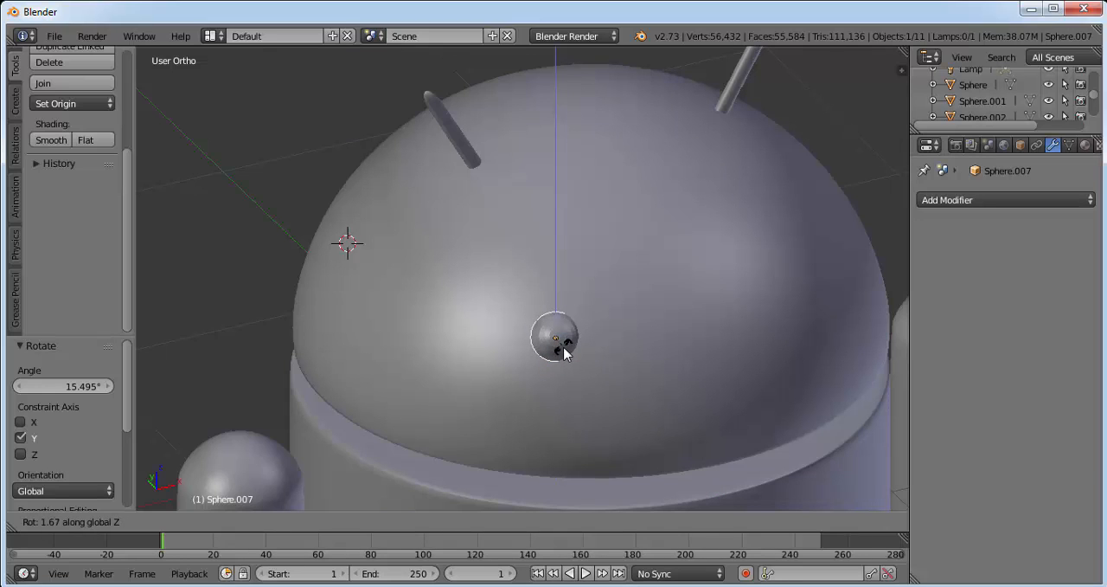
click(589, 351)
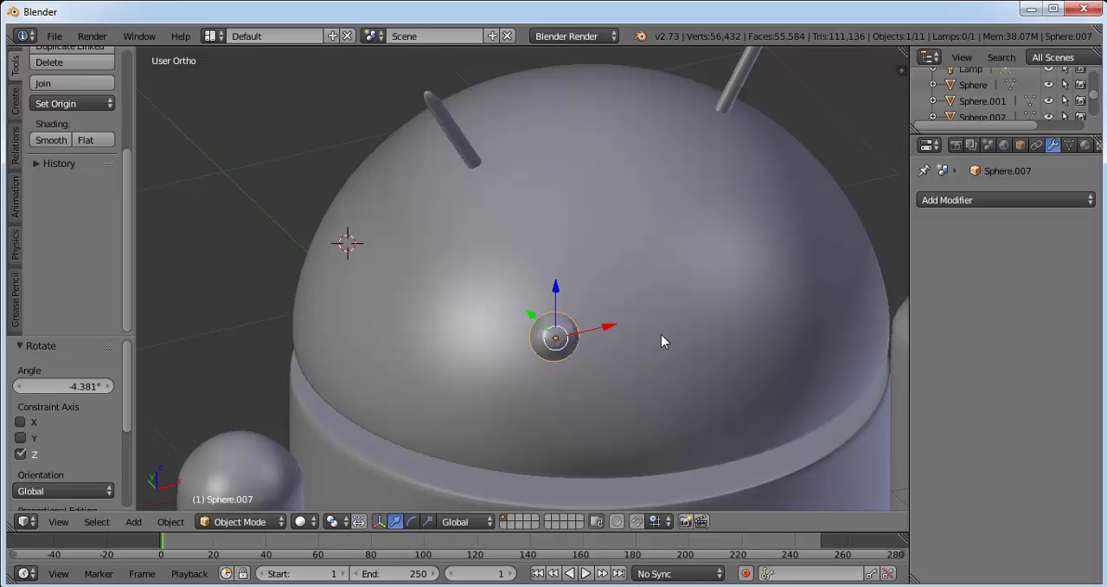
Switch to the front view and hide the head dome to work against the reference image.
scroll(661, 335, down, 1)
middle_drag(707, 282, 676, 275)
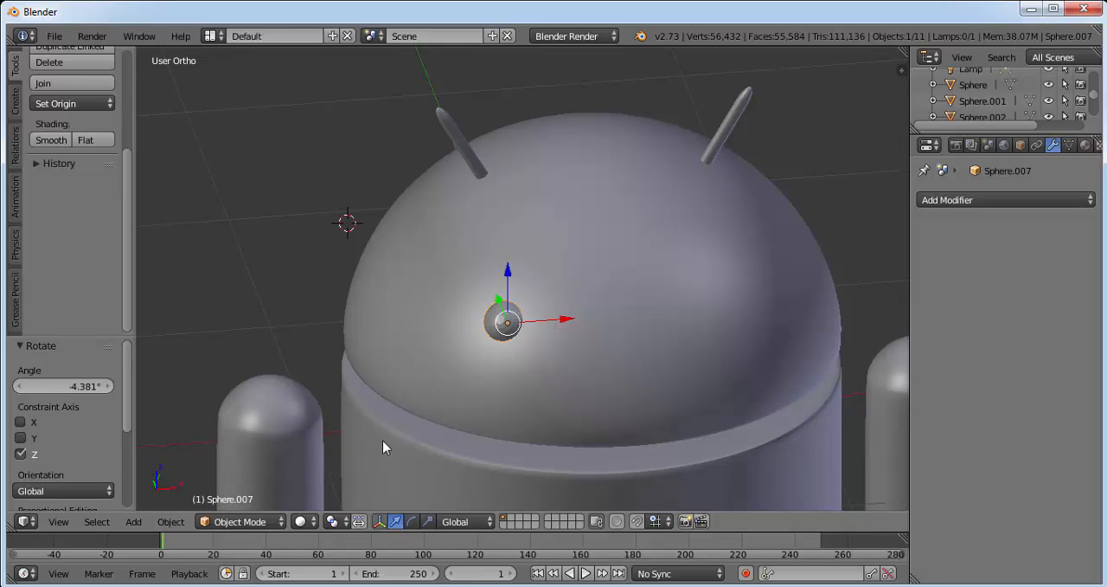
click(58, 520)
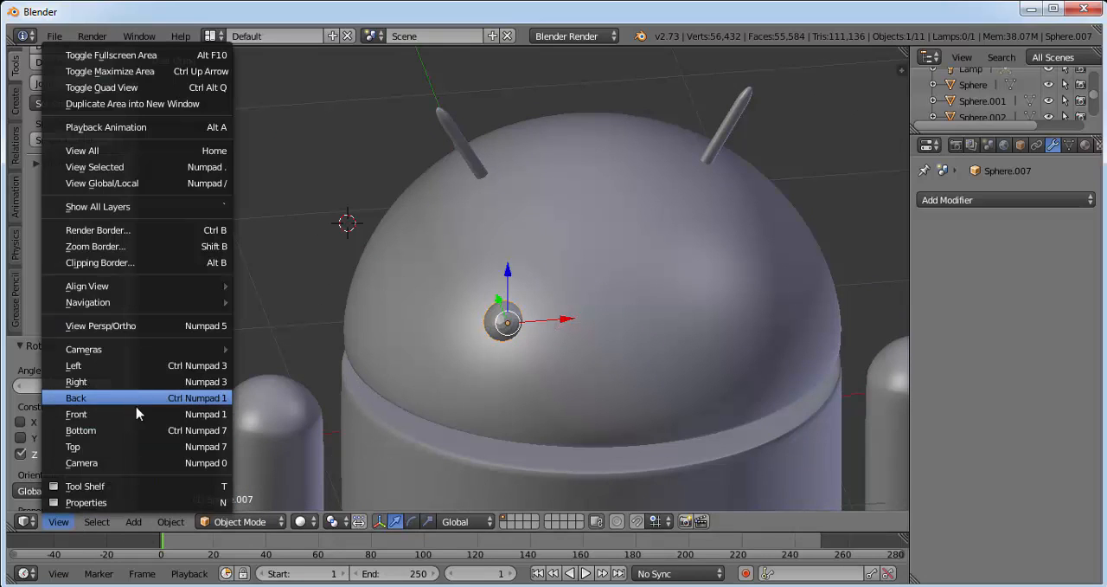
key(Escape)
key(KP_1)
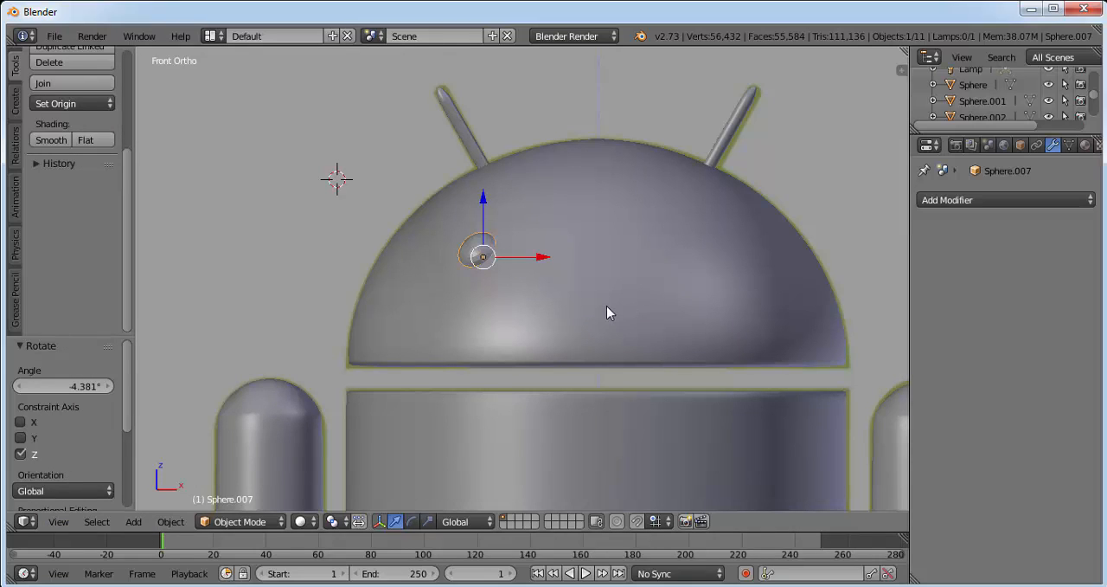
right_click(555, 300)
right_click(475, 253)
right_click(612, 302)
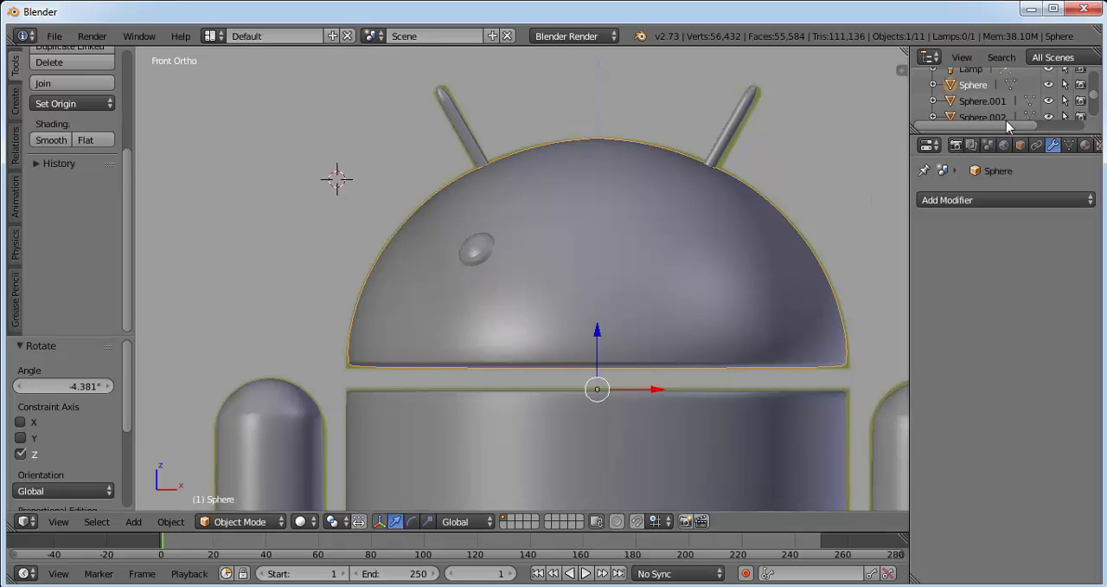
click(1049, 86)
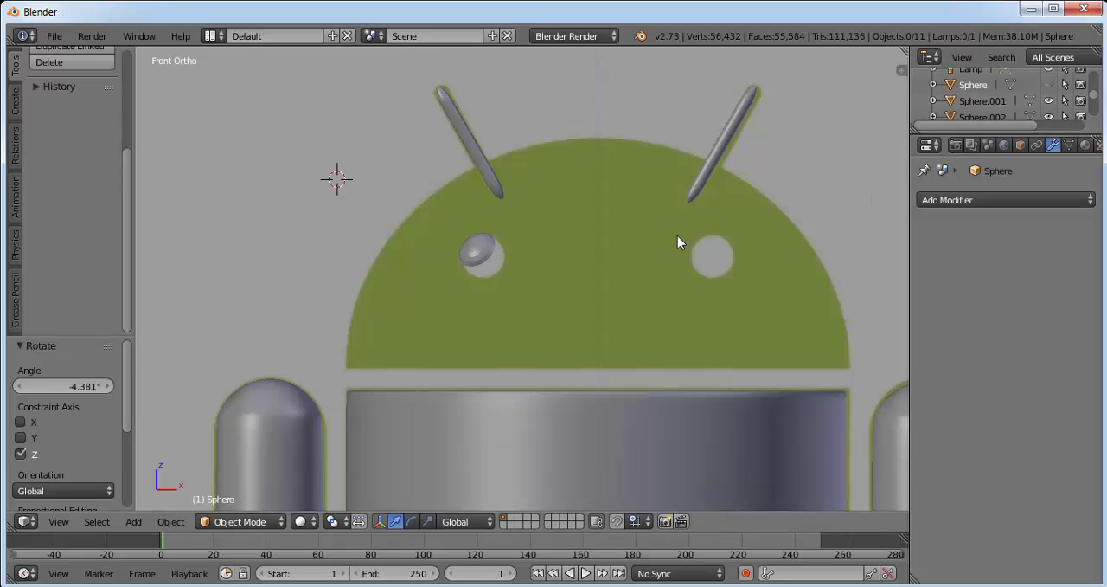
Duplicate the eye cap and place the copy about 0.955 along X, over the reference's other eye.
right_click(476, 253)
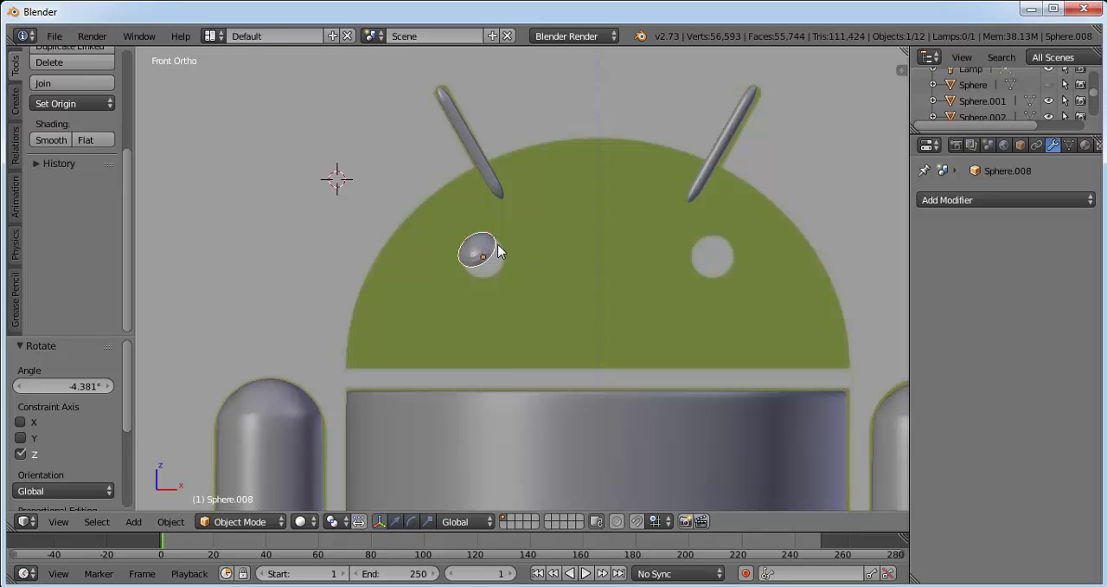
key(shift+d)
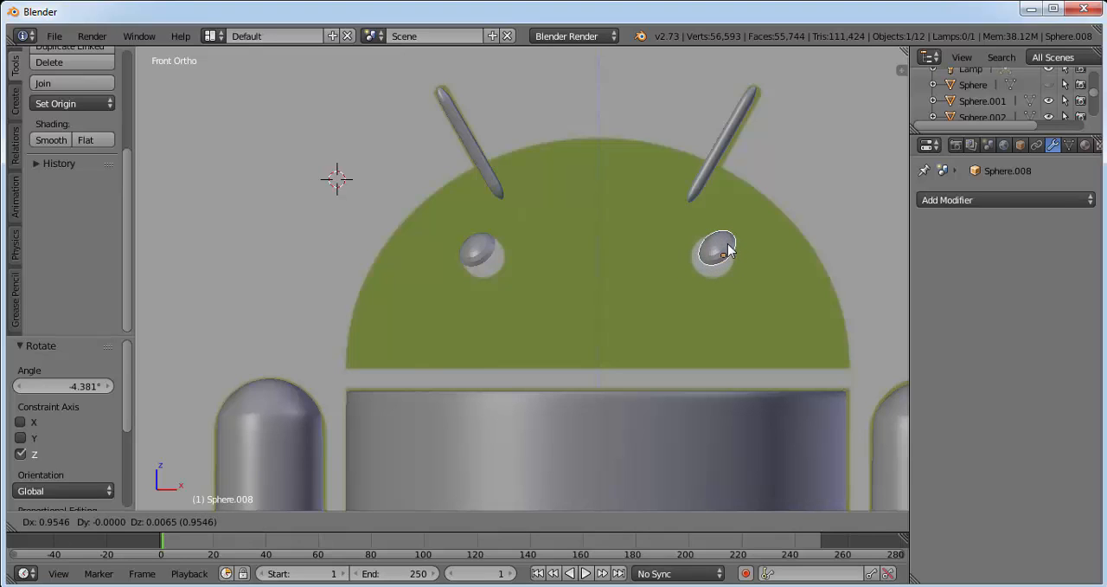
click(725, 251)
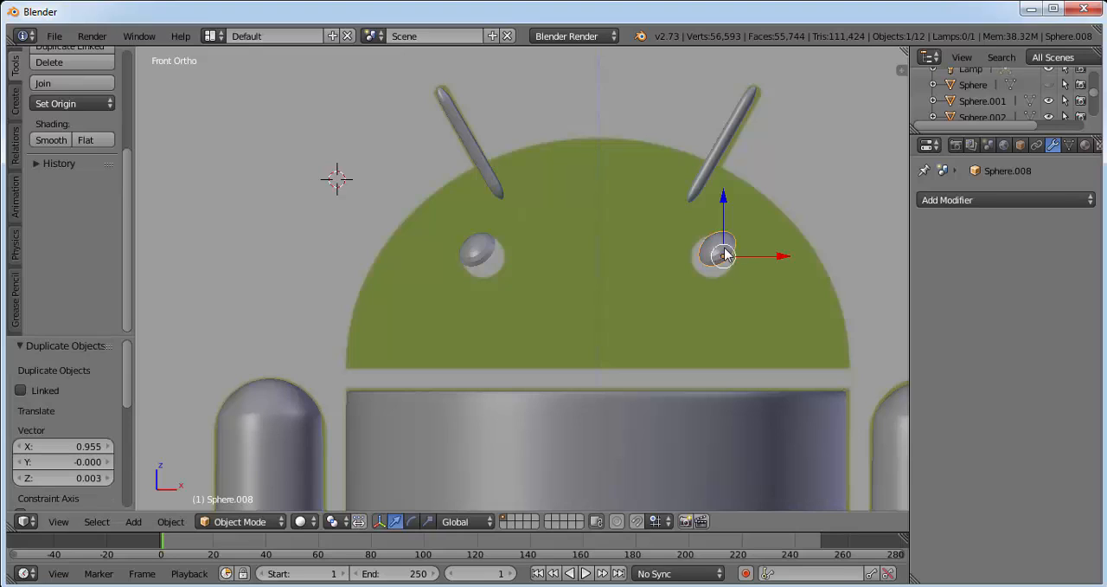
Compare both eye caps' transform values and set the duplicated cap's Y rotation to 22.93°.
right_click(477, 252)
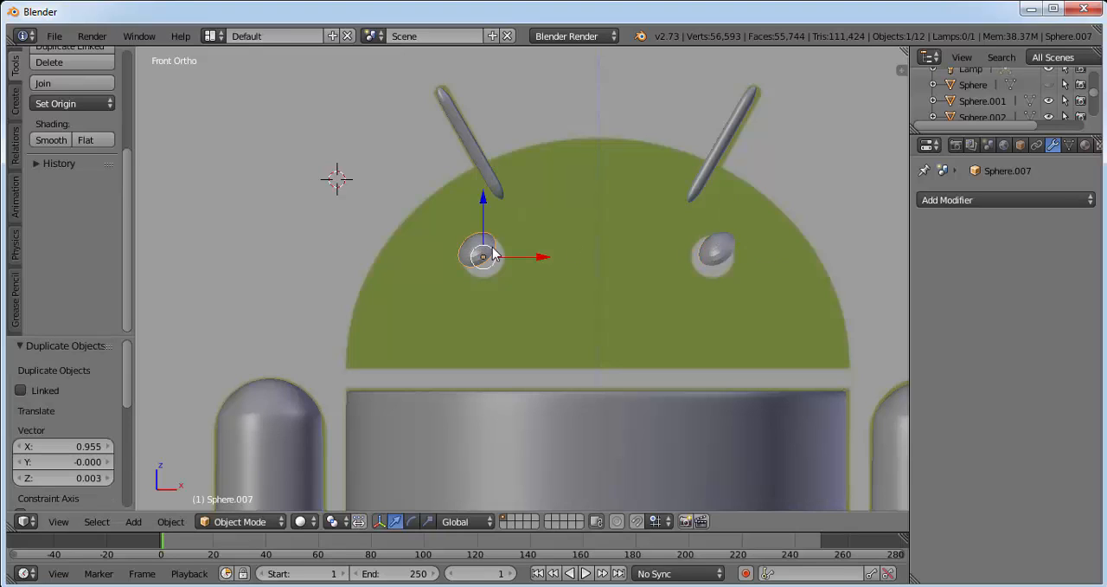
click(1021, 145)
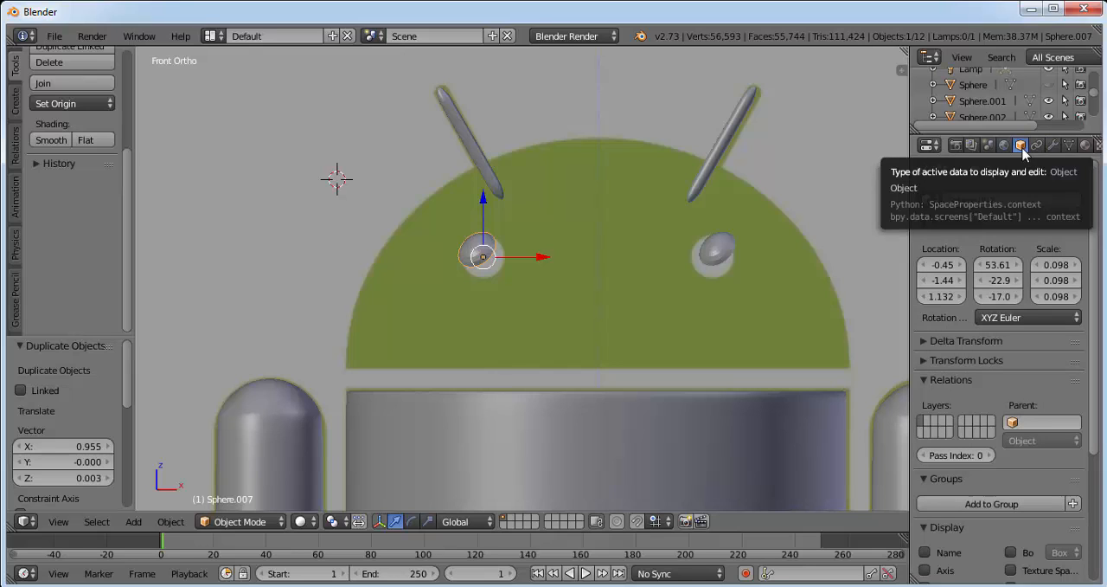
scroll(1092, 221, down, 1)
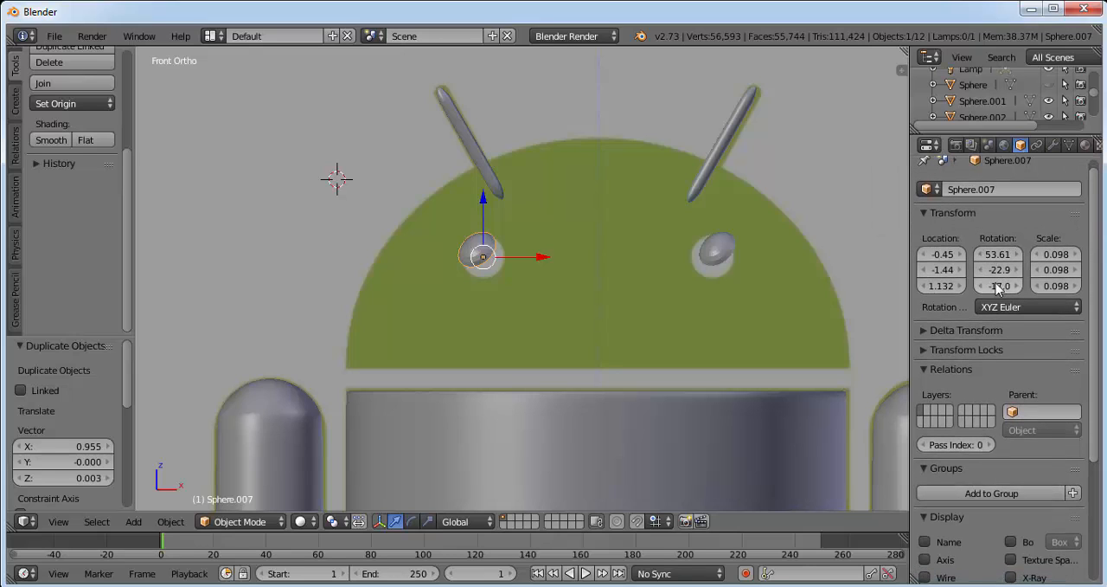
right_click(718, 256)
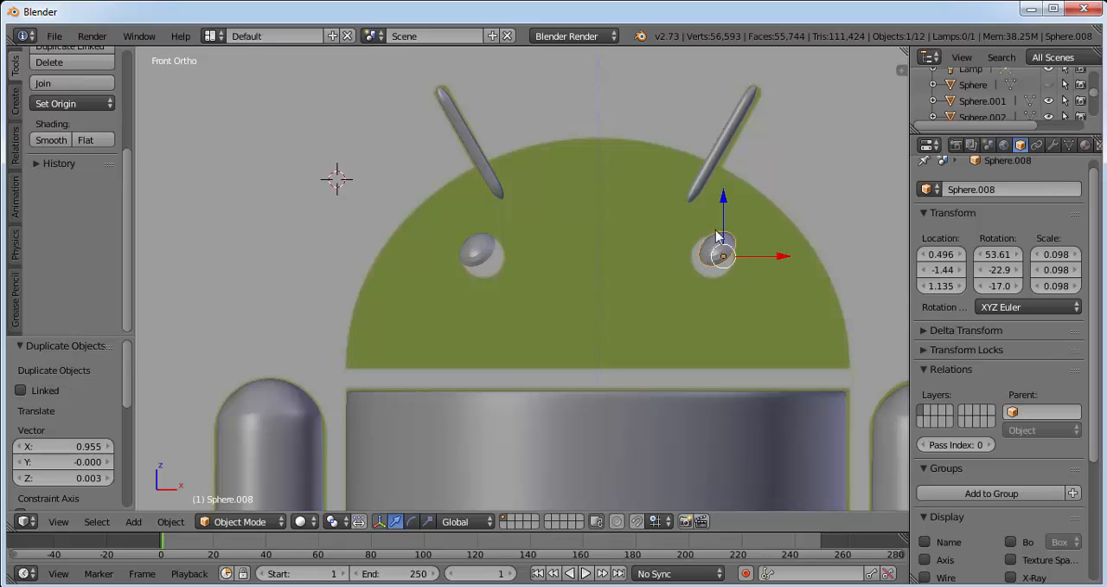
right_click(481, 253)
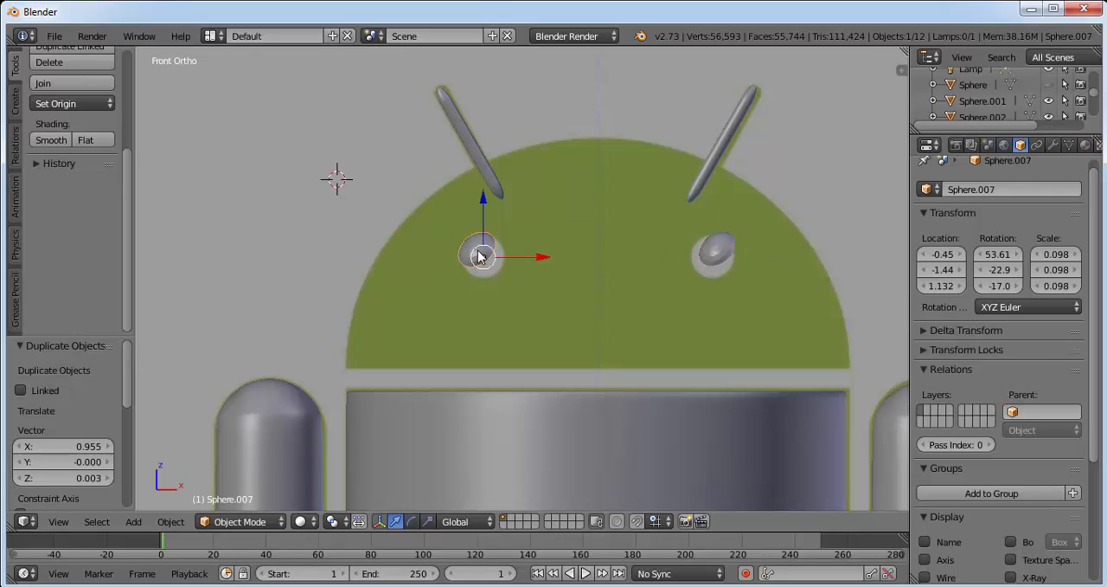
right_click(714, 251)
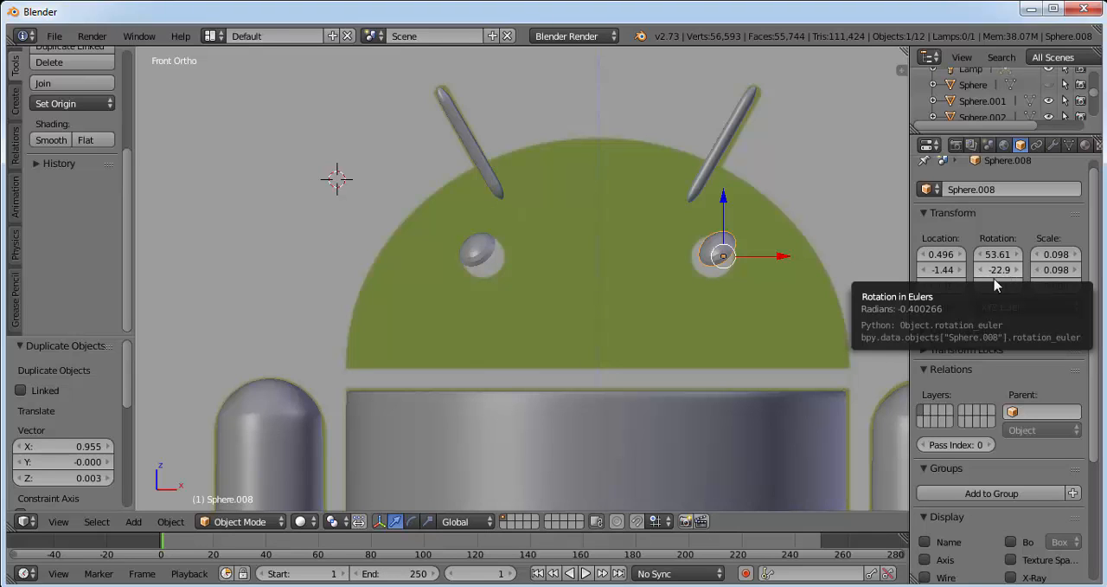
drag(990, 272, 1002, 275)
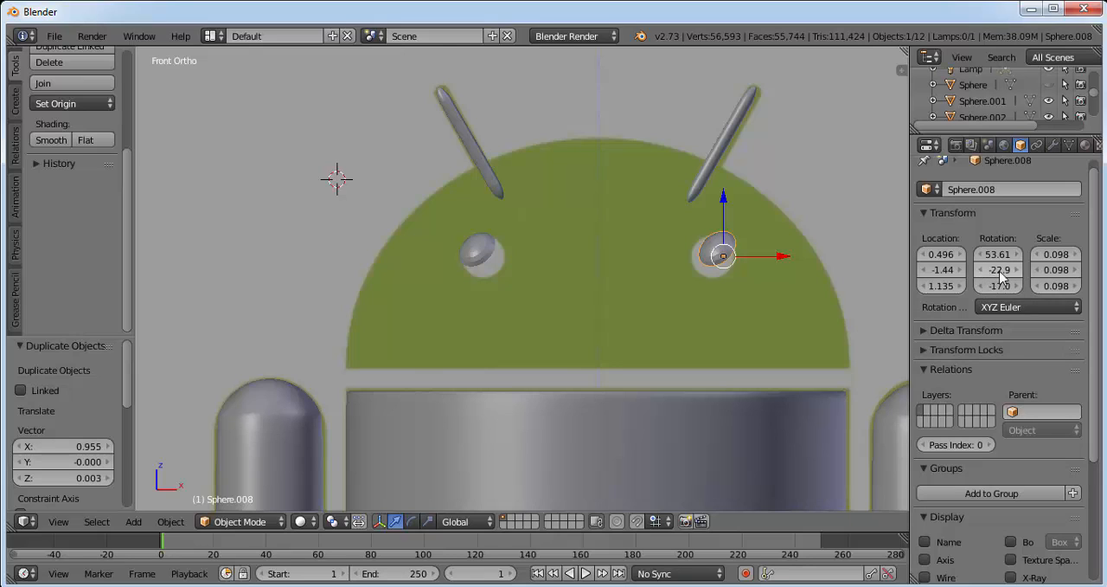
click(1001, 274)
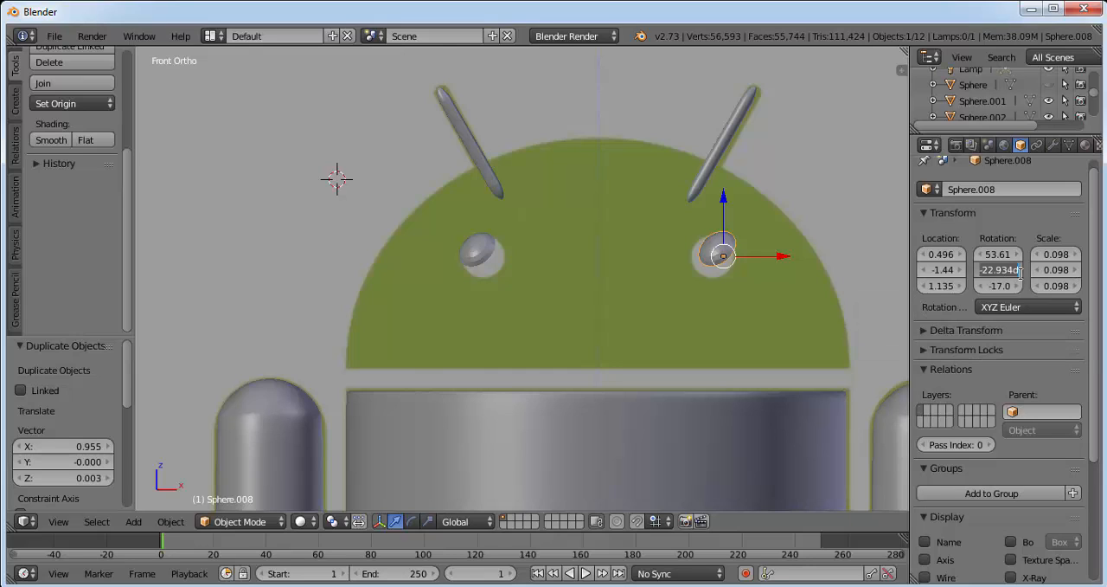
text(22)
key(Return)
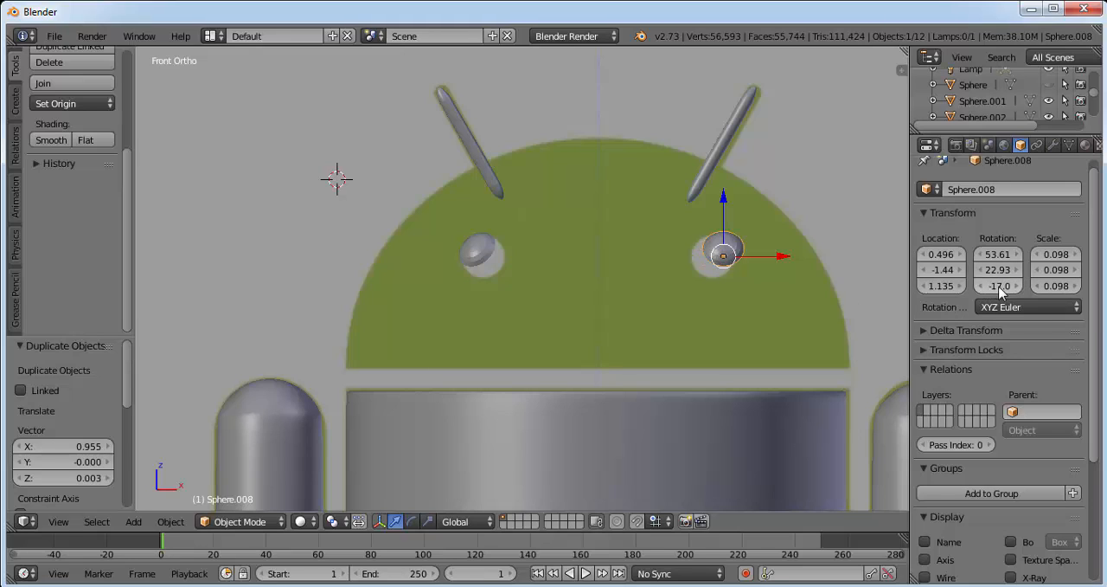
Set the duplicated eye cap's Z rotation to 17.04° so it mirrors the original eye.
click(999, 286)
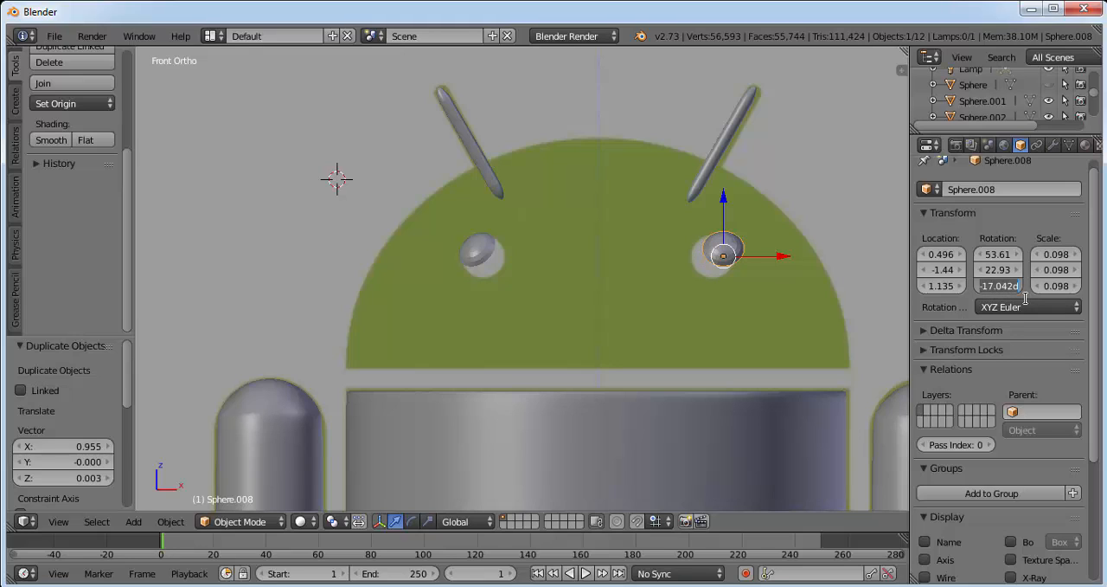
text(17)
key(Return)
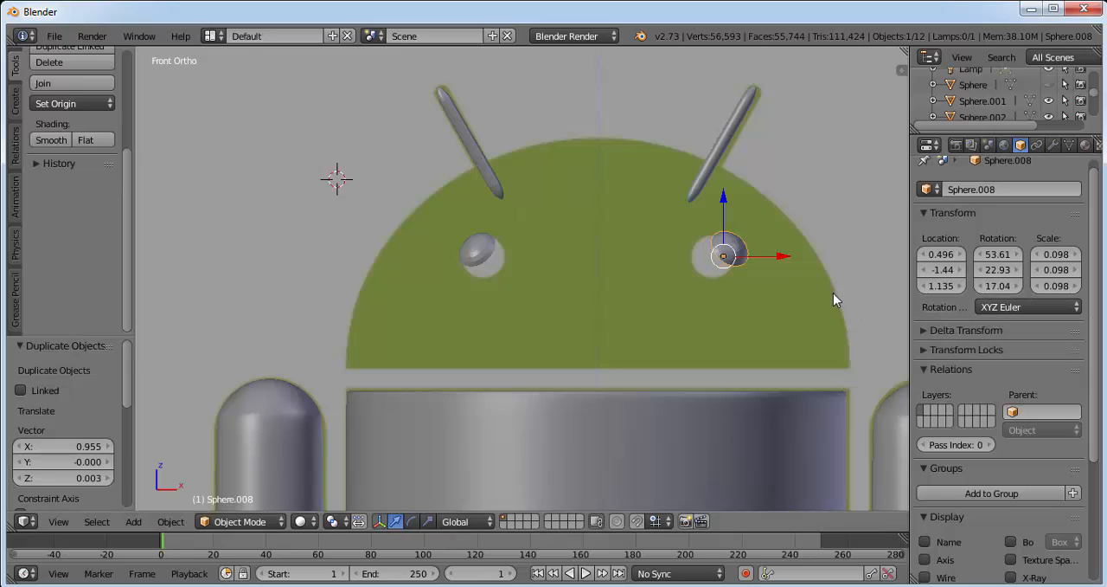
Move the duplicated eye cap about -0.042 along X and -0.006 along Z onto the reference eye, and unhide the head.
drag(779, 263, 771, 263)
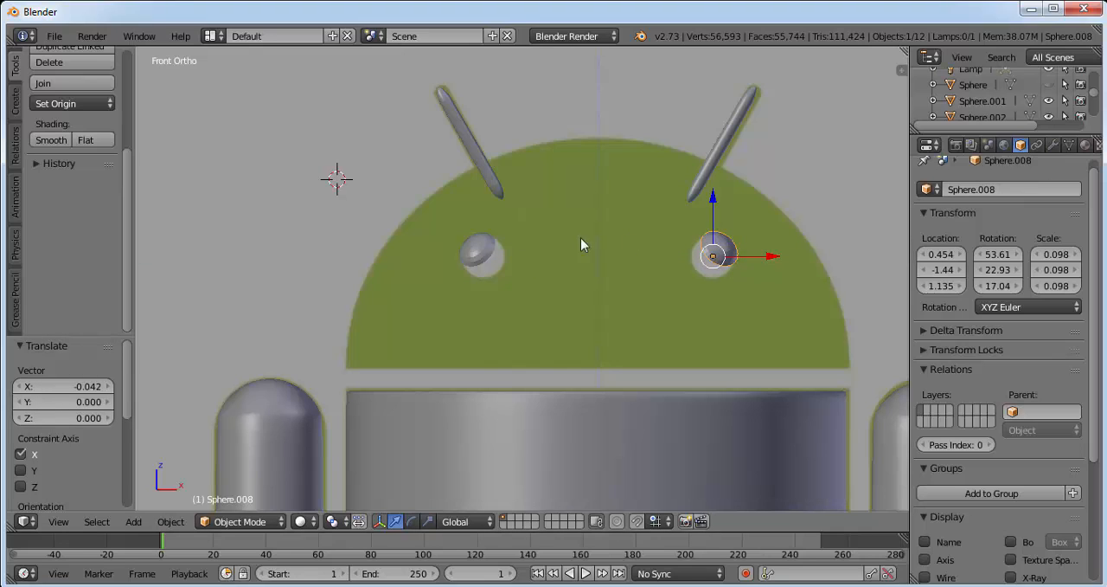
drag(713, 199, 713, 201)
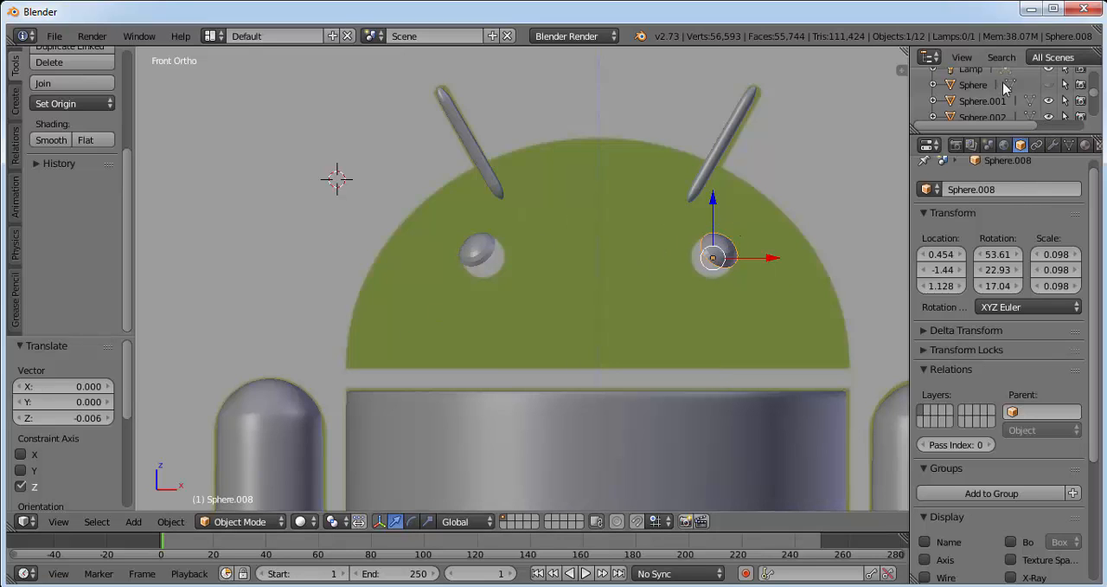
click(1048, 84)
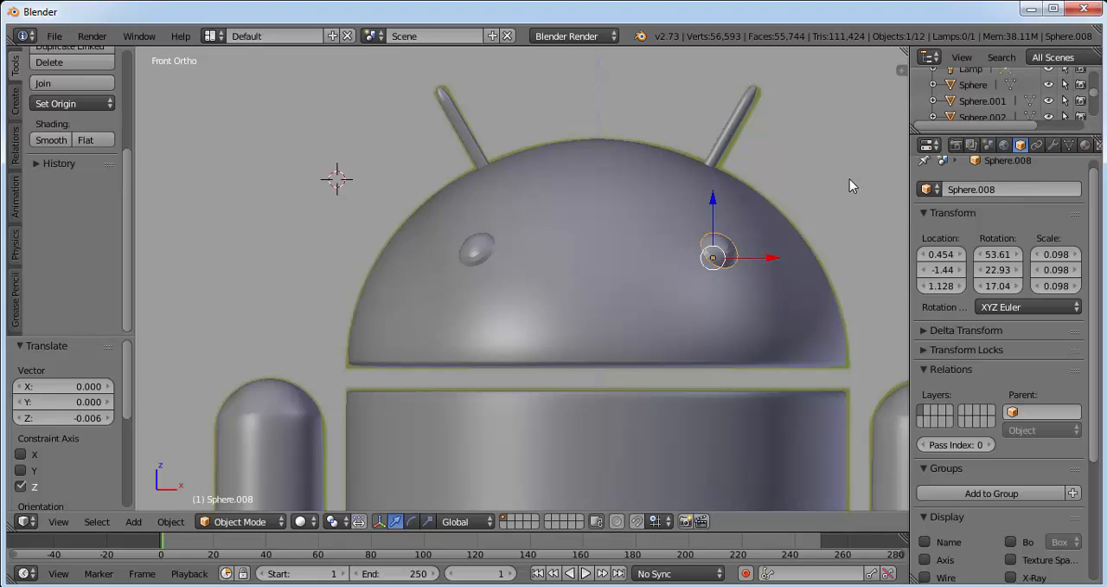
mouse_move(850, 179)
middle_down()
mouse_move(729, 211)
mouse_move(611, 157)
mouse_move(835, 201)
mouse_move(847, 185)
middle_up()
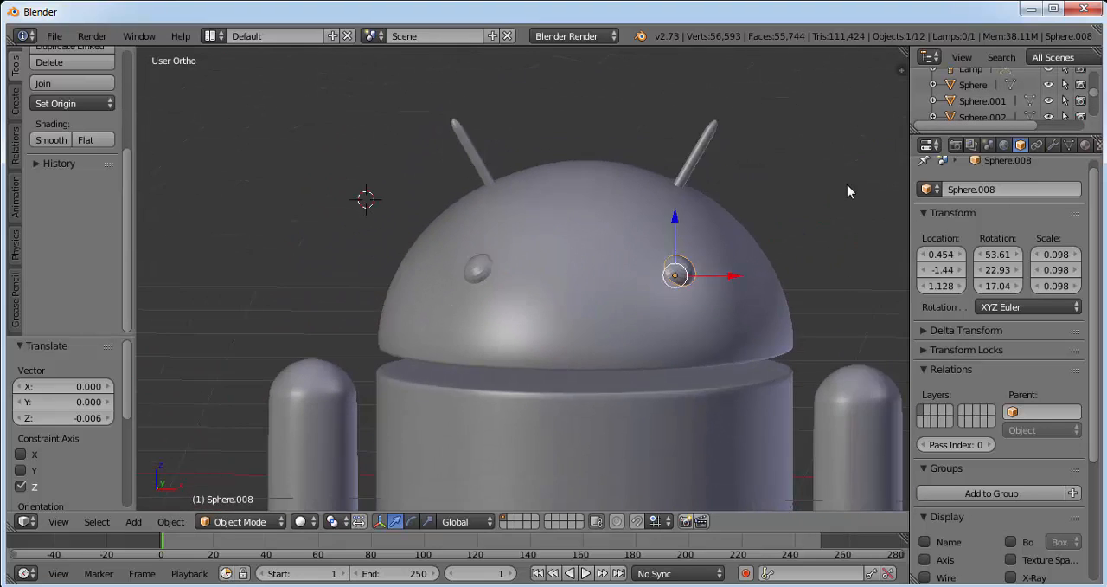
scroll(847, 185, down, 3)
shift+middle_drag(757, 257, 725, 192)
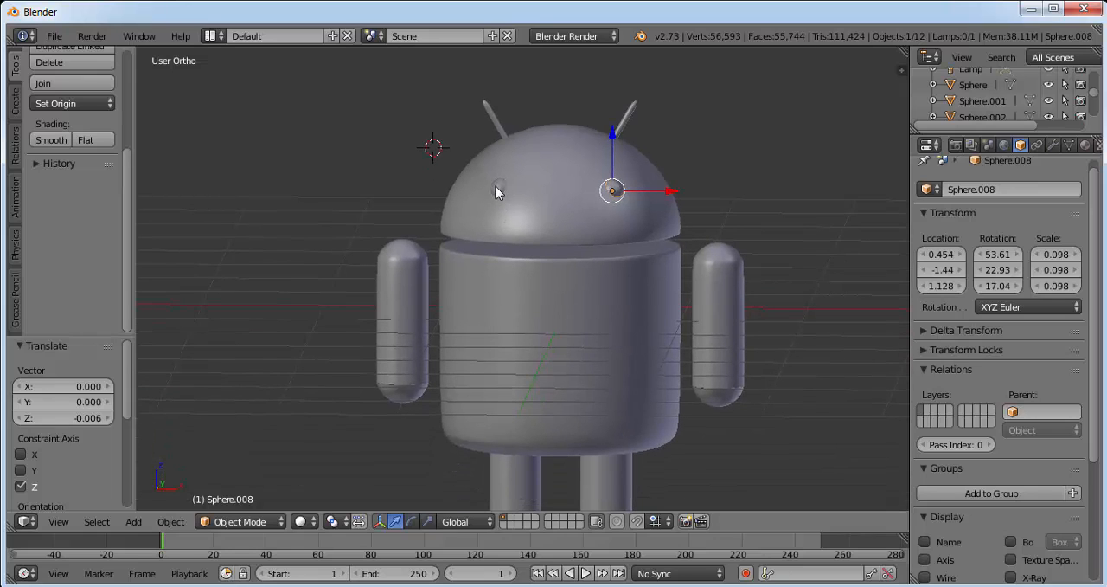
Join the robot's body, both arms, both legs, head and both antennas into one object, leaving the eyes separate.
right_click(610, 308)
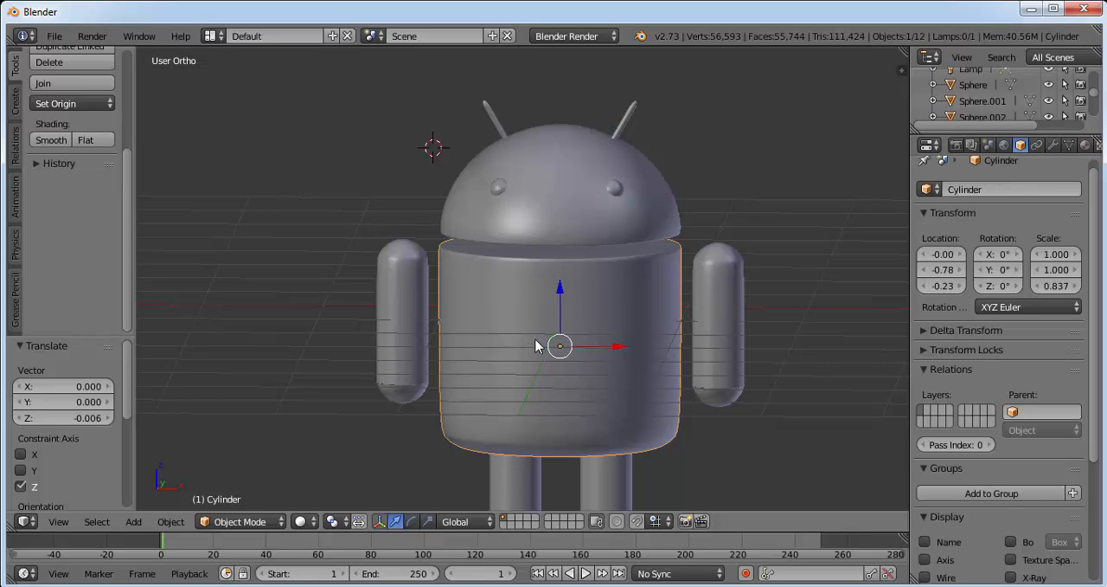
shift+right_click(418, 321)
shift+right_click(706, 305)
shift+right_click(610, 472)
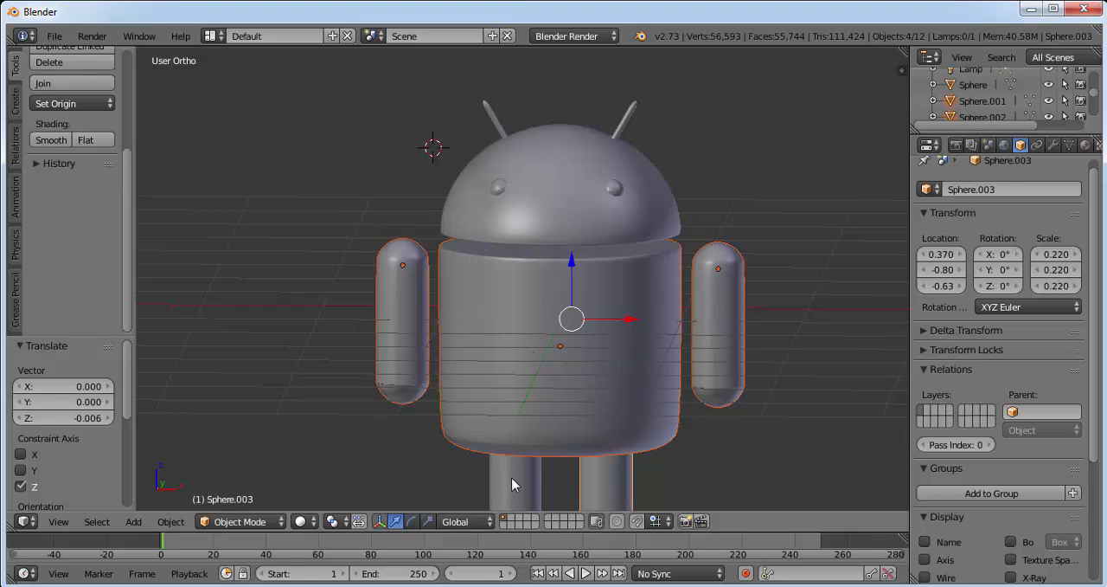
shift+right_click(514, 477)
shift+right_click(534, 190)
shift+right_click(501, 127)
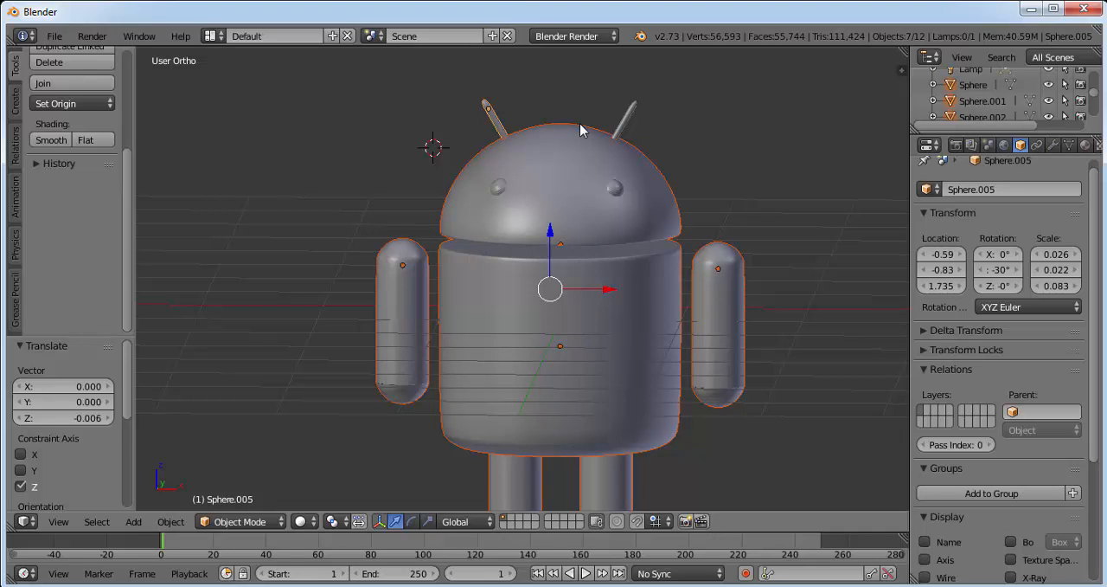
shift+right_click(625, 126)
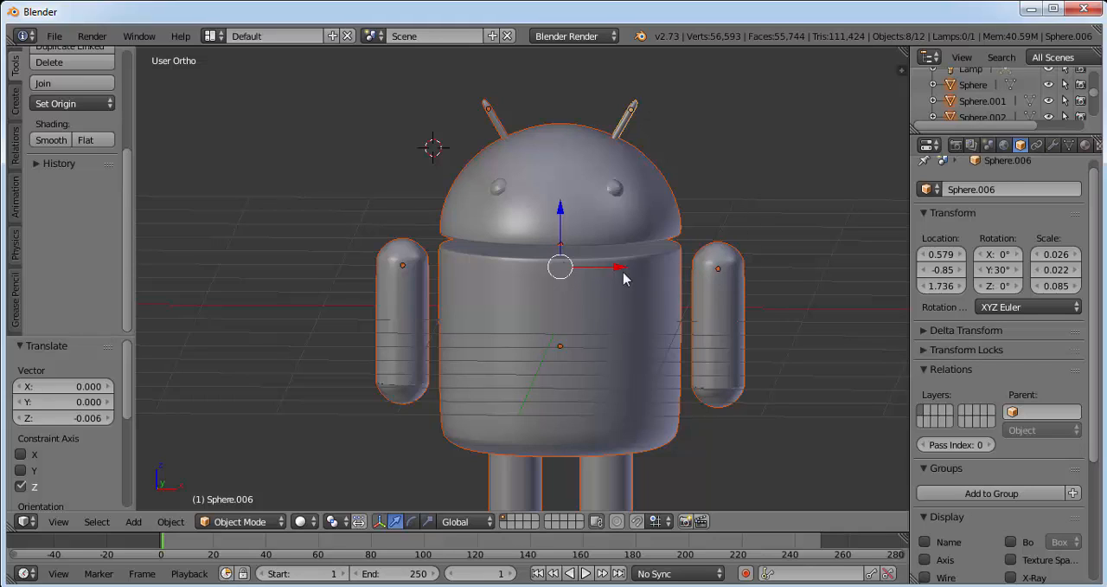
scroll(130, 240, up, 6)
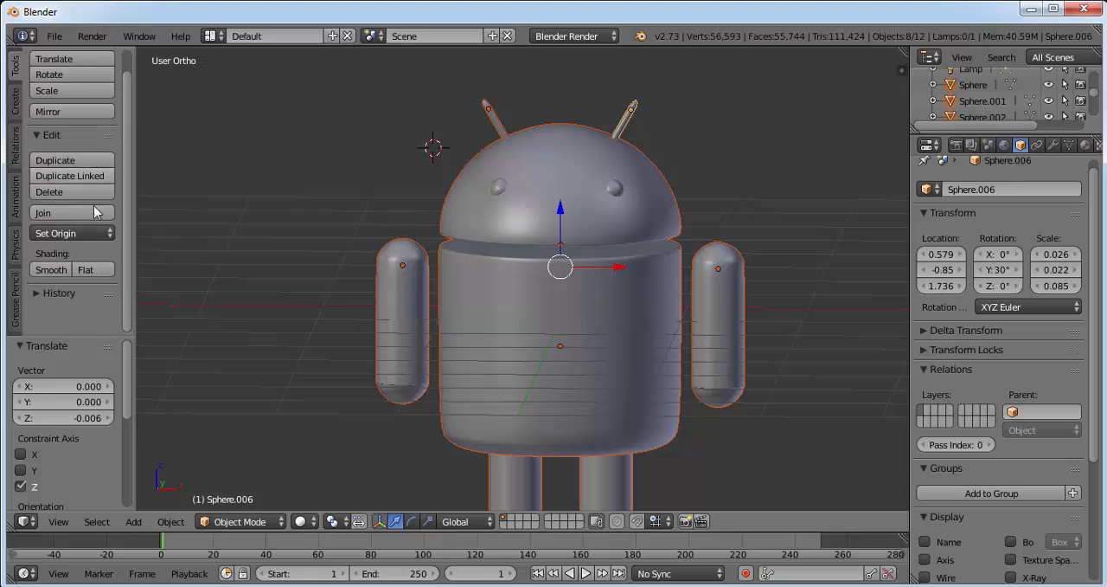
click(58, 212)
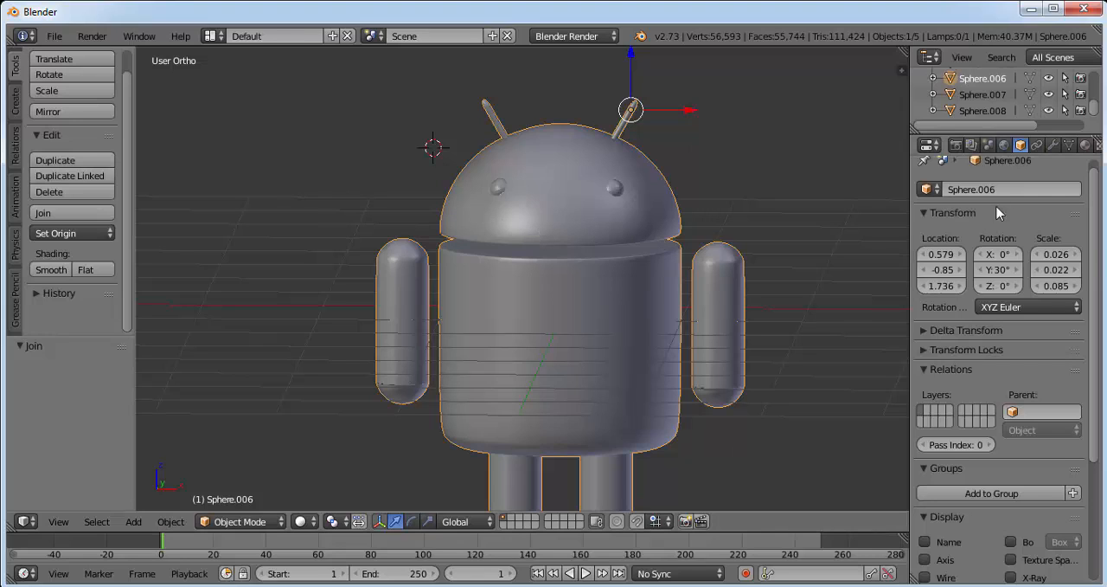
Add a new material to the joined robot body and switch the render engine to Cycles Render.
scroll(1102, 181, up, 1)
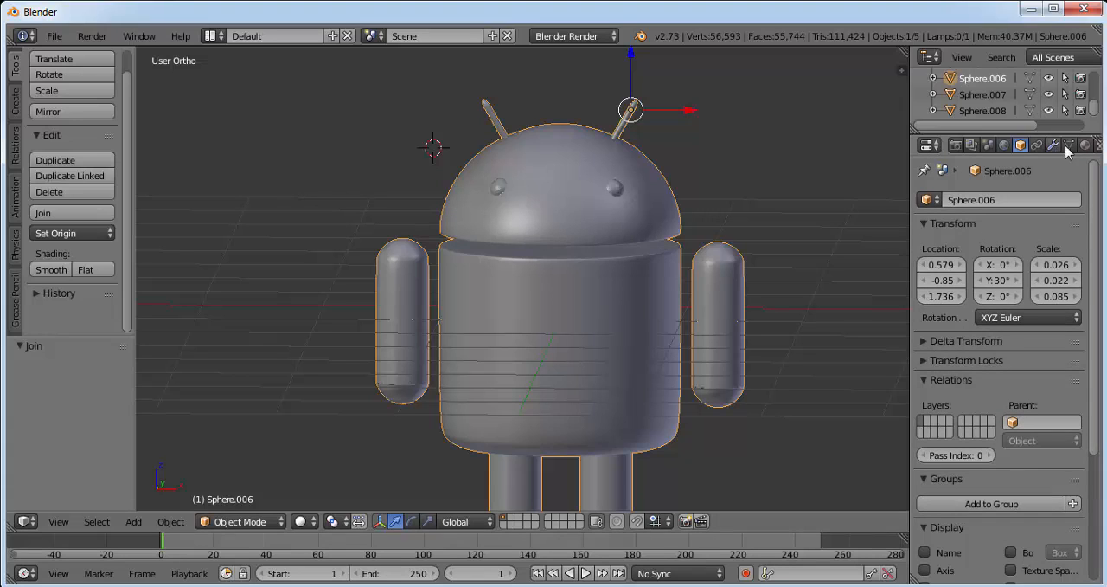
click(1086, 145)
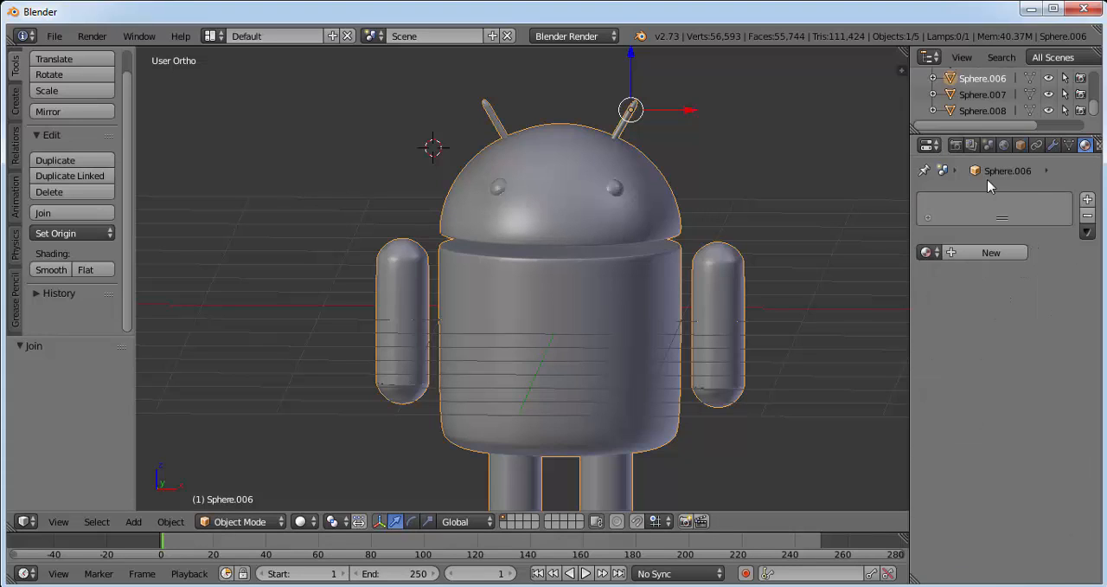
click(981, 250)
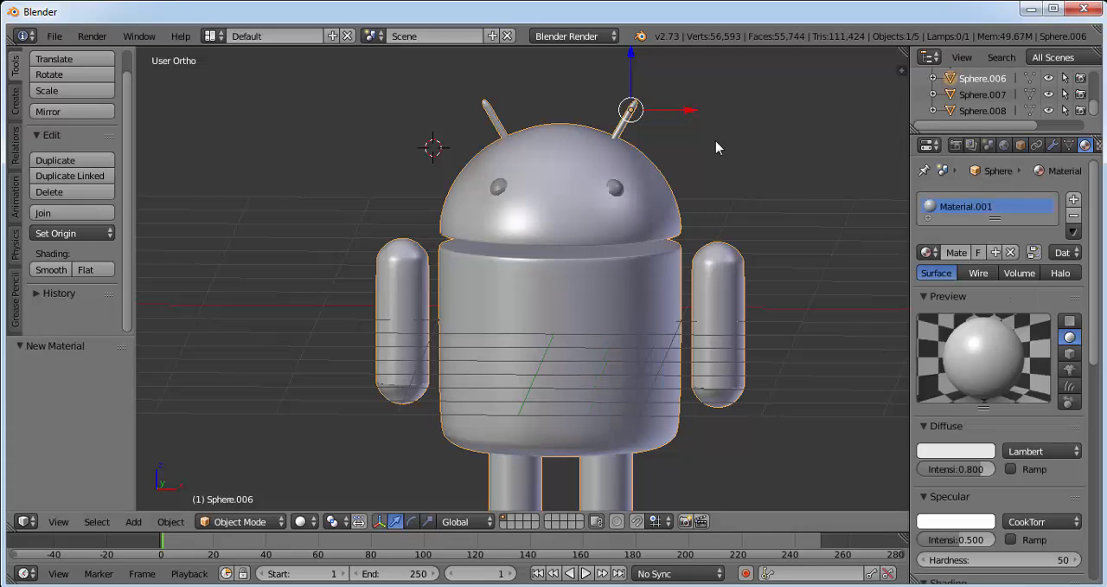
click(573, 37)
click(571, 92)
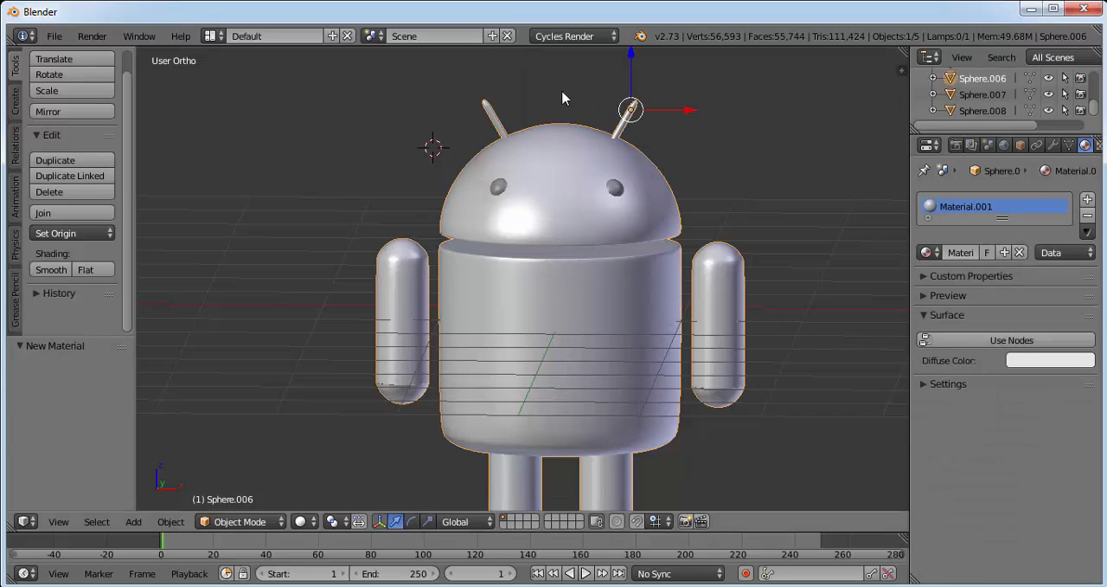
Enable nodes on the body material and set its surface to a Mix Shader combining Diffuse BSDF and Glossy BSDF.
click(982, 340)
click(1046, 343)
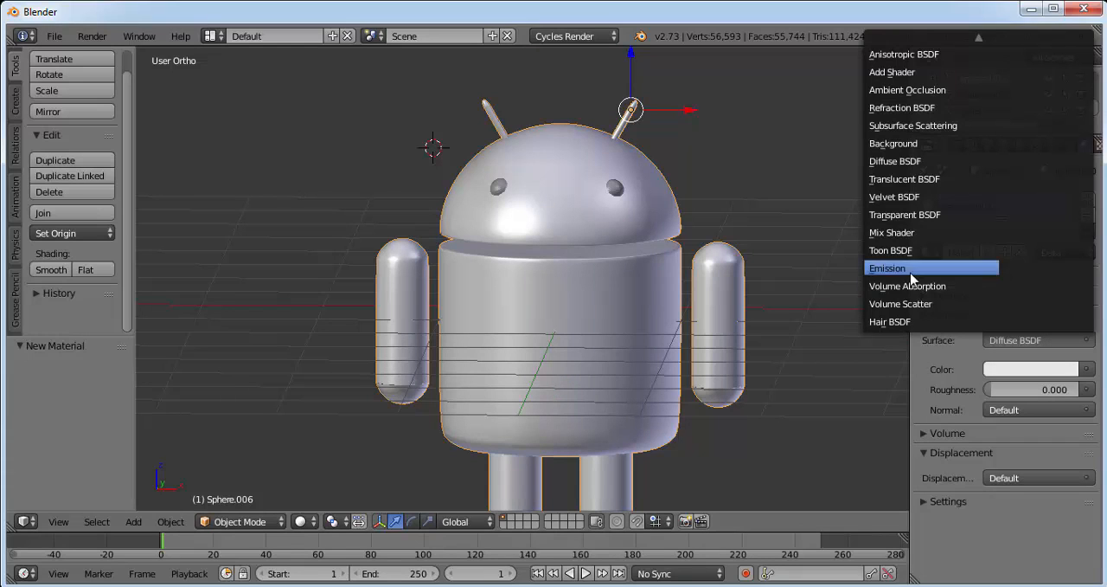
click(896, 233)
click(1025, 390)
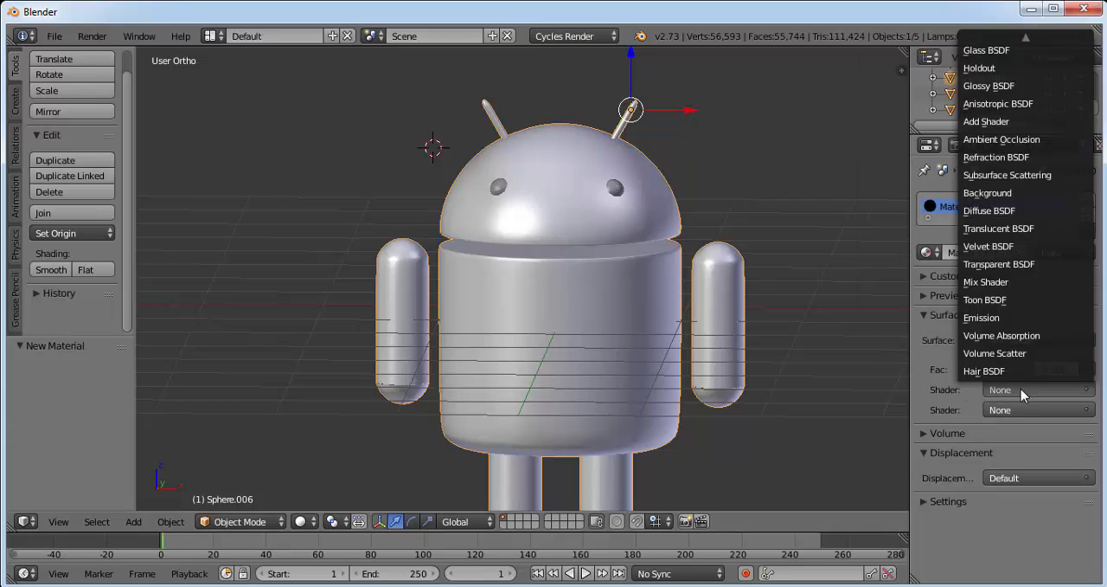
click(999, 216)
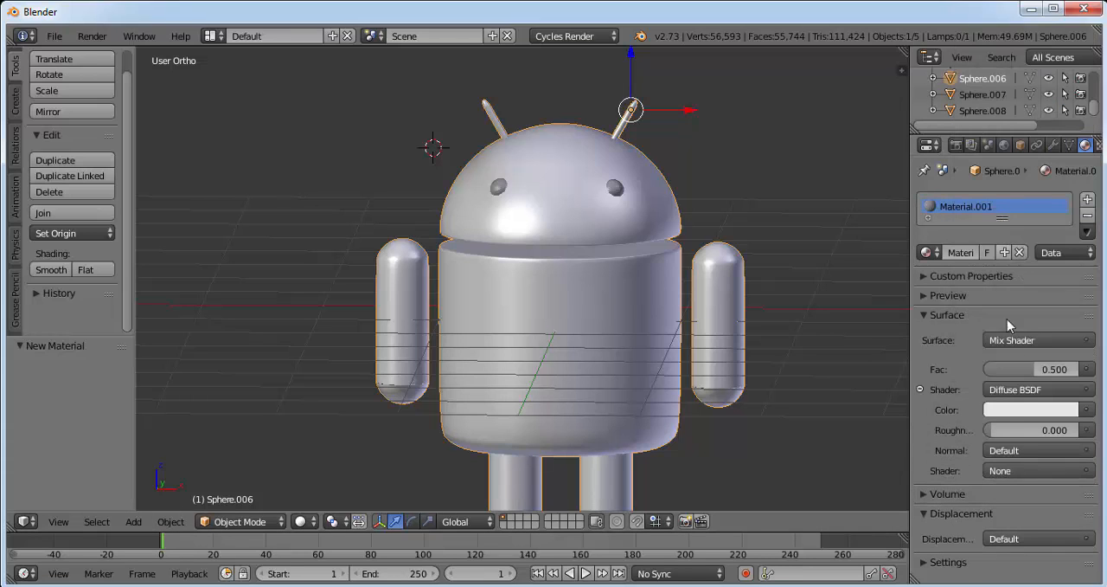
click(1005, 470)
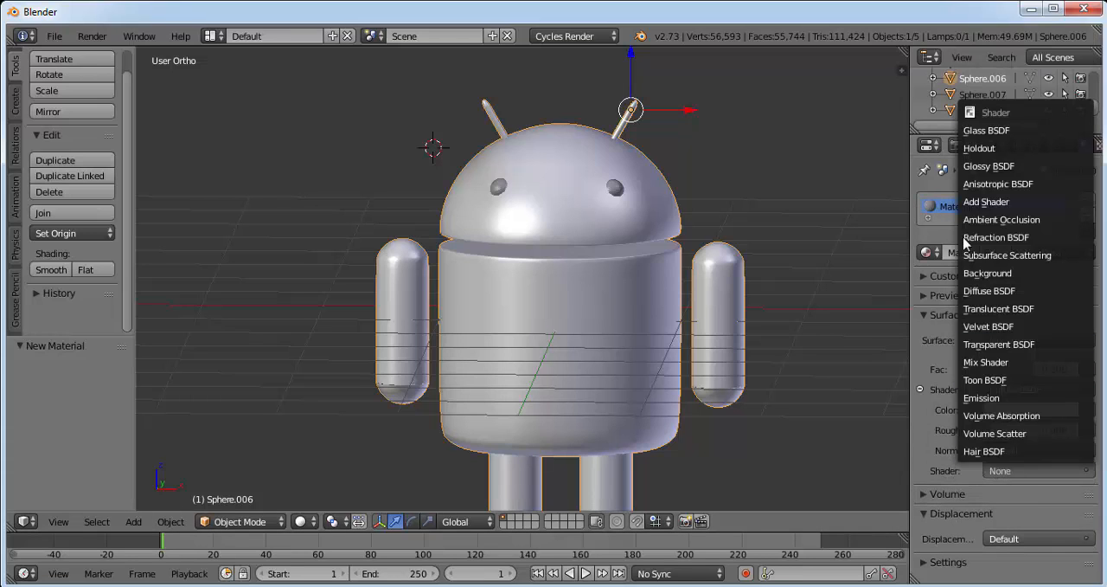
click(995, 165)
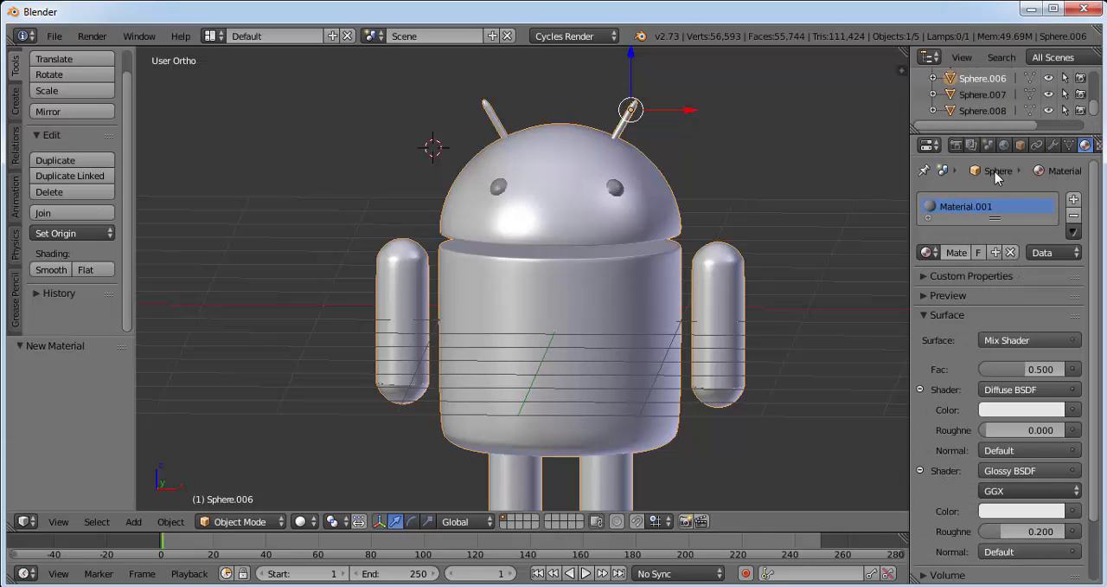
Set the Mix Shader factor to 0.3 and the Glossy BSDF roughness to 0.03.
click(1041, 370)
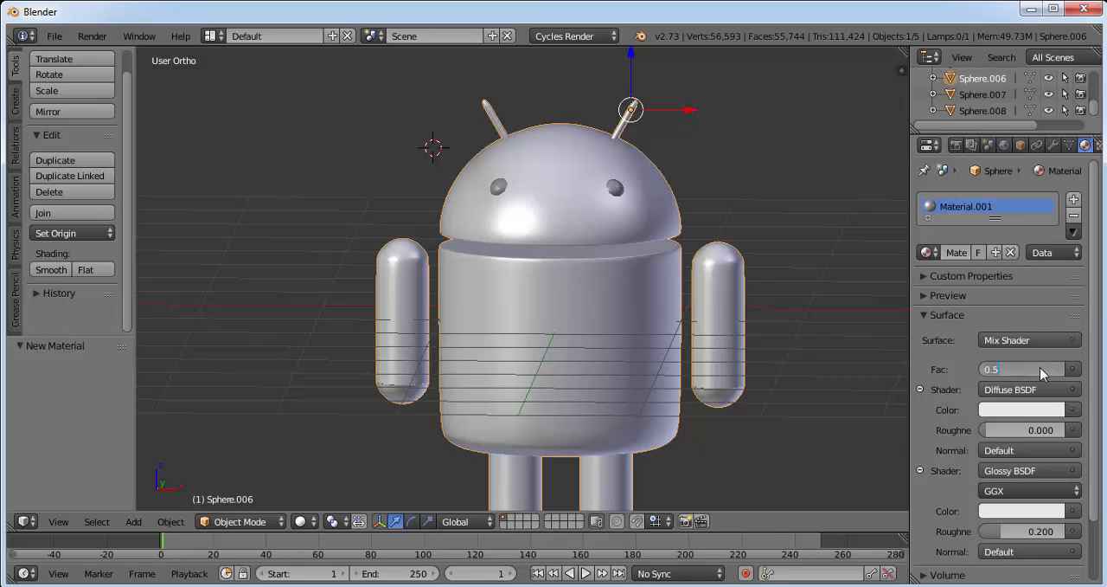
text(0.3)
key(Return)
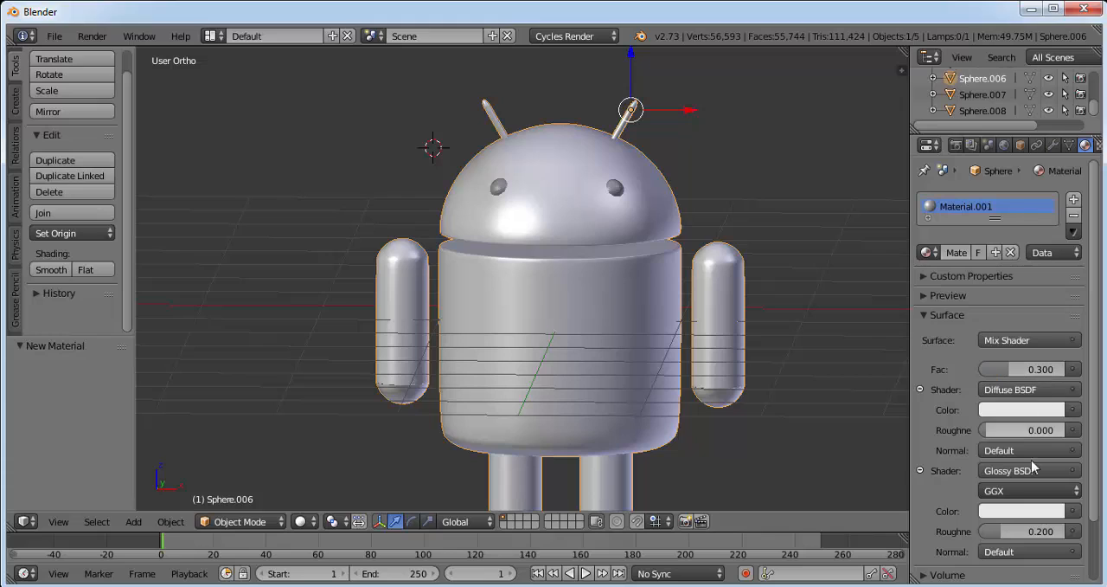
click(1042, 533)
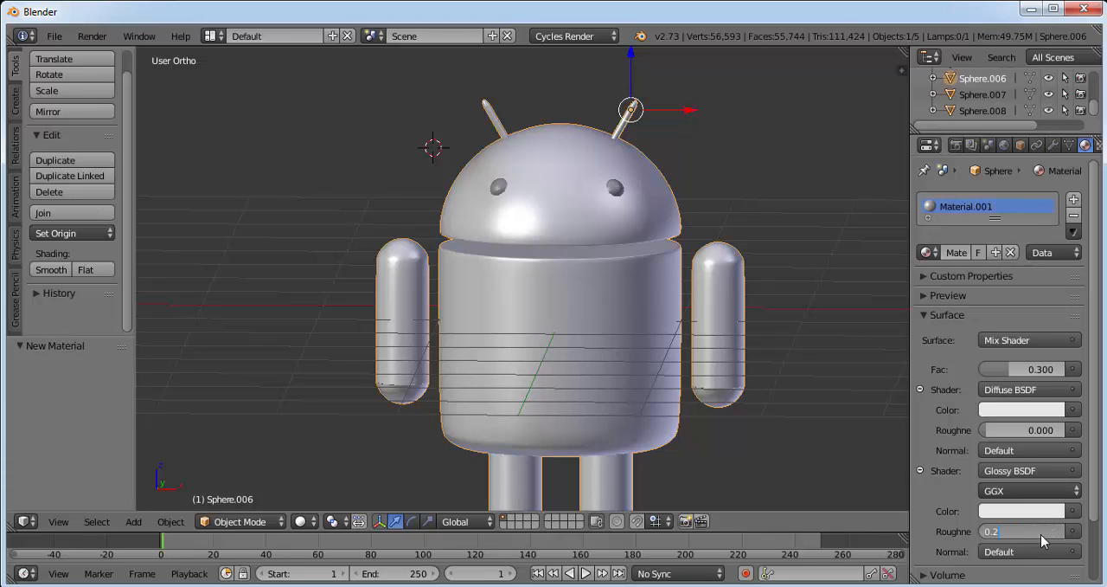
text(0.03)
key(Return)
Color the Diffuse shader green, about R 0.127, G 0.359, B 0.016, and the Glossy shader about R 0.147, G 0.359, B 0.014.
click(1033, 411)
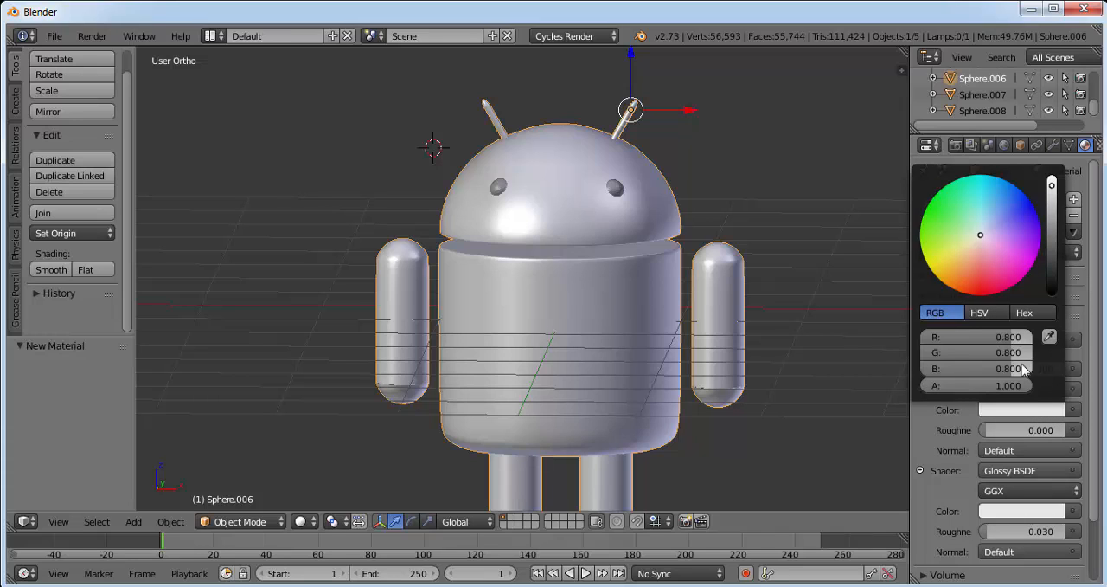
drag(965, 240, 935, 239)
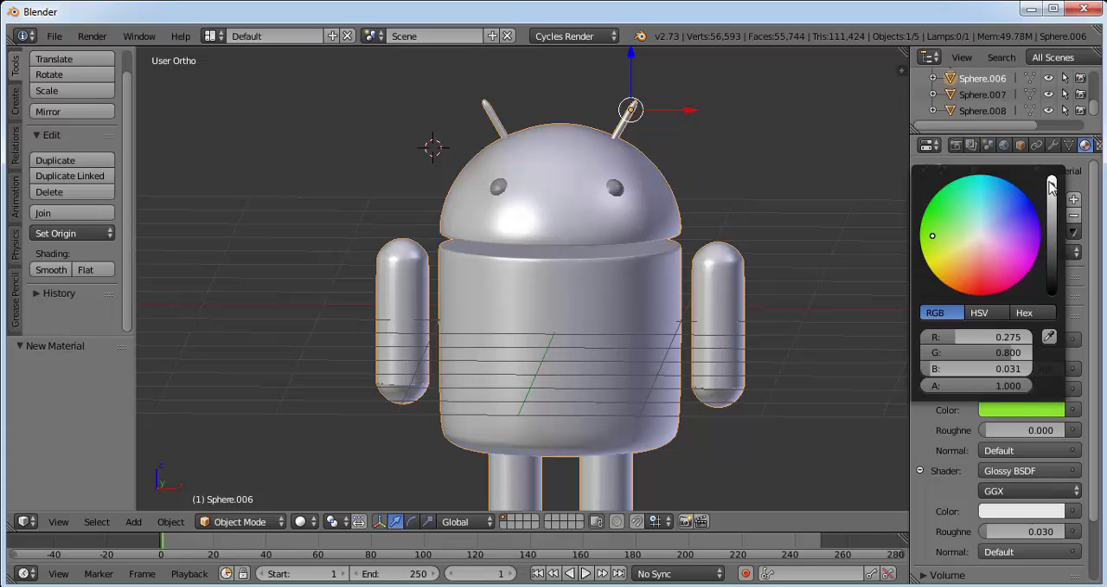
drag(1053, 189, 1053, 219)
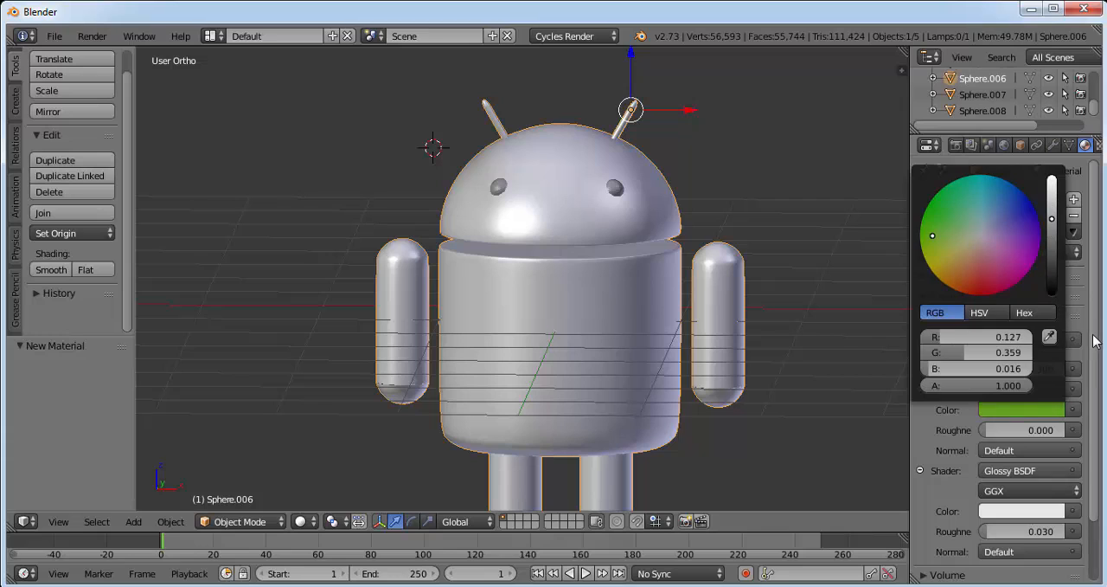
click(1031, 511)
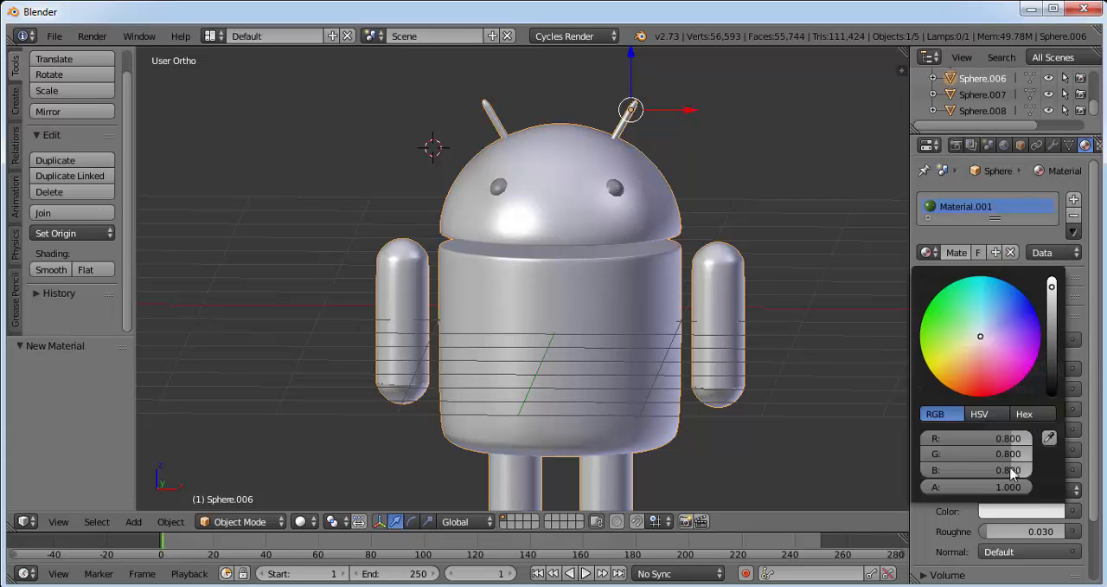
click(933, 341)
drag(1053, 286, 1058, 325)
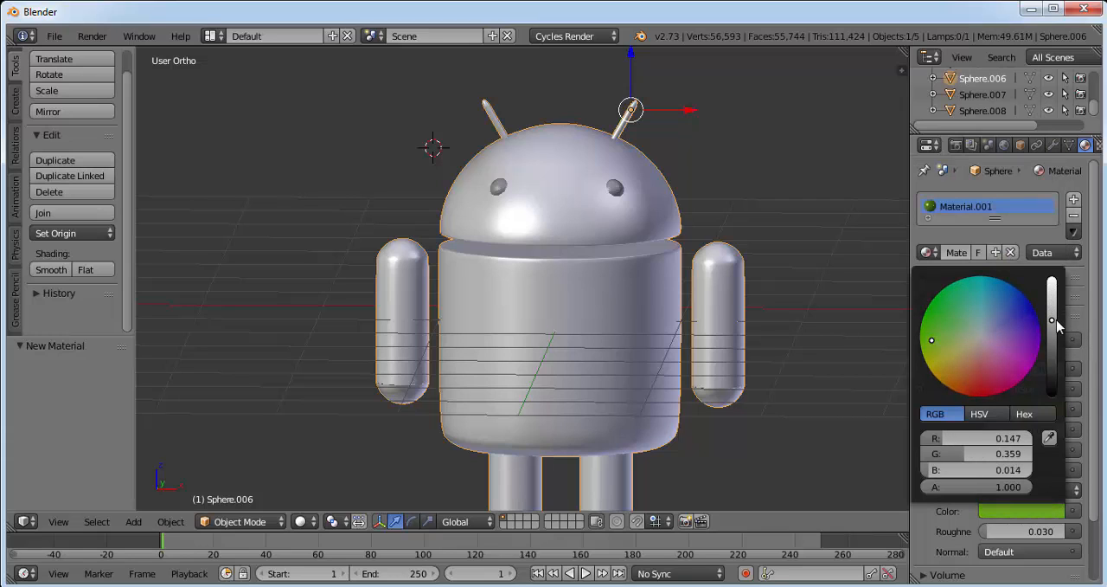
Set the body material's viewport color to a bright yellow-green with a green value of about 0.800.
scroll(1092, 373, down, 2)
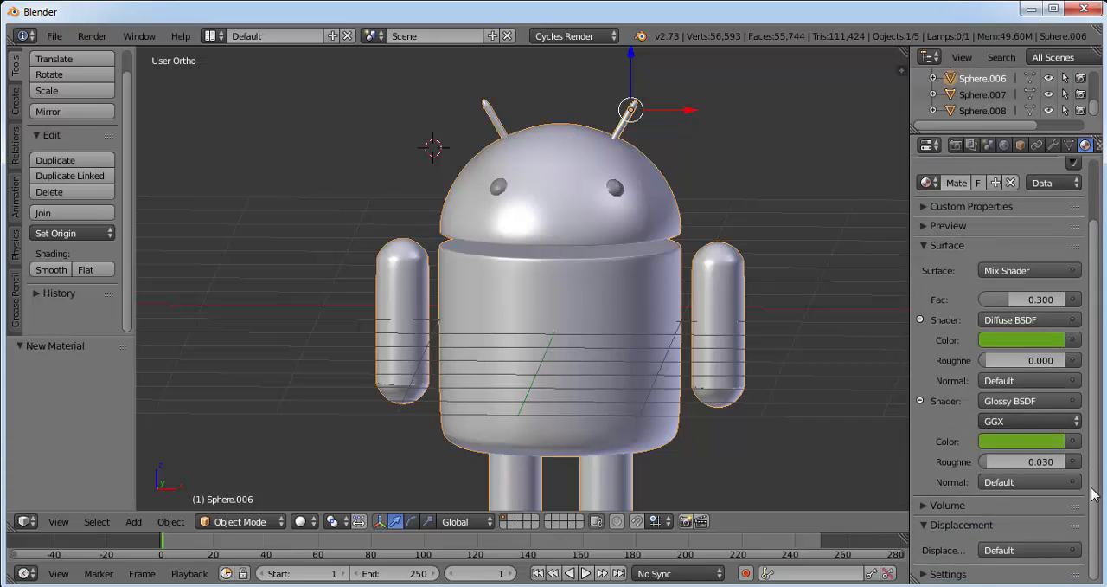
scroll(1092, 519, down, 1)
scroll(1092, 519, down, 3)
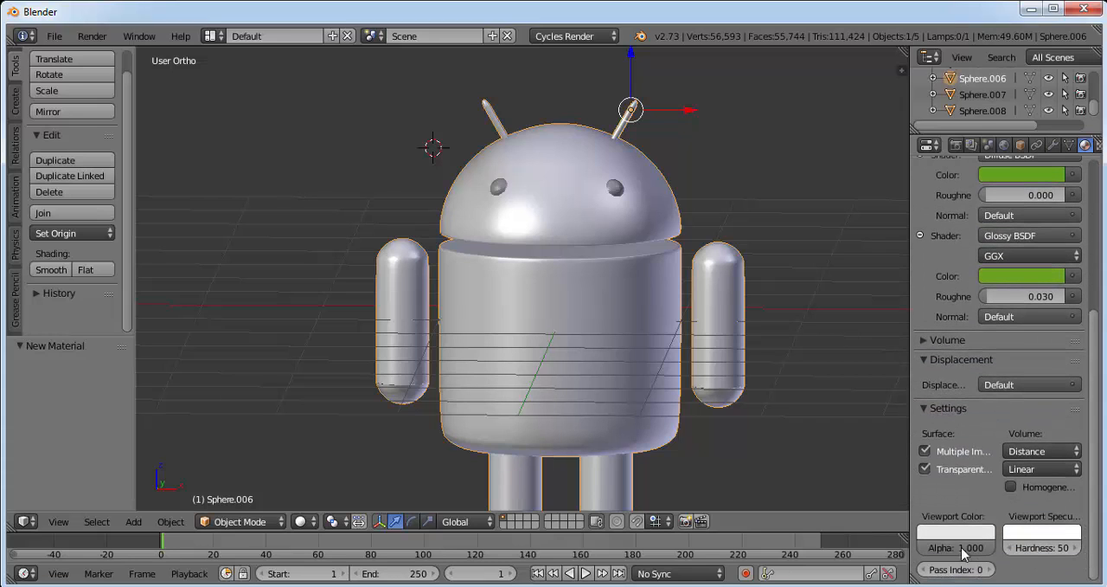
click(960, 534)
click(863, 377)
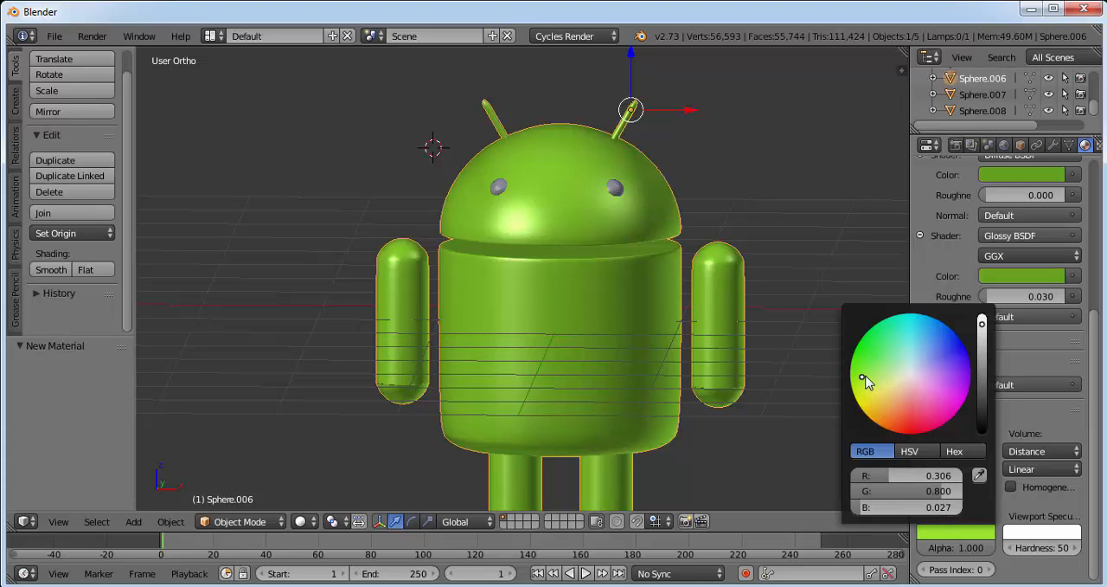
drag(863, 377, 869, 379)
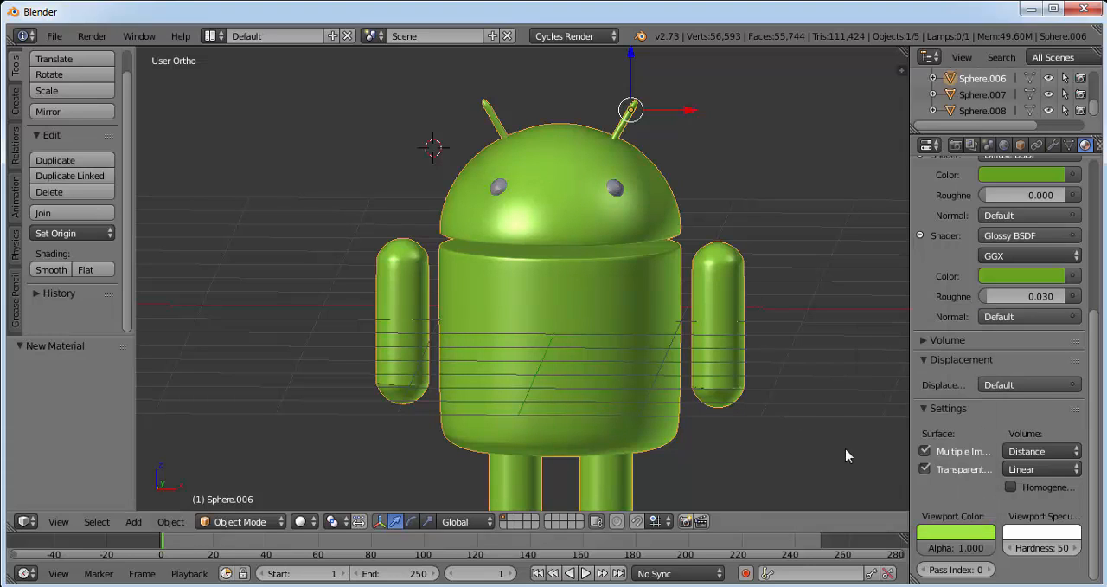
Darken the viewport color to about R 0.246, G 0.560, B 0.038, trying out a blue before returning to green.
click(960, 531)
click(982, 331)
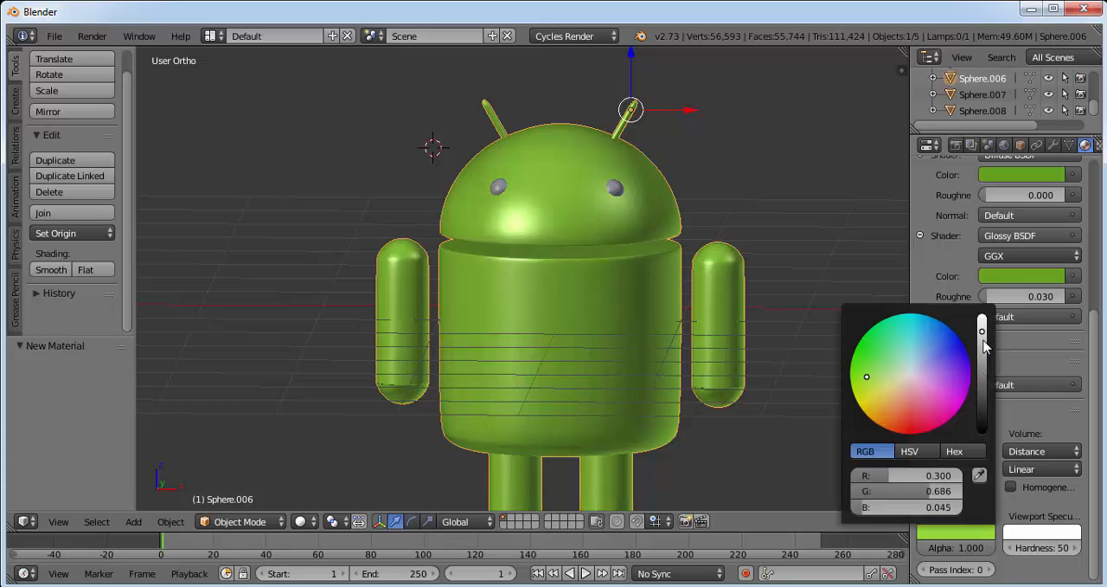
mouse_move(983, 342)
mouse_down()
mouse_move(985, 363)
mouse_move(987, 344)
mouse_up()
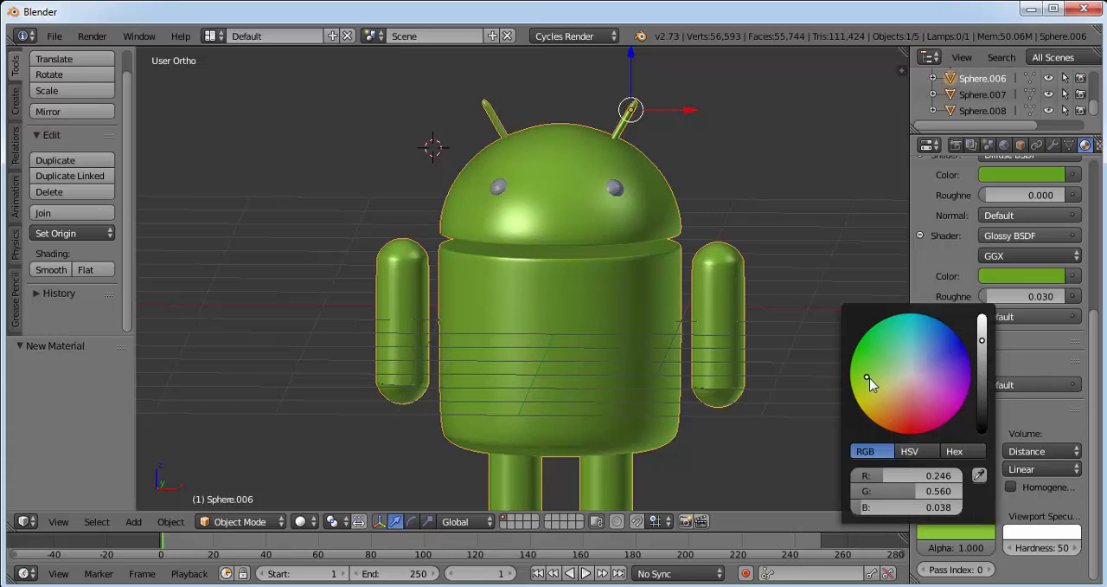
drag(865, 381, 951, 329)
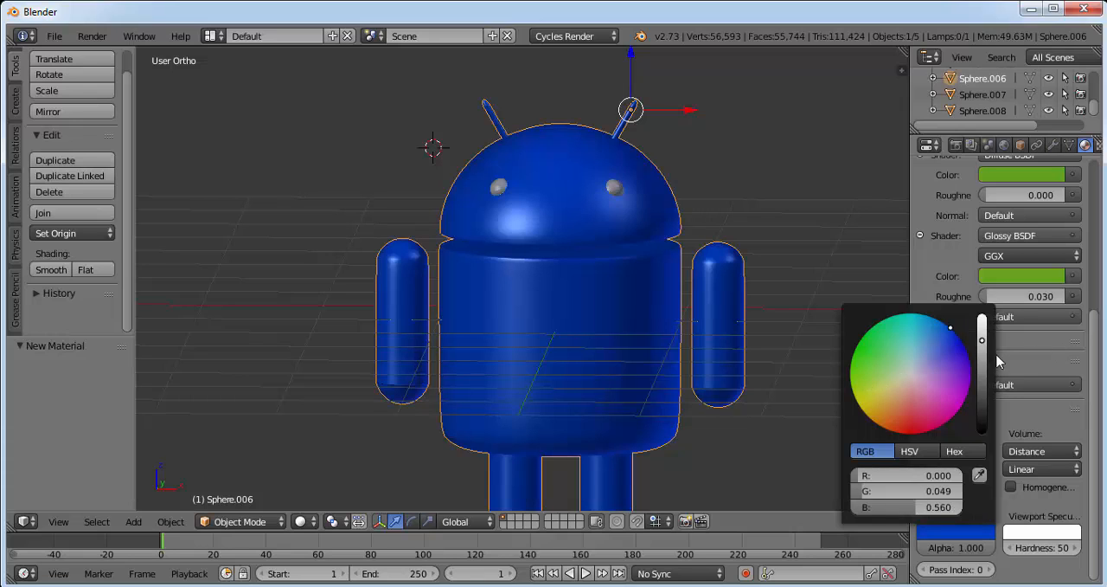
click(866, 376)
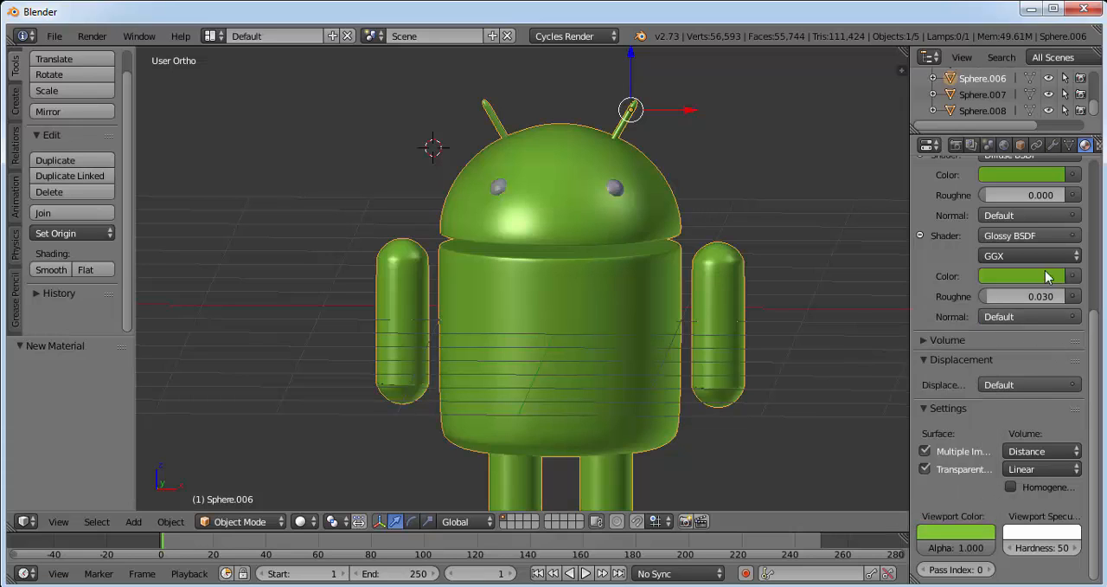
Brighten the Glossy color to about R 0.217, G 0.538, B 0.020 and the Diffuse color to about R 0.184, G 0.528, B 0.022.
click(1054, 276)
click(1054, 76)
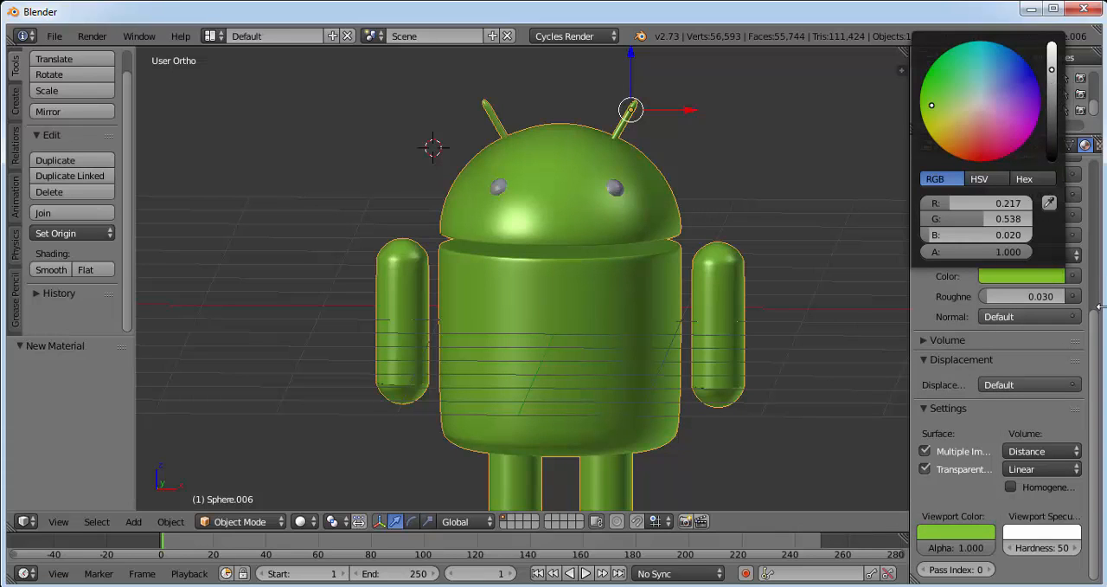
scroll(1043, 241, up, 3)
click(1043, 241)
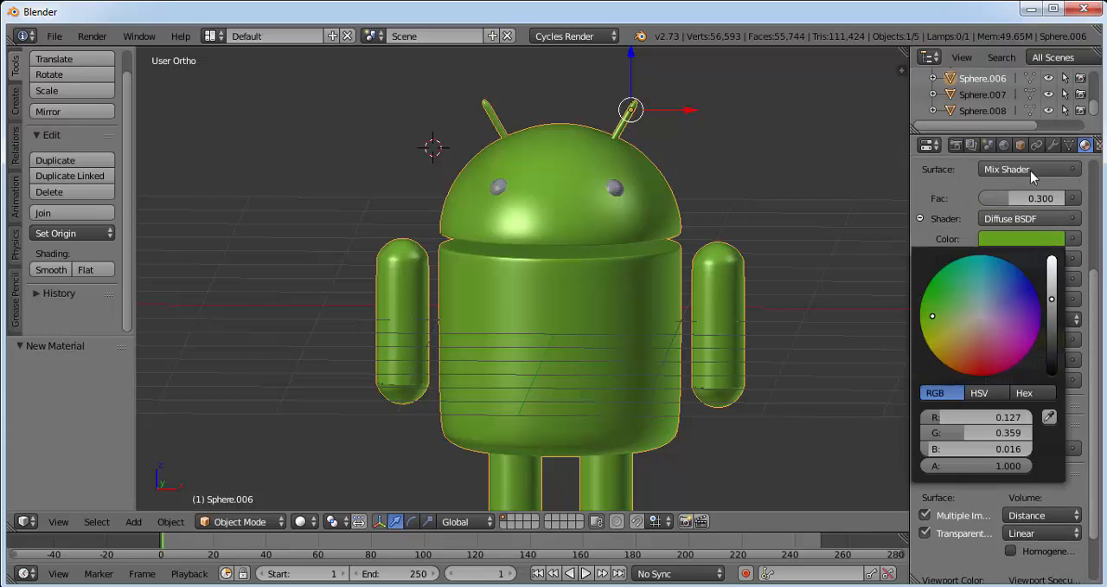
click(1042, 244)
click(1054, 293)
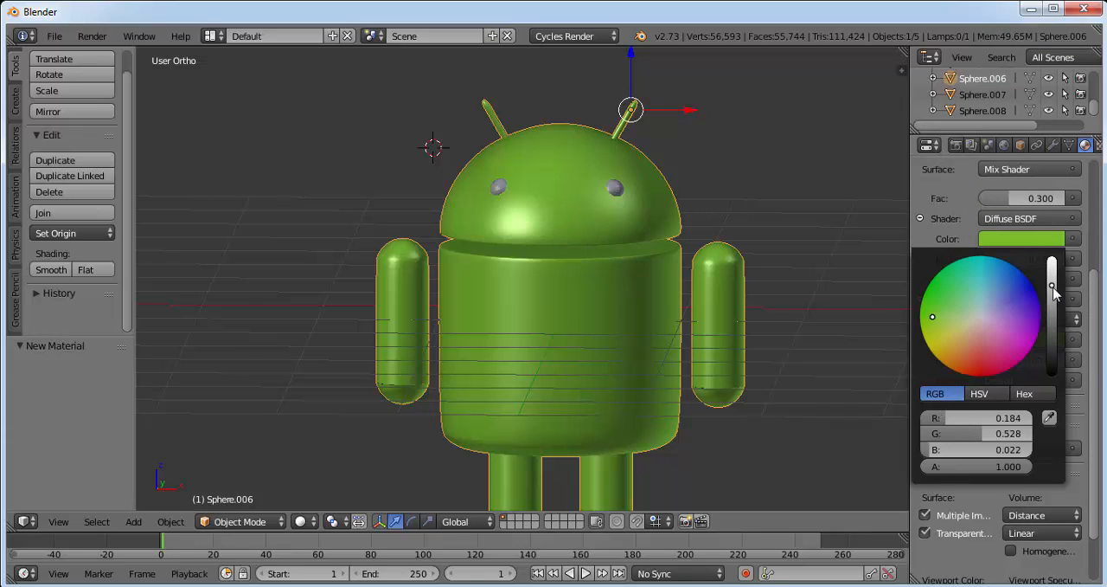
scroll(1095, 346, down, 3)
drag(1097, 377, 1091, 189)
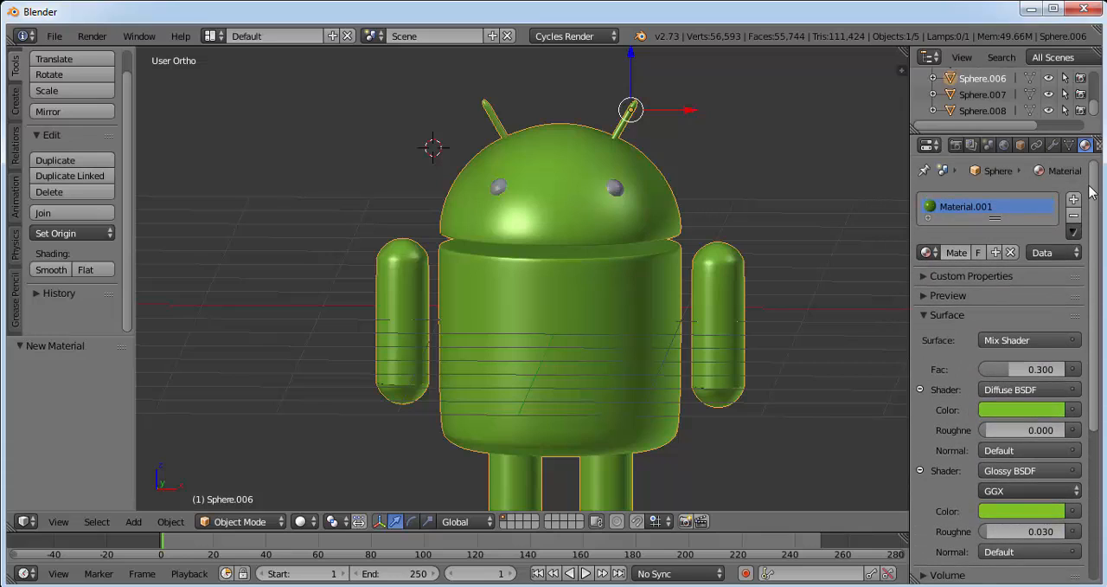
Rename the robot body's material to green.
click(952, 251)
text(g)
text(reen)
key(Return)
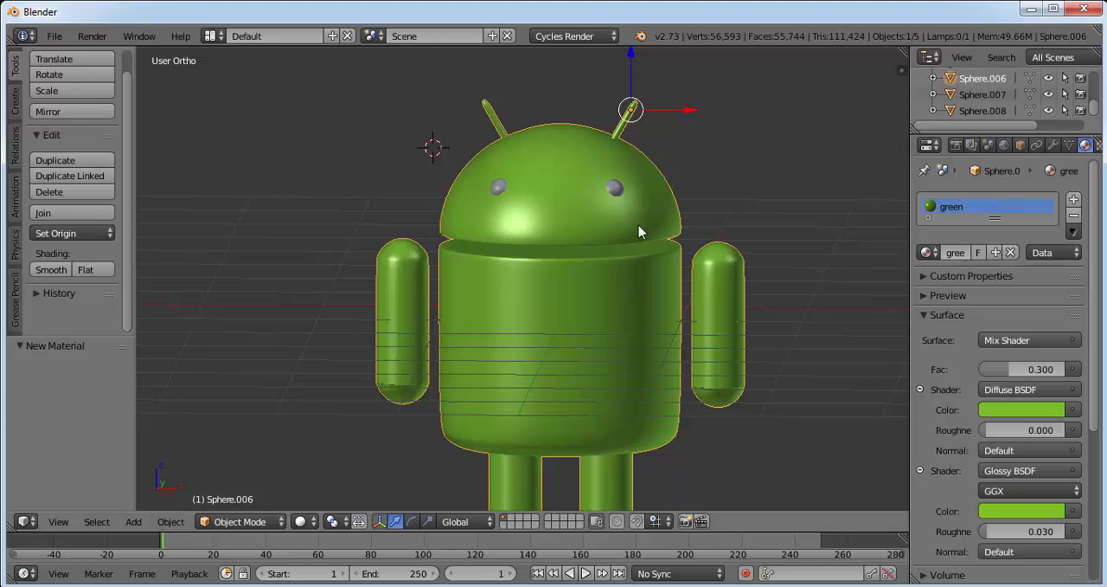
Add a material slot to the robot's eye on the viewer's left and assign the existing green material to it.
right_click(501, 188)
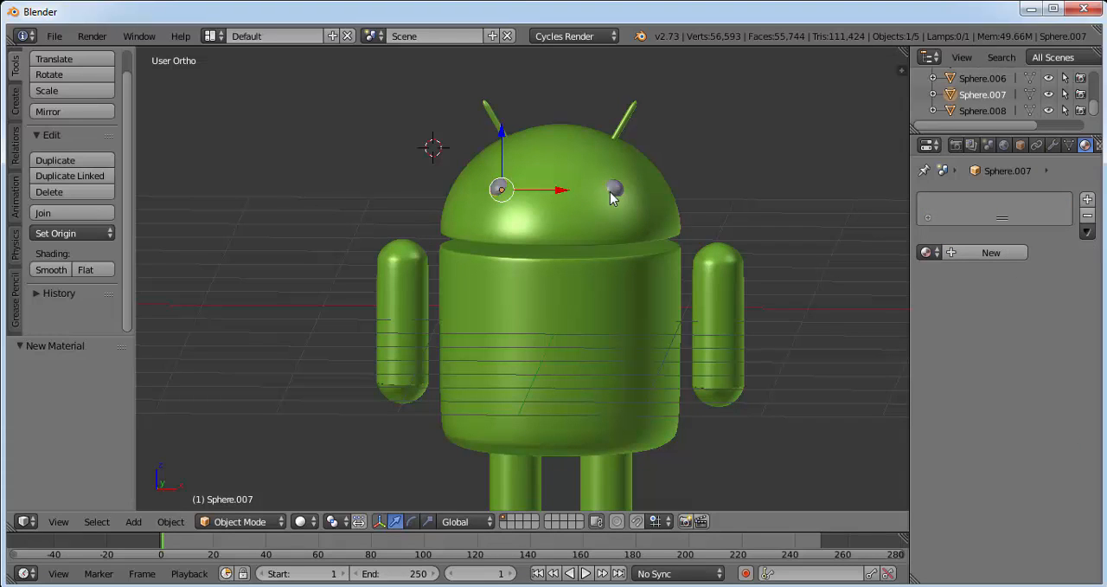
shift+right_click(613, 190)
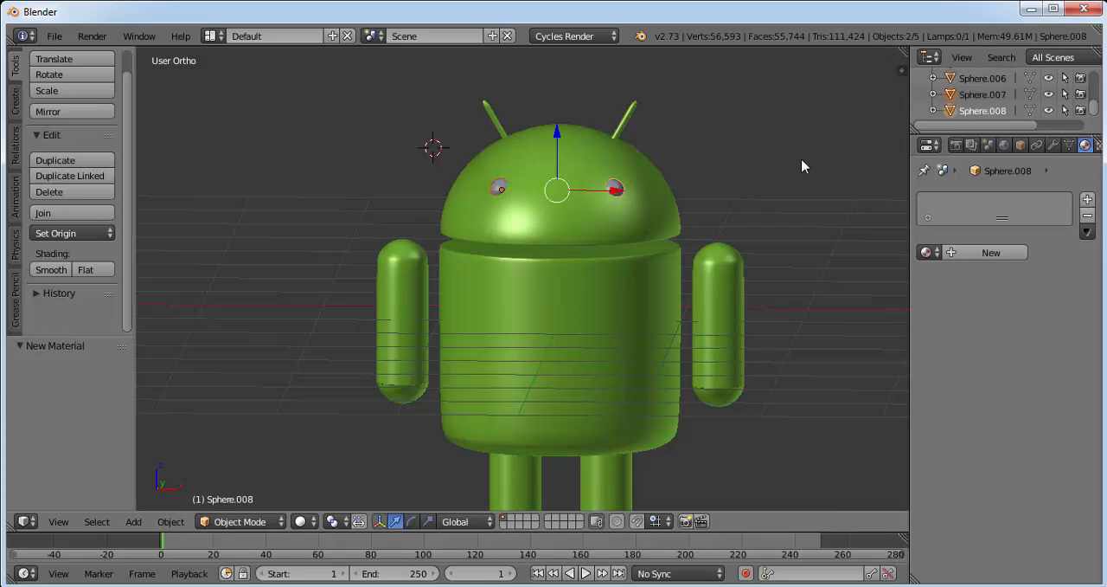
right_click(500, 188)
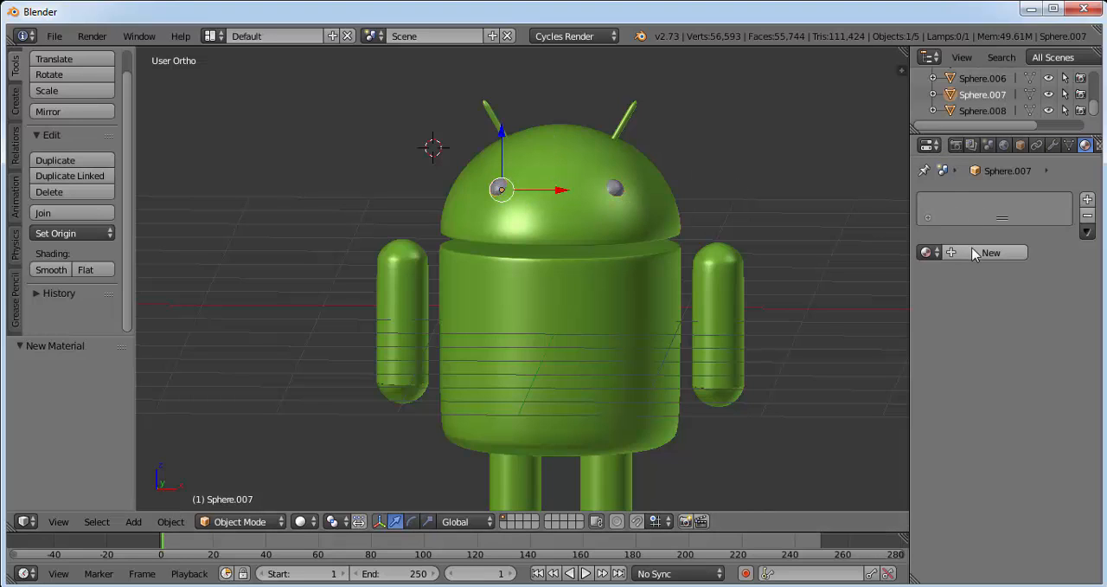
click(1088, 199)
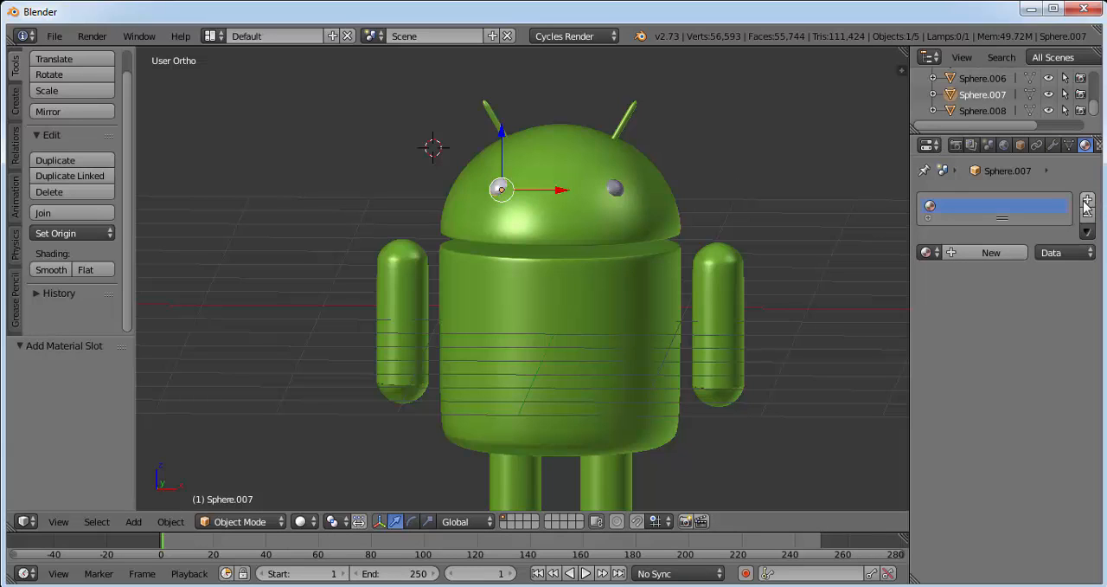
click(928, 252)
click(762, 277)
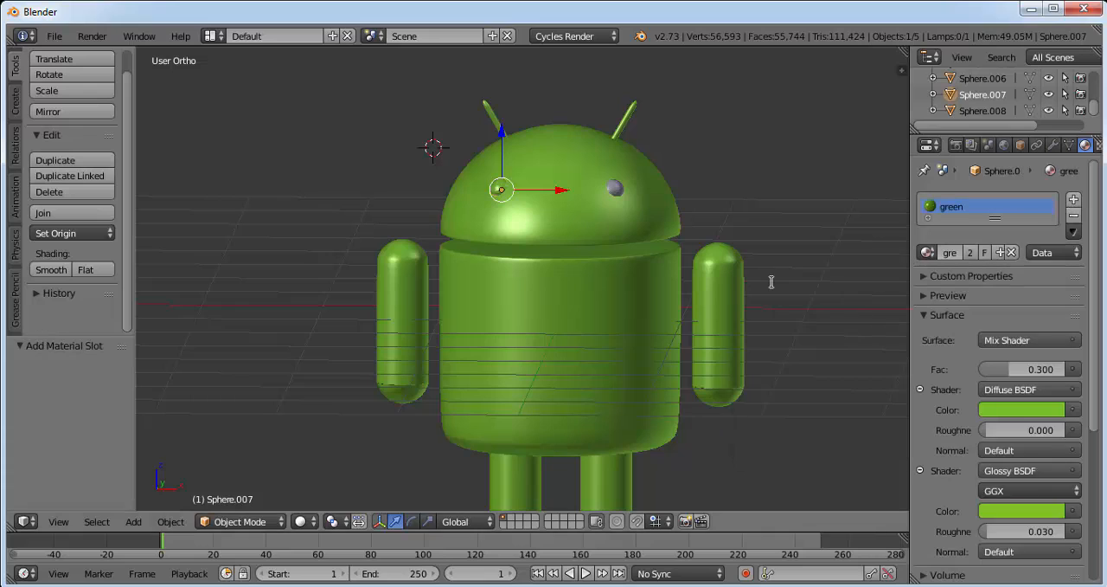
Make the eye's green material an independent copy and name it black.
click(1000, 252)
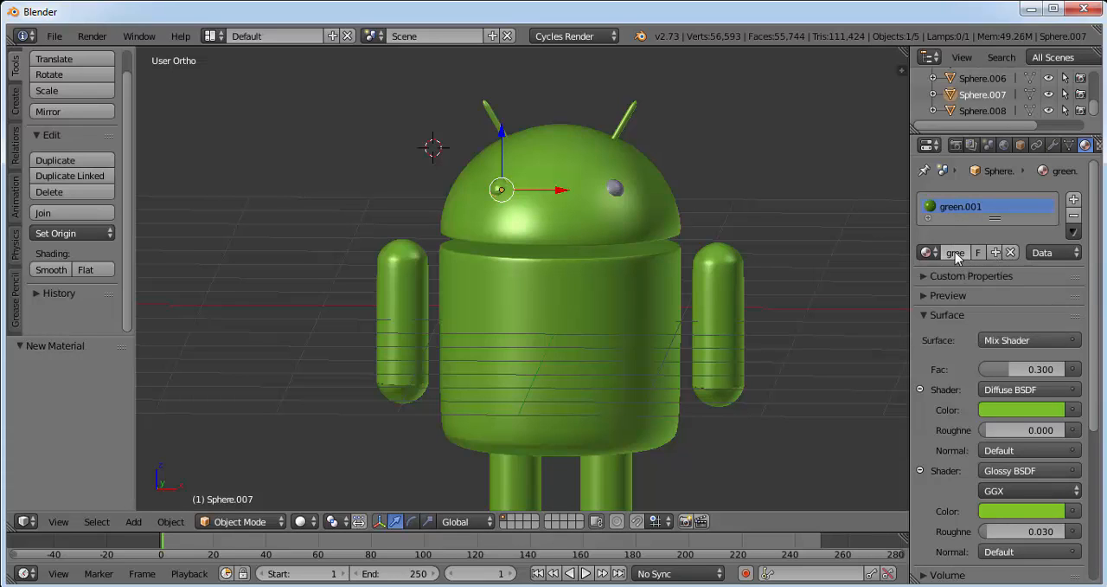
double_click(943, 205)
text(b)
key(Return)
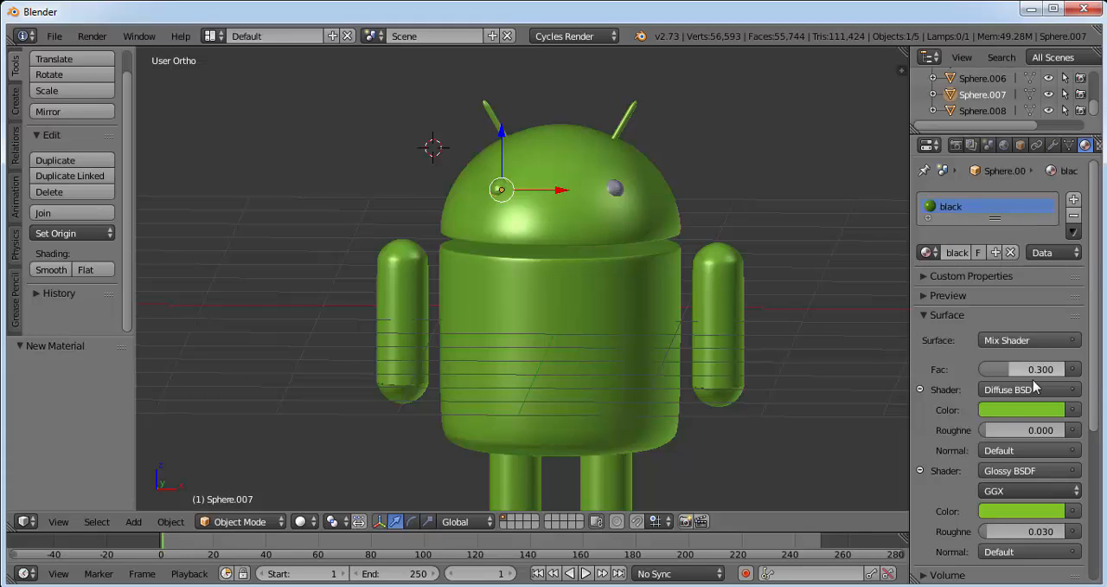
Set the Diffuse, Glossy and viewport colors of the eye's black material to pure black.
click(1039, 409)
drag(1053, 212, 1059, 427)
click(1042, 515)
drag(1096, 358, 1100, 500)
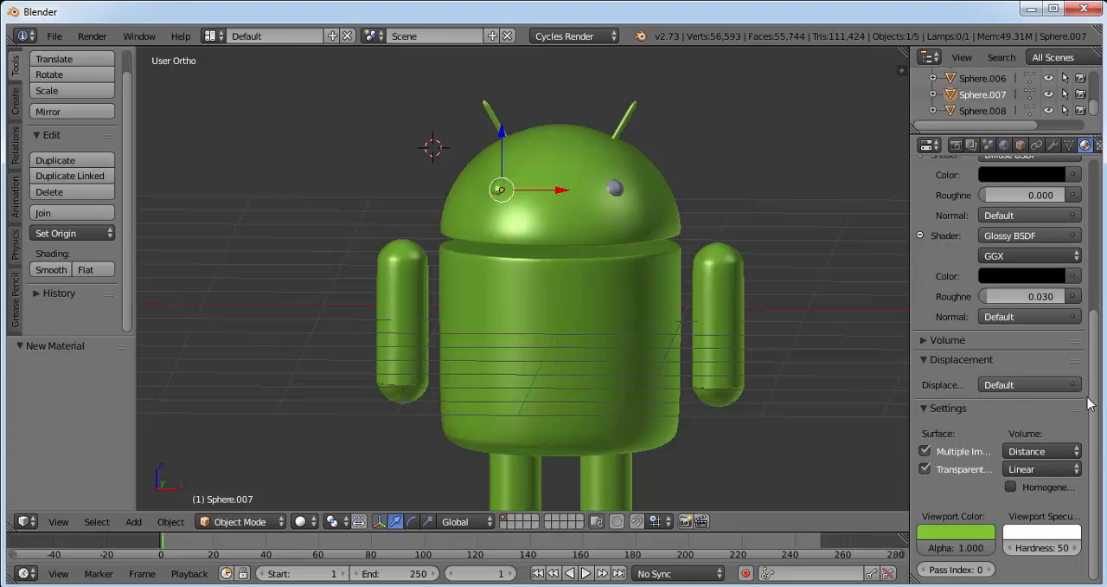
click(971, 532)
drag(982, 342, 975, 468)
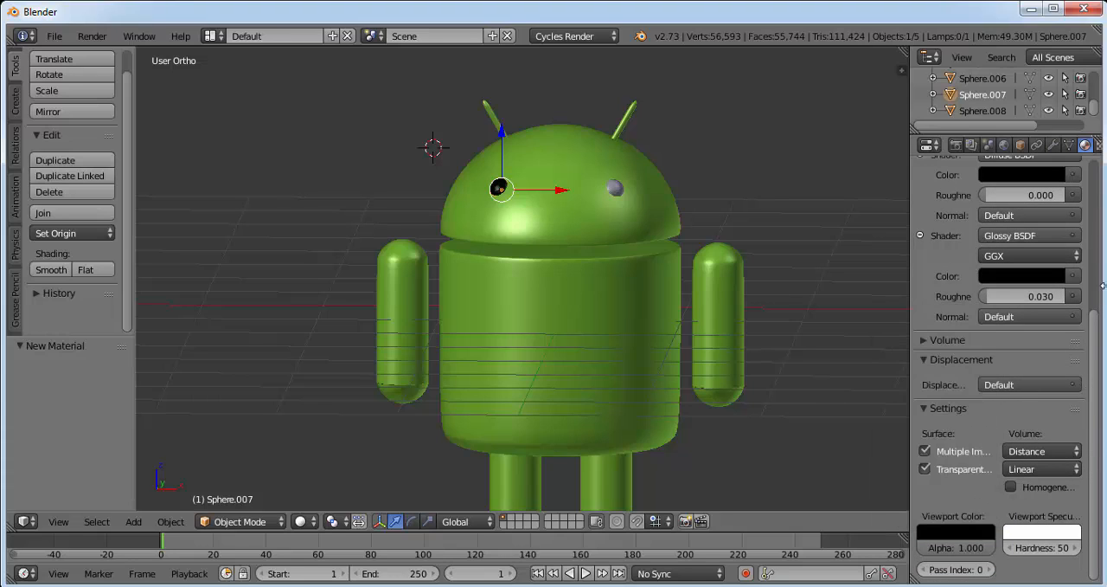
scroll(1097, 344, up, 10)
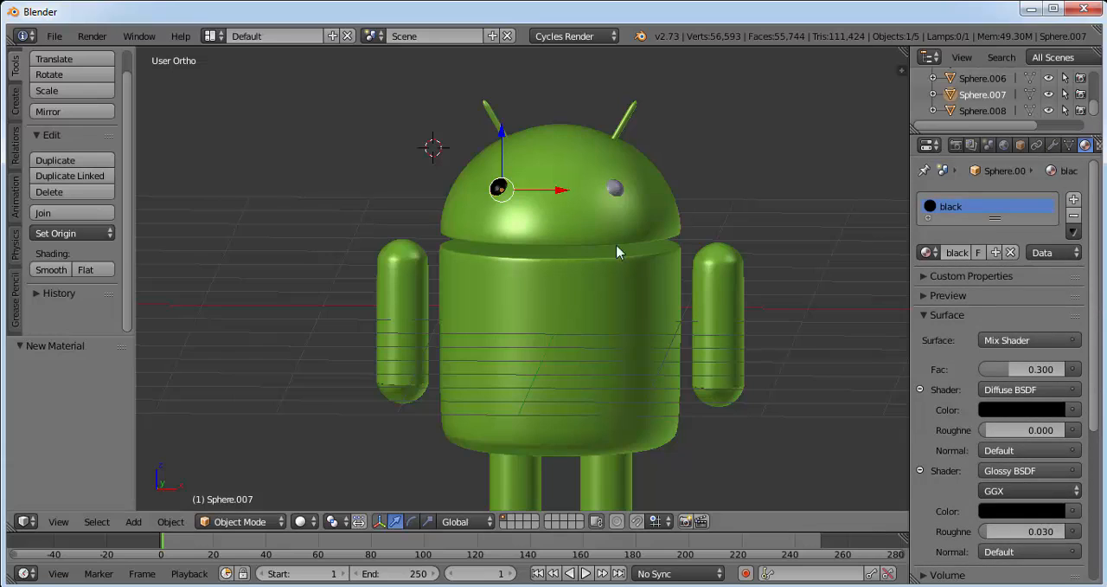
Add a material slot to the other eye and assign the existing black material to it.
right_click(614, 191)
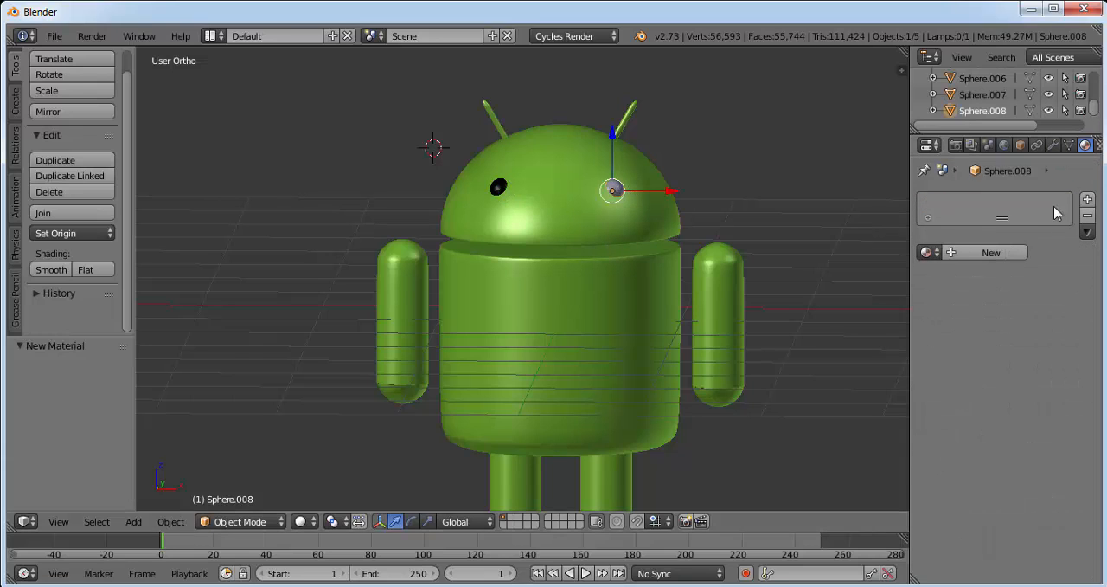
click(1087, 200)
click(927, 252)
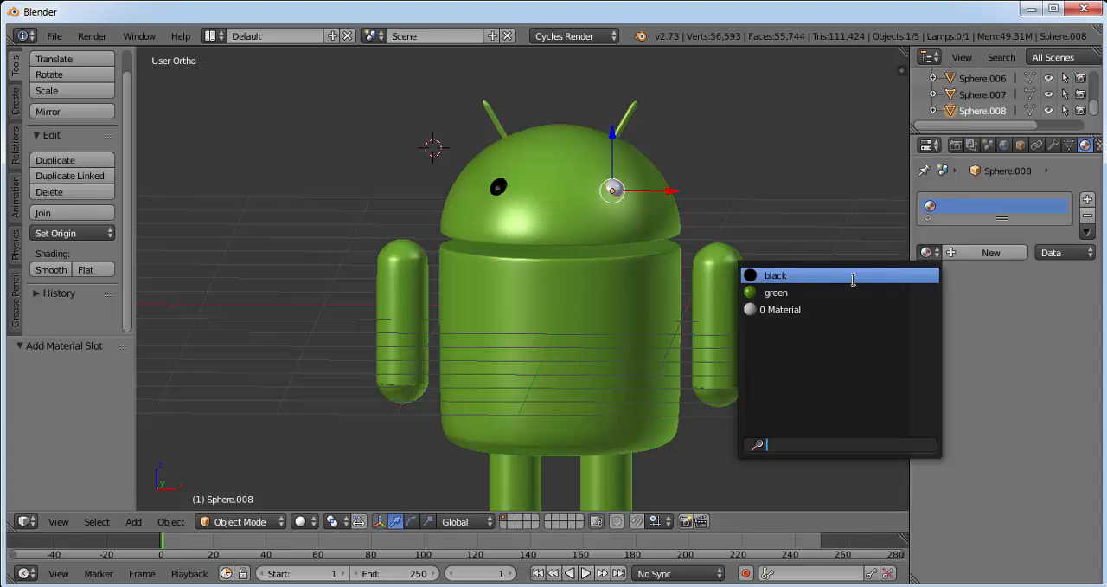
click(767, 277)
scroll(630, 273, down, 1)
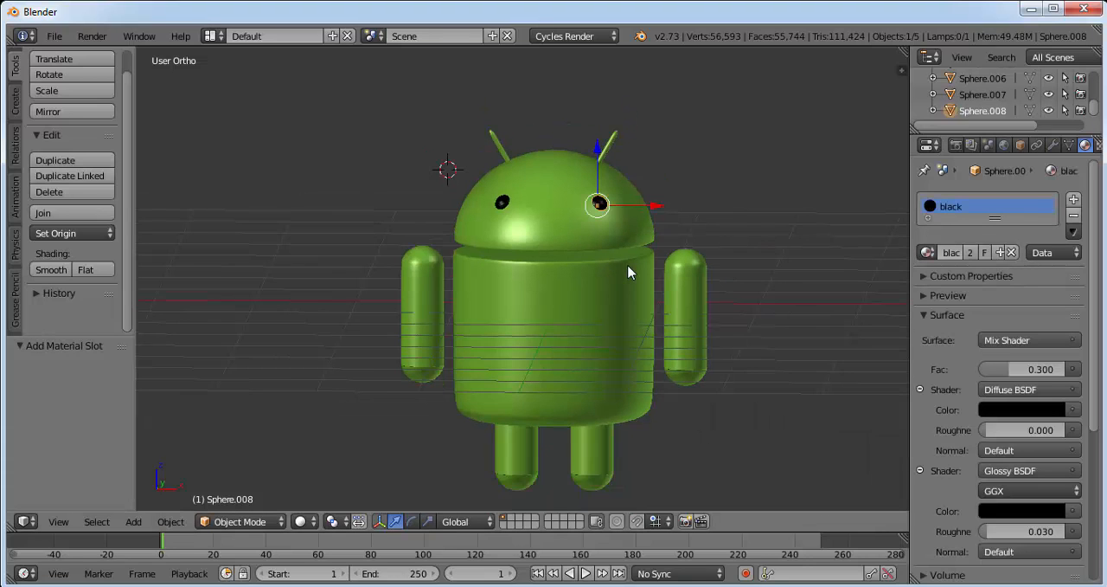
In front view, place the 3D cursor just below the robot's feet and add a plane there, at about Z -1.83.
middle_drag(752, 304, 742, 285)
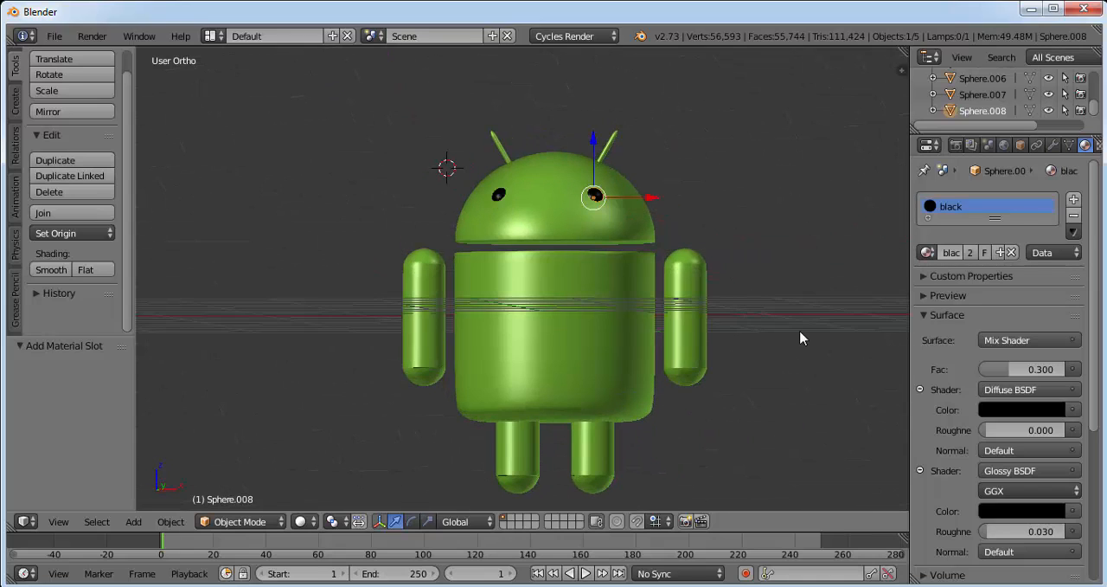
scroll(741, 250, down, 1)
middle_drag(746, 250, 744, 274)
middle_drag(547, 465, 575, 470)
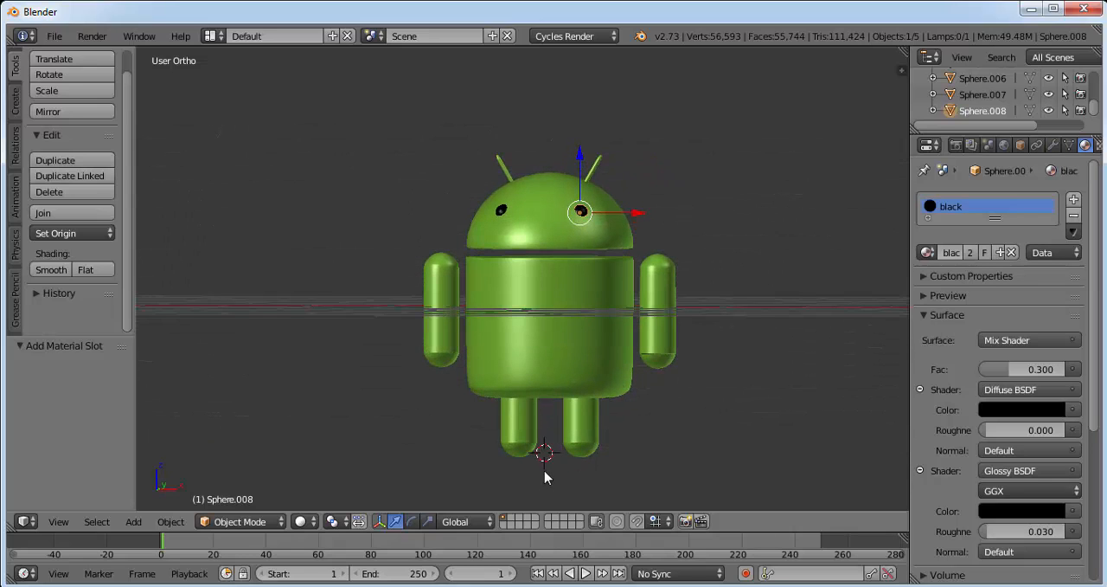
click(58, 521)
click(164, 415)
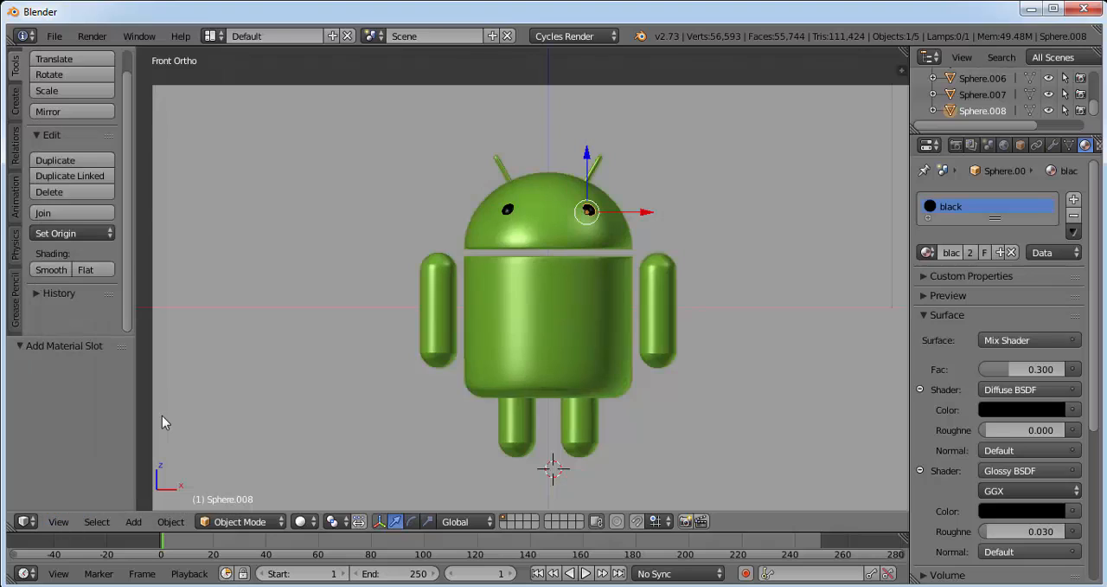
click(545, 462)
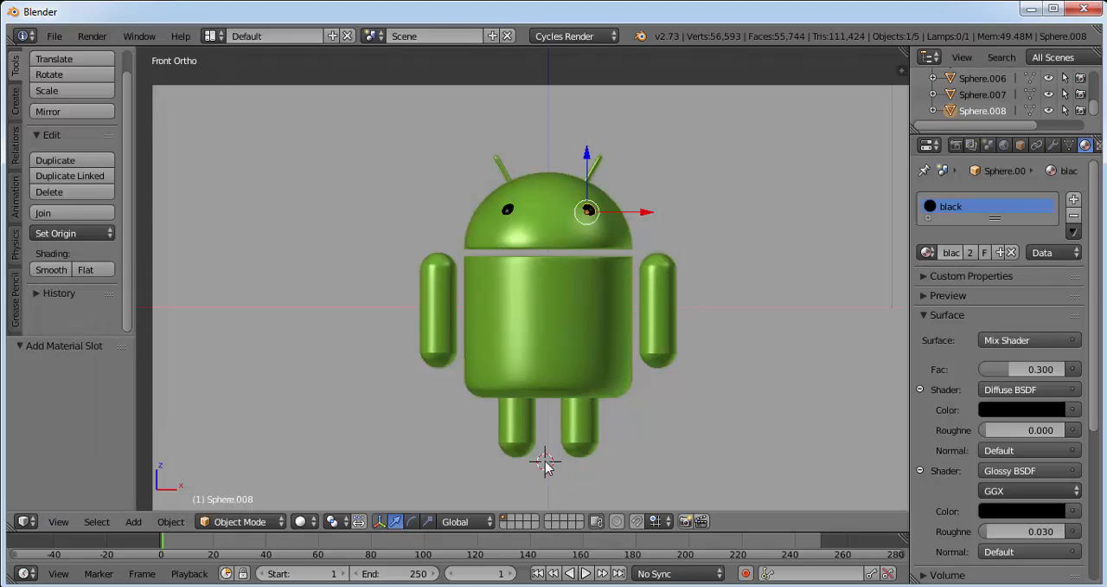
click(135, 522)
mouse_move(182, 506)
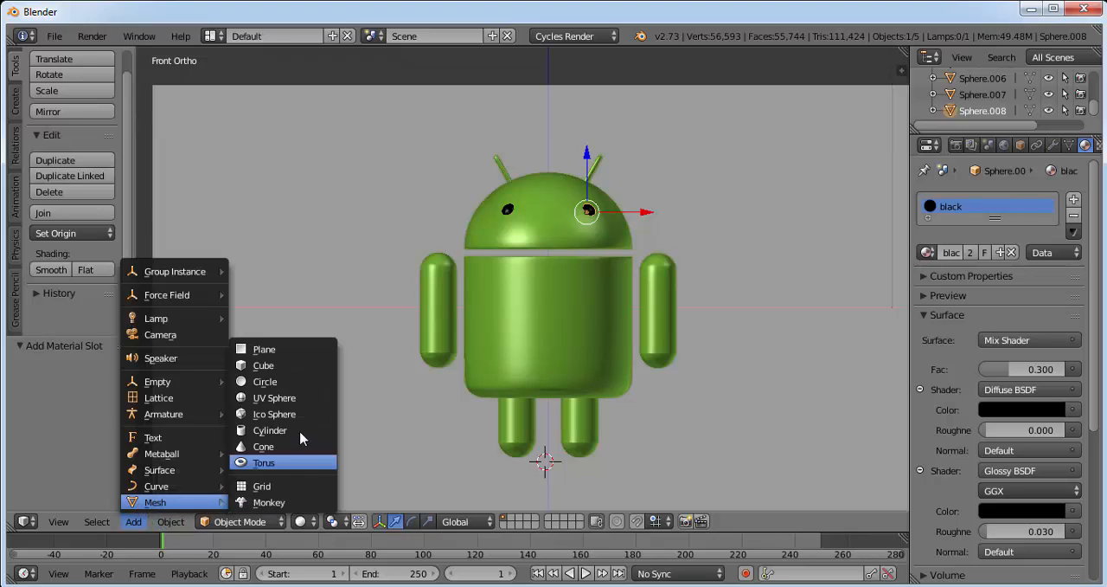
click(251, 349)
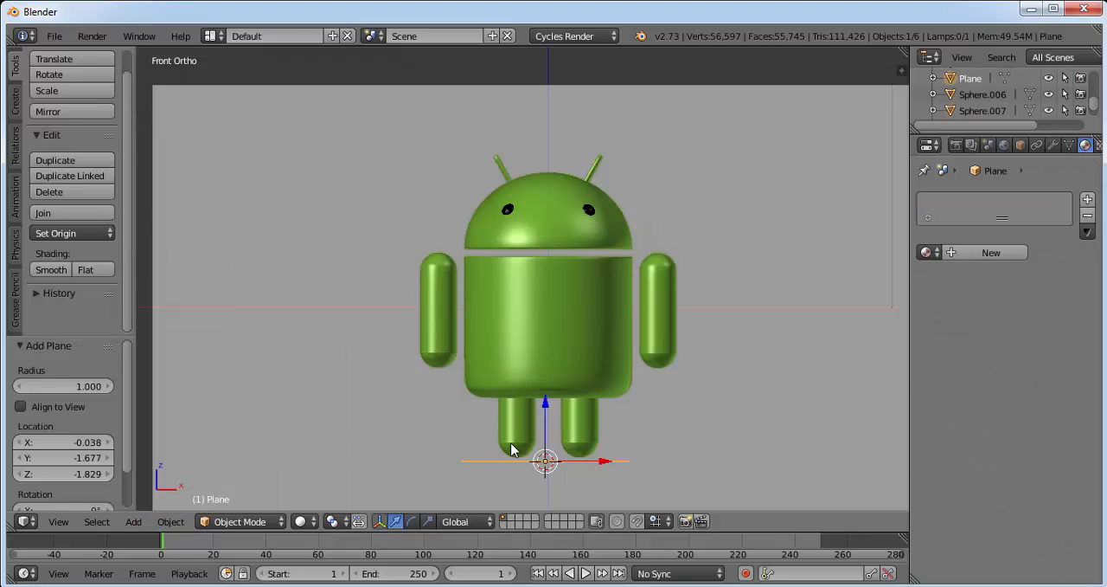
Scale the floor plane by 10 and raise it about 0.019 along Z toward the robot's feet.
key(s)
key(5)
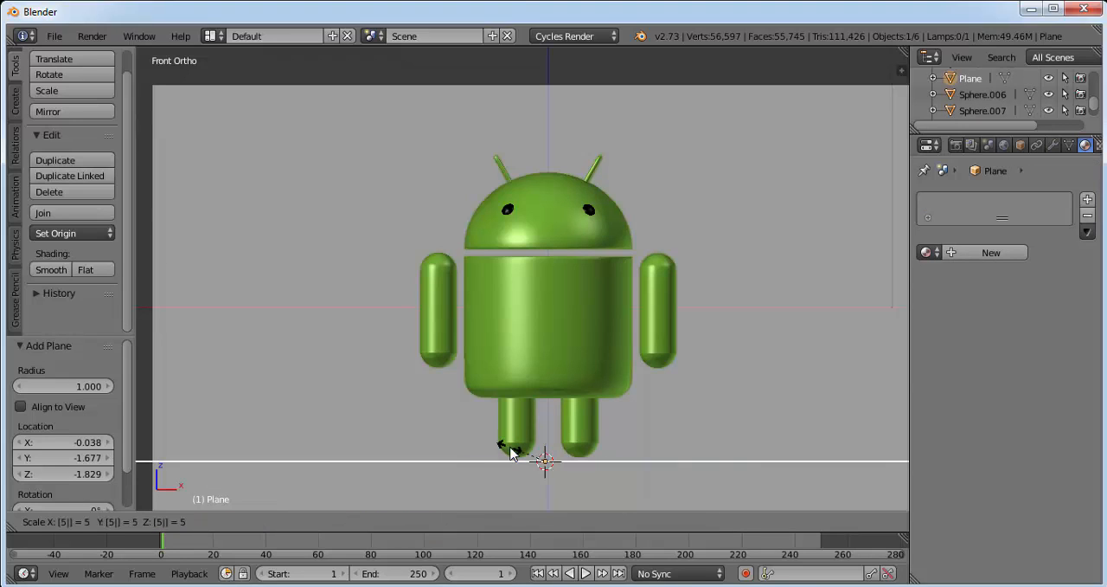
key(0)
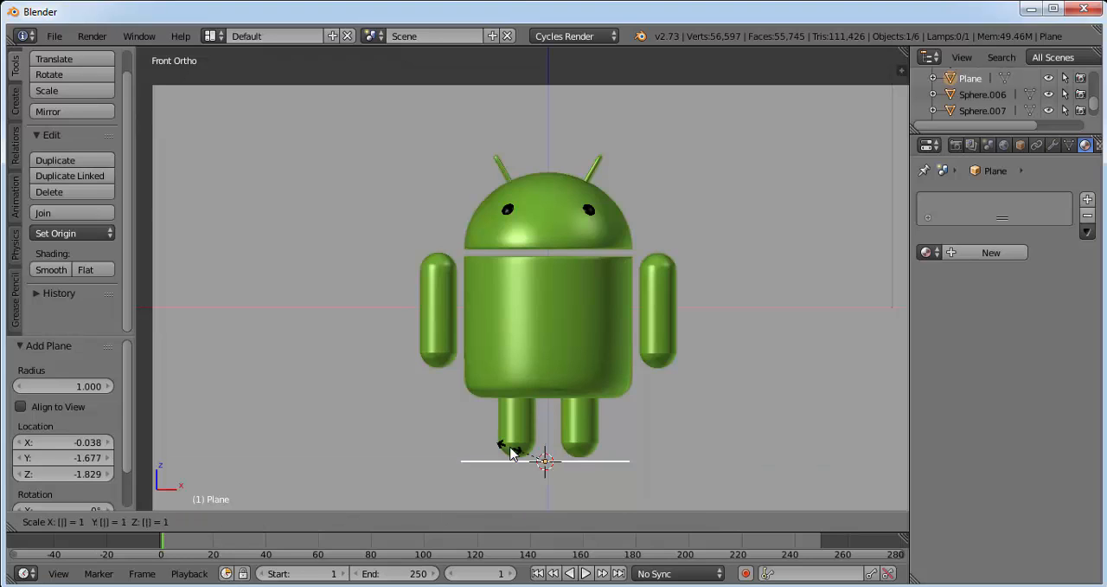
key(Return)
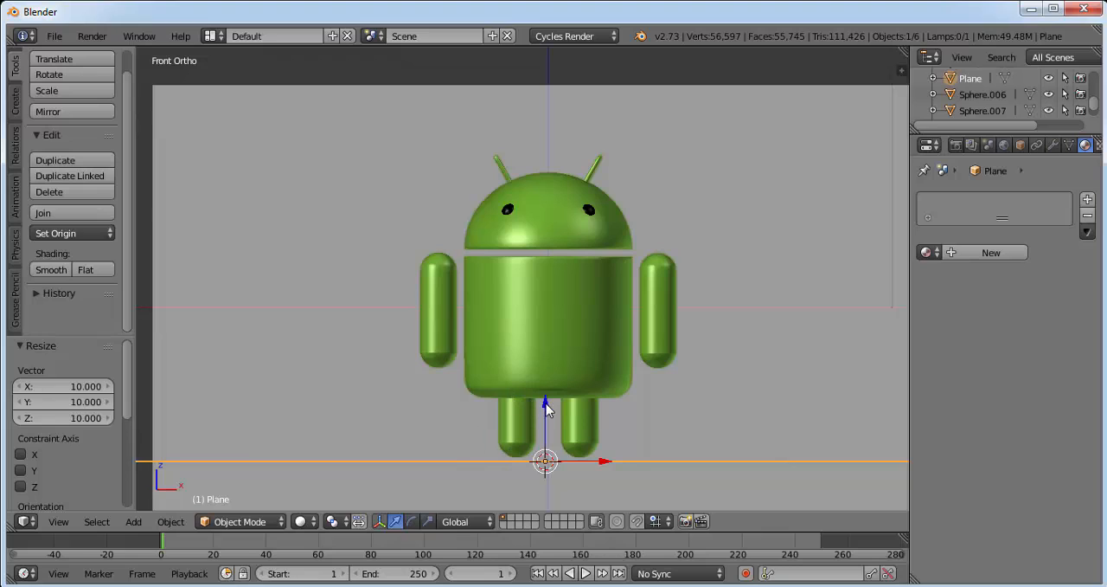
drag(547, 404, 547, 401)
Give the floor plane a new Diffuse material colored pink, about R 0.929, G 0.387, B 0.985.
middle_drag(592, 298, 579, 317)
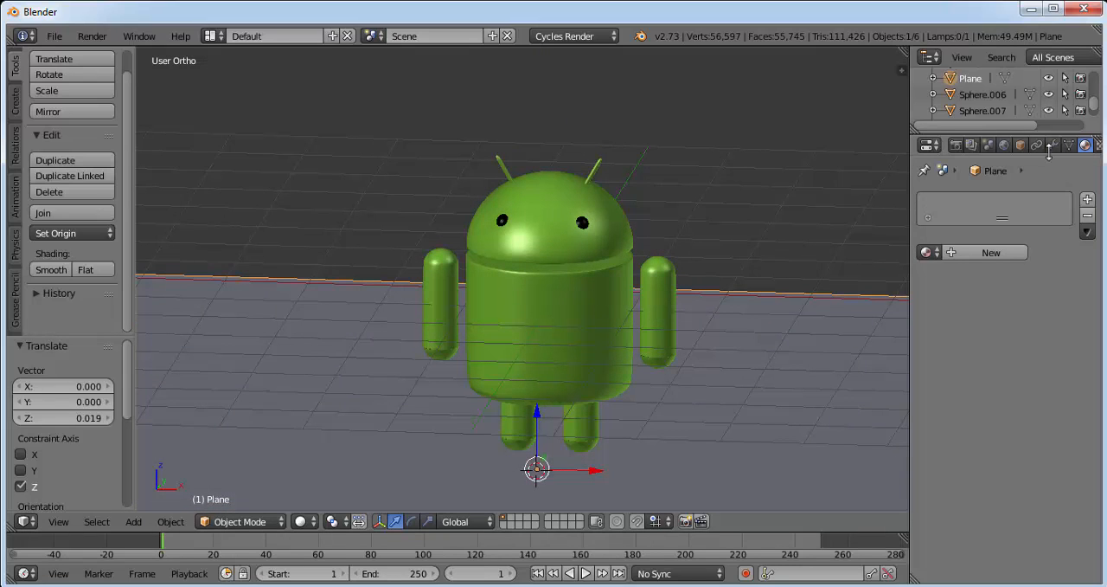
click(991, 251)
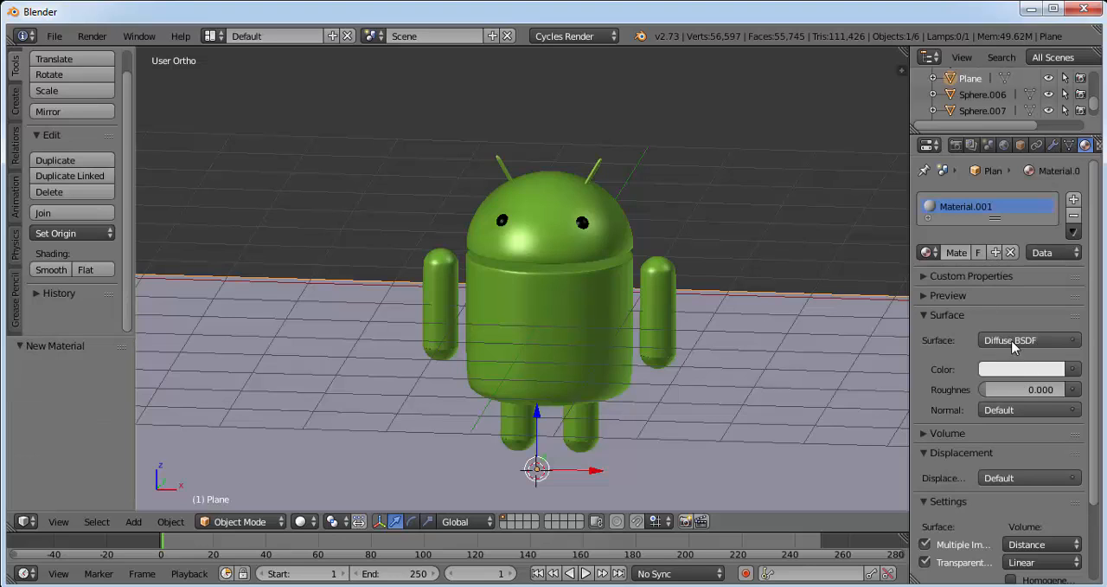
click(1029, 370)
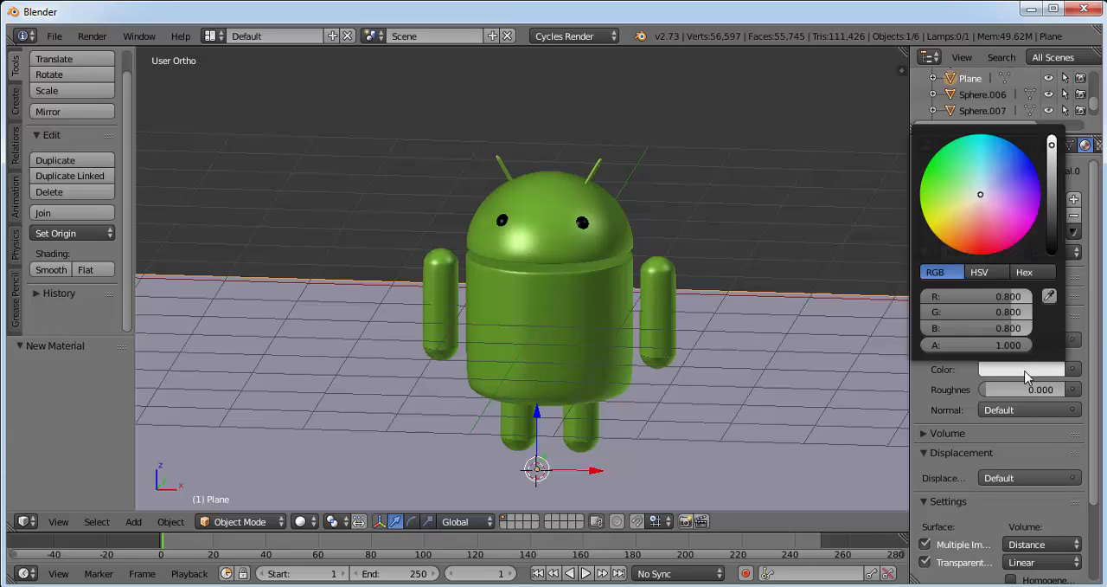
mouse_move(980, 199)
mouse_down()
mouse_move(998, 211)
mouse_move(1046, 185)
mouse_up()
drag(1053, 145, 1052, 136)
drag(987, 202, 999, 203)
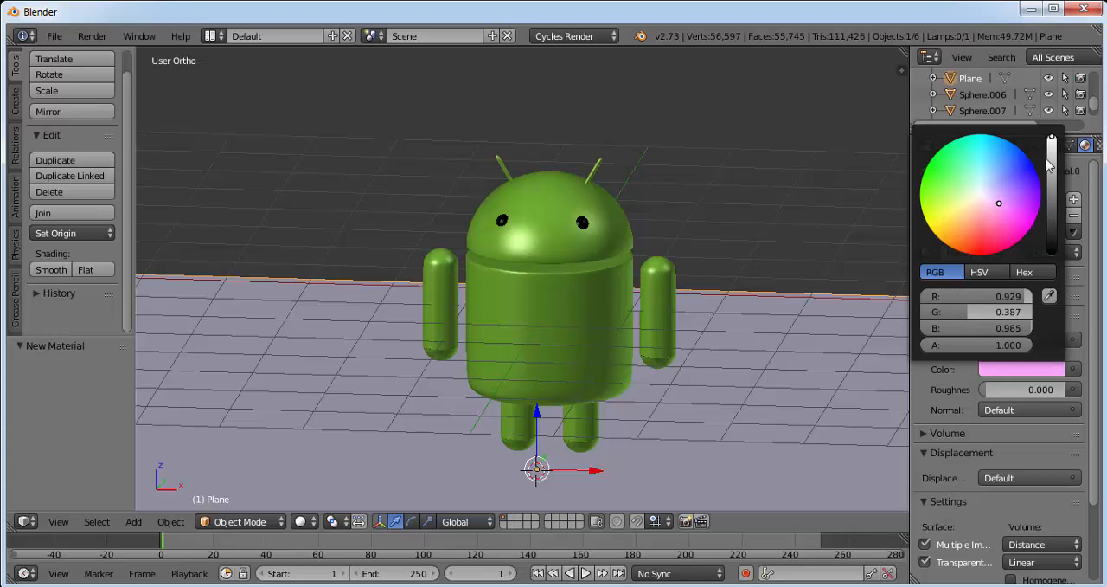
scroll(1081, 372, down, 3)
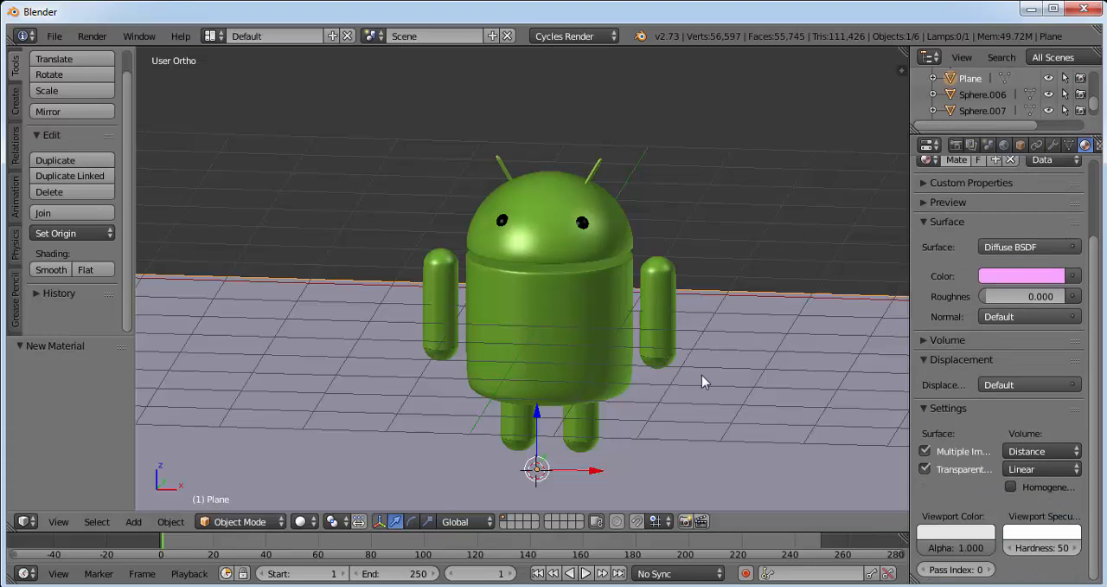
Add a second plane at the 3D cursor beside the camera and rotate it 45° in the current view.
scroll(853, 159, down, 4)
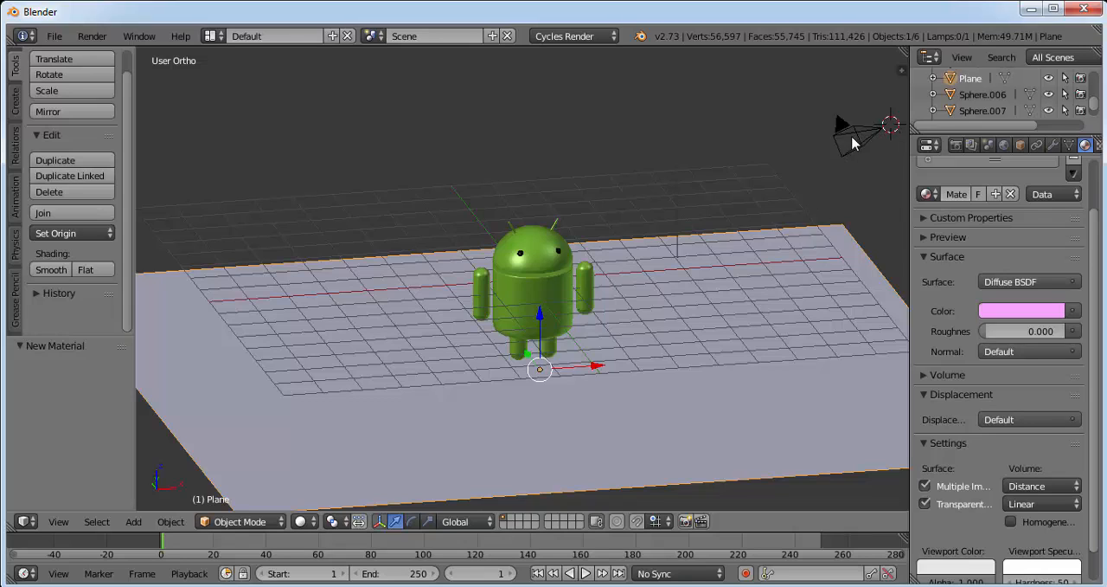
click(133, 521)
mouse_move(163, 504)
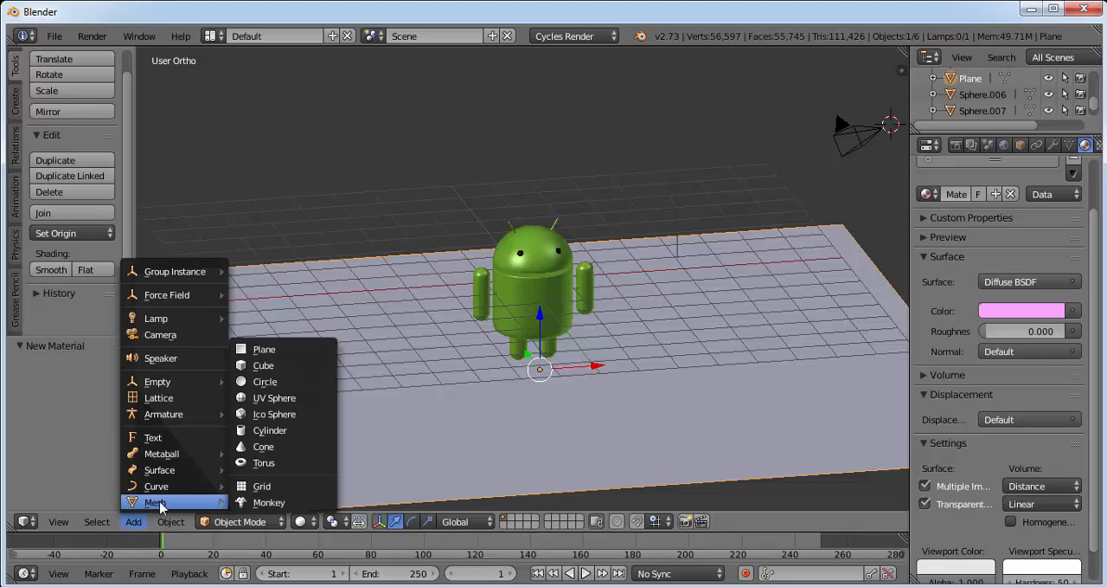
click(268, 358)
text(r)
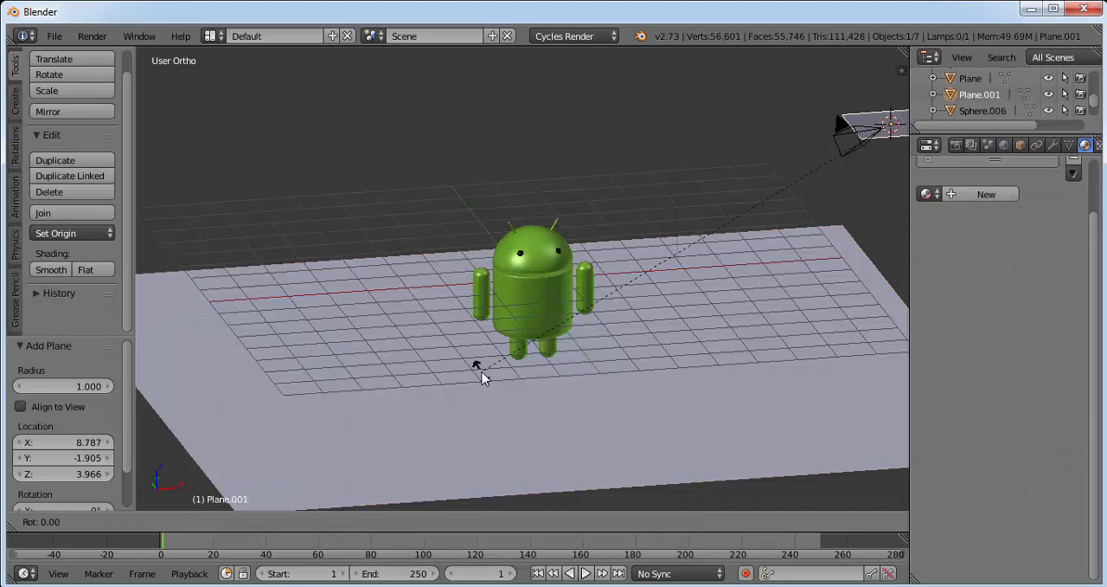
text(45)
key(Return)
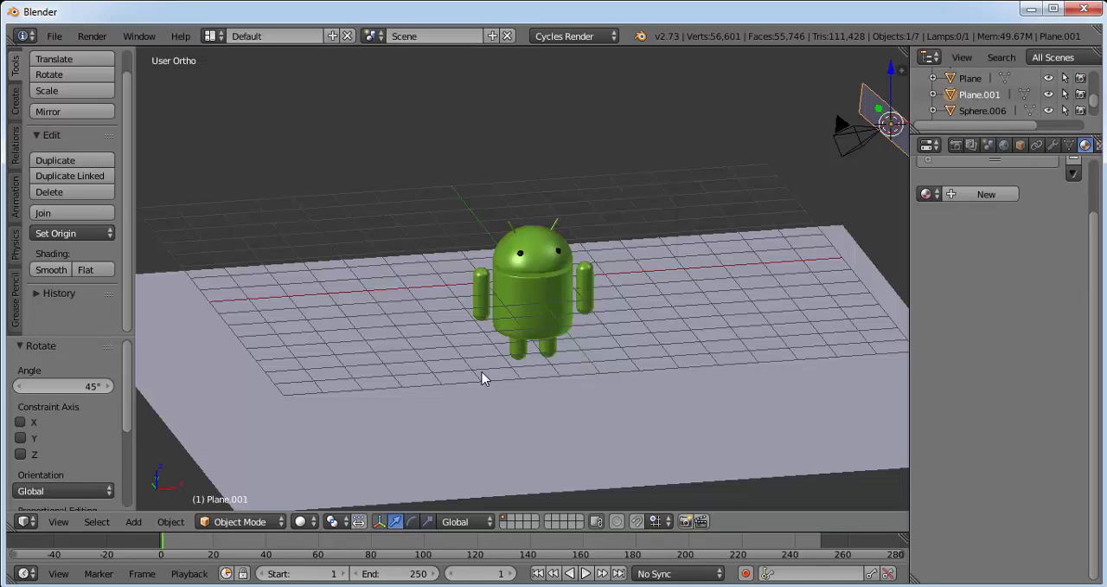
Rotate the plane beside the camera a further 15° and scale it by 5.
text(r)
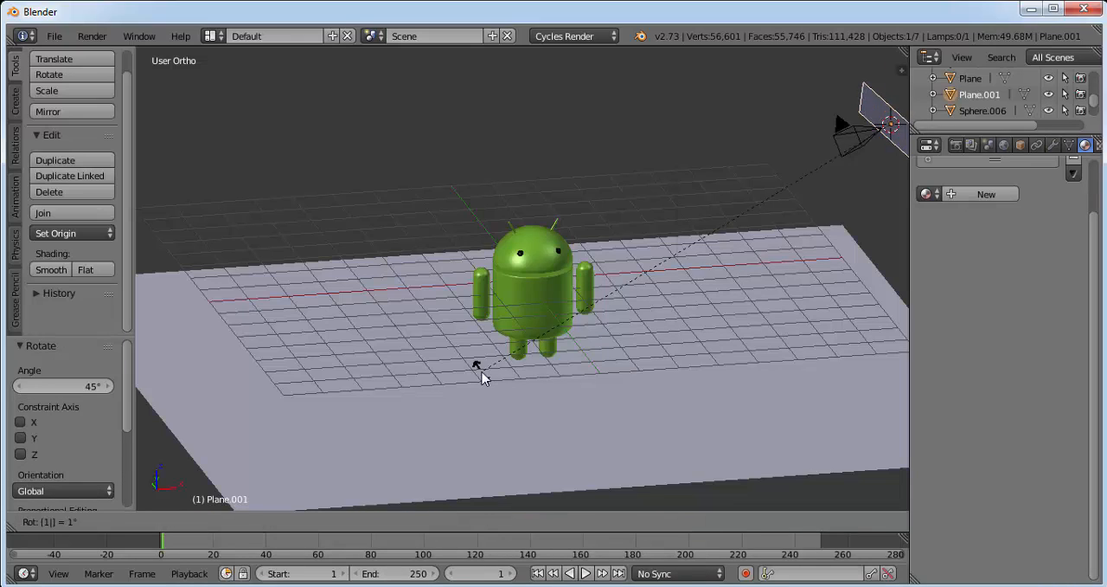
text(10)
key(BackSpace)
text(5)
key(Return)
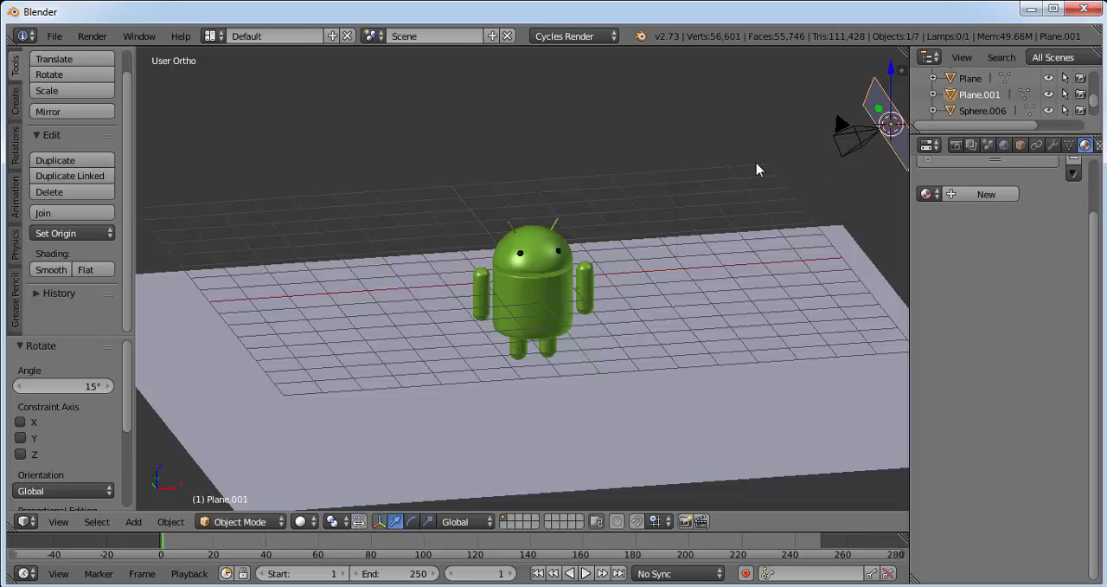
text(s5)
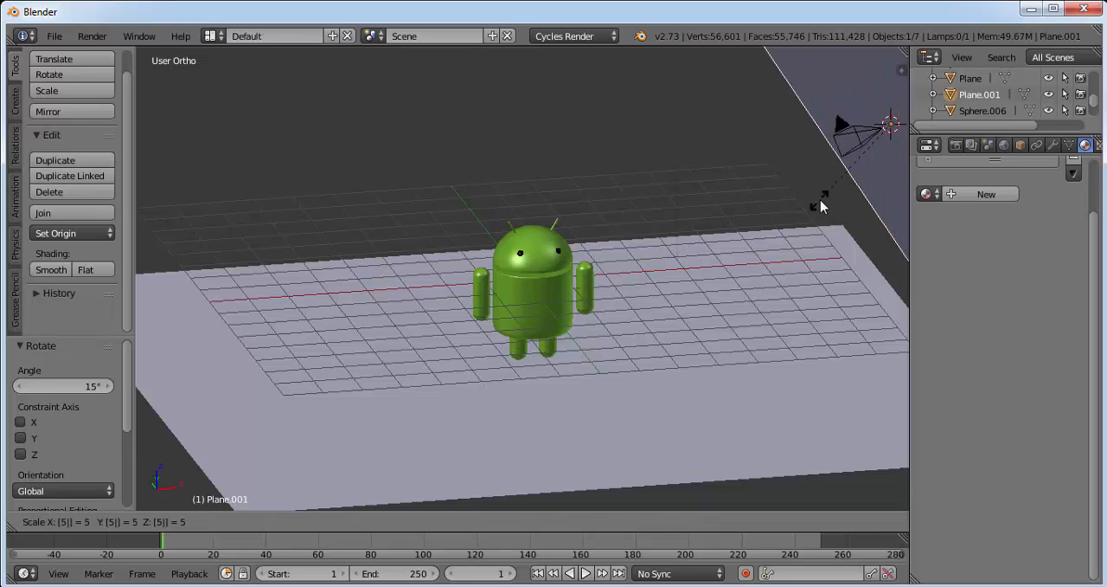
key(Return)
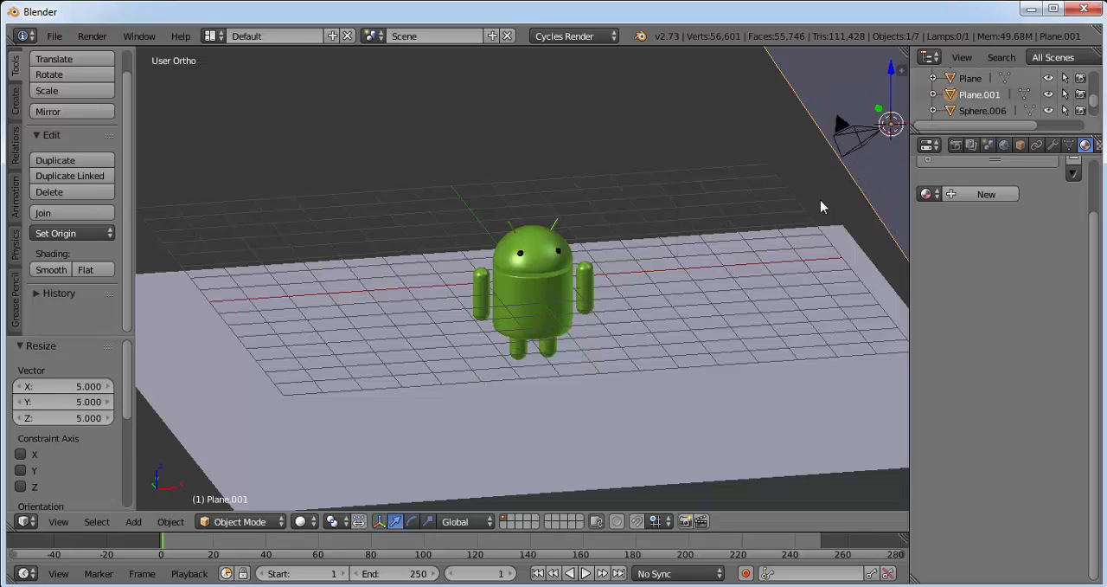
Give the plane beside the camera a new Emission material with strength 10.
click(976, 195)
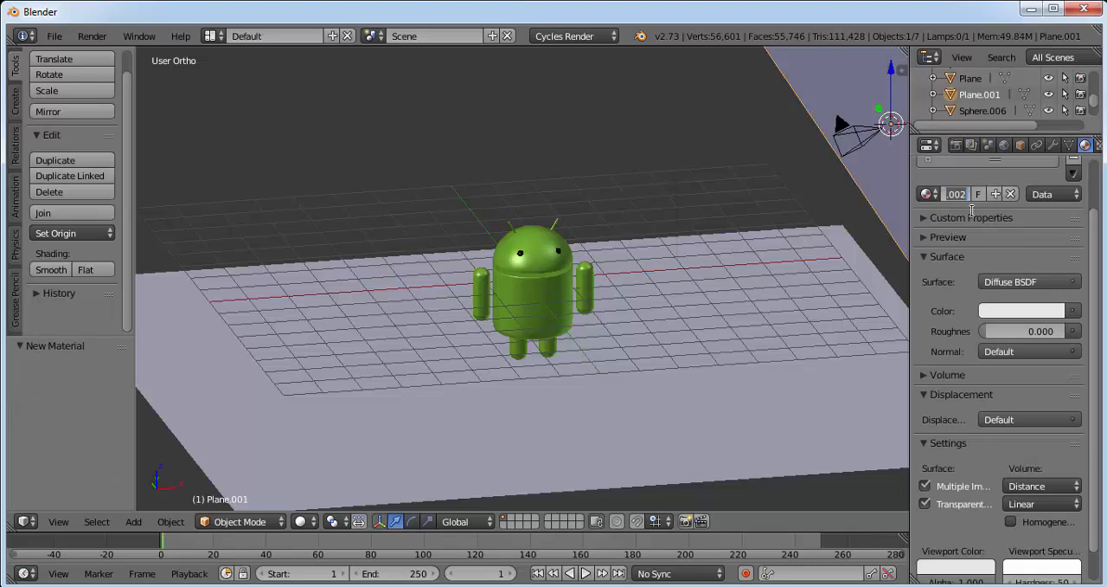
click(1037, 283)
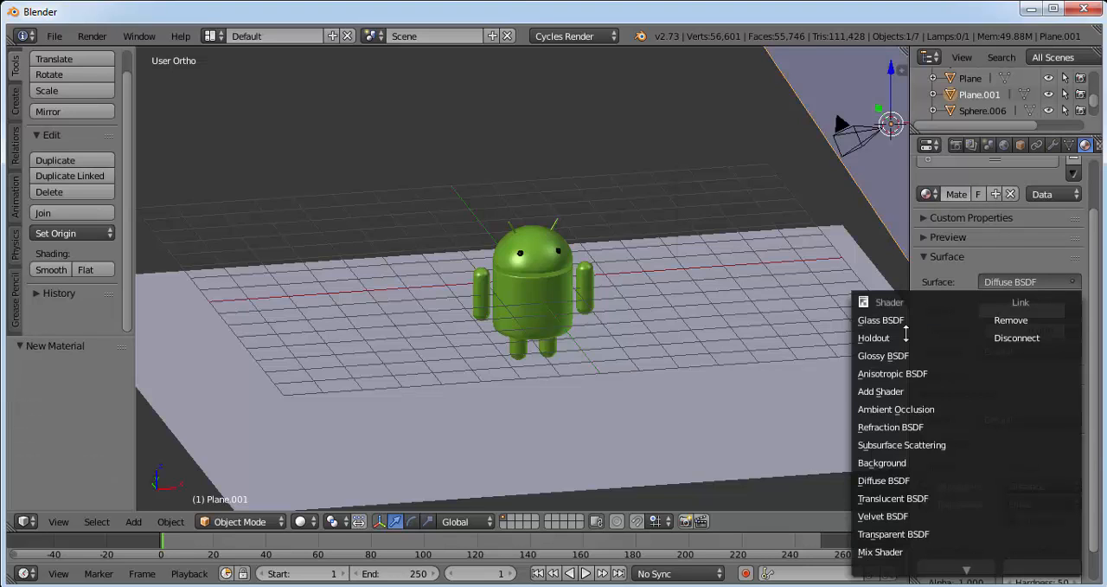
mouse_move(959, 572)
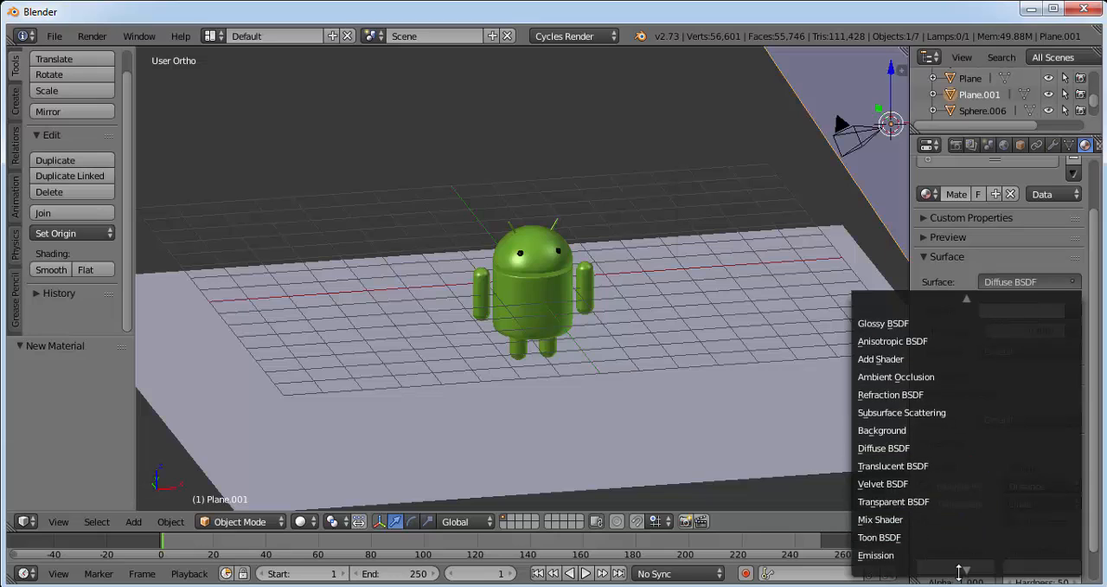
click(876, 508)
click(1021, 332)
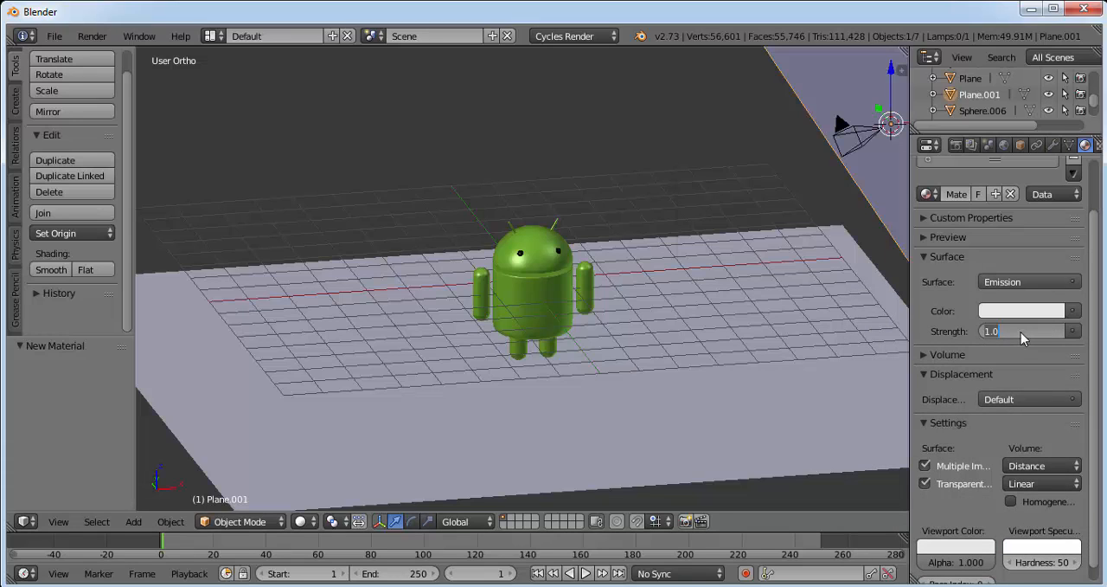
text(10)
key(Return)
Bring up the render settings and inspect the scene through the camera view.
click(955, 146)
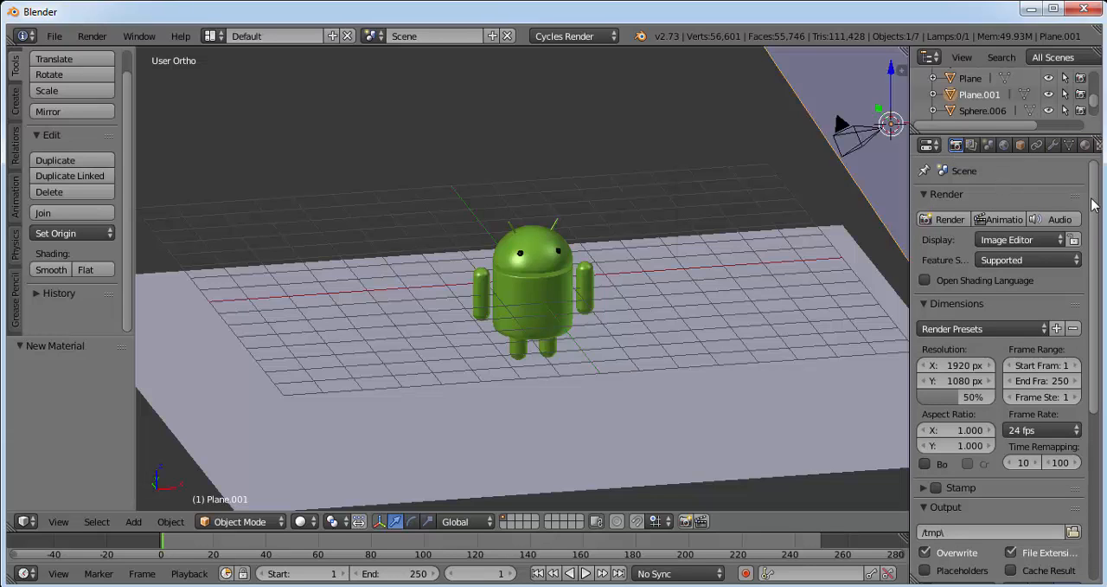
scroll(1099, 225, down, 1)
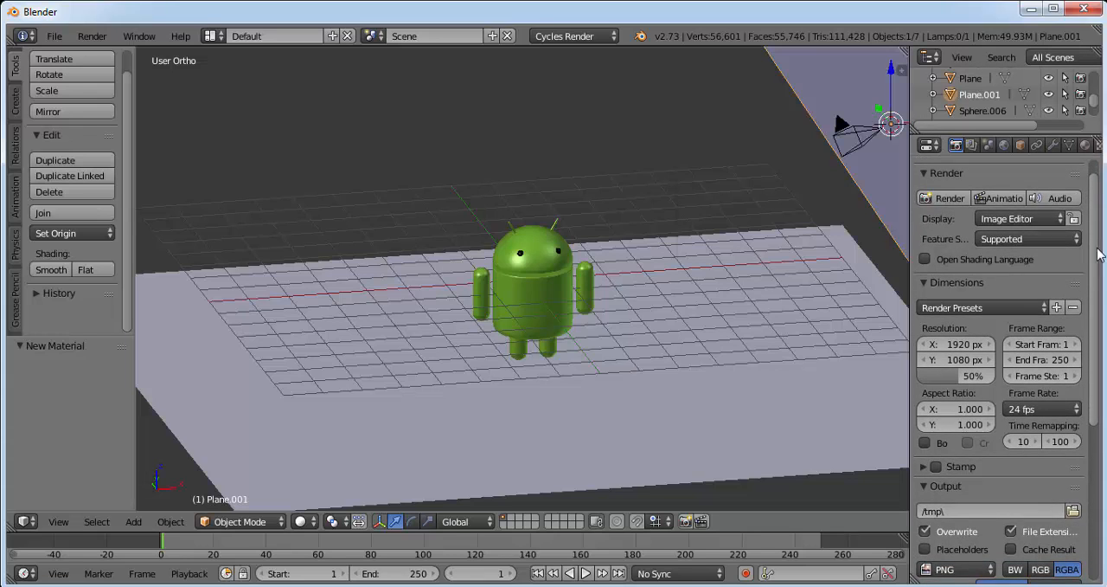
drag(1096, 240, 1094, 195)
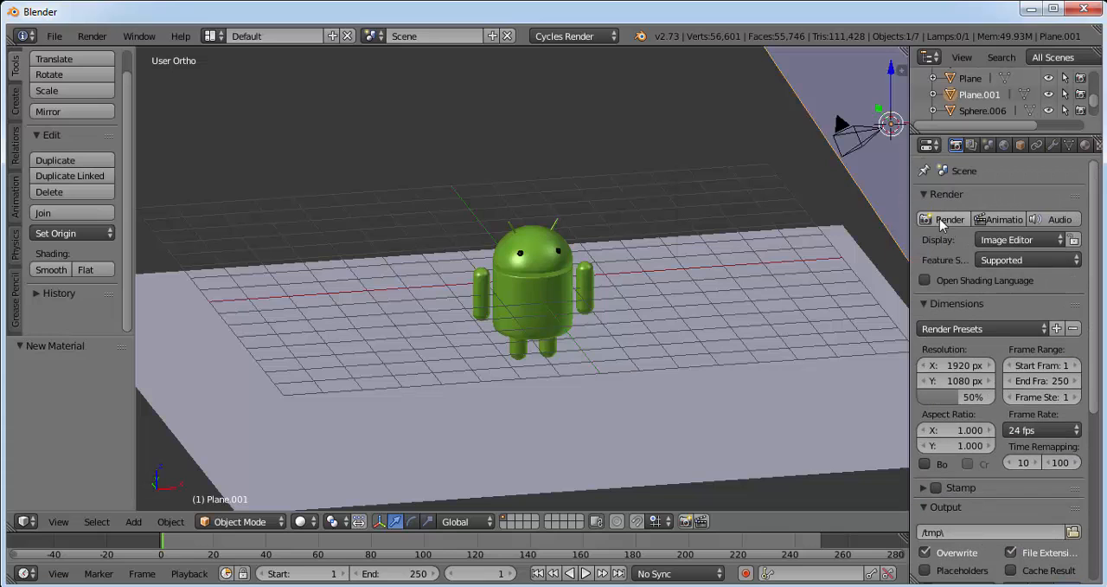
click(58, 521)
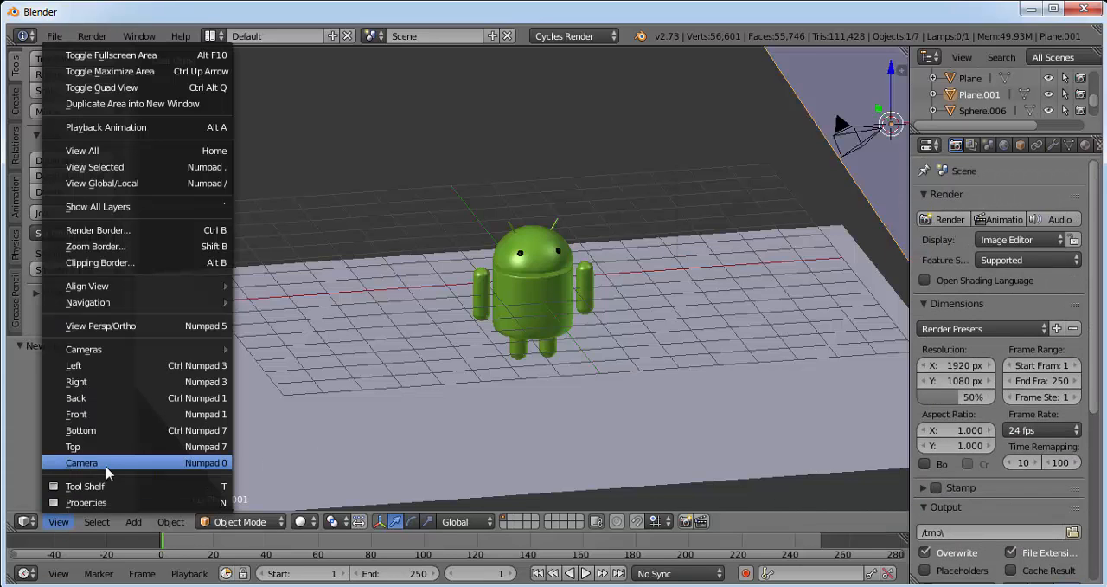
click(96, 466)
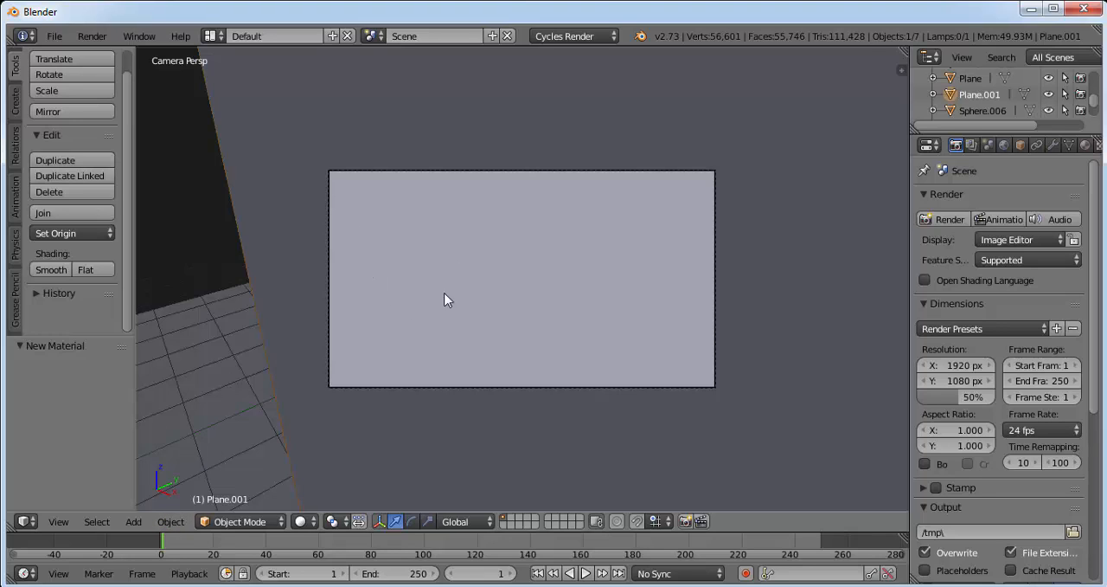
In the front view, move the emission plane about 1.725 along X, clear of the camera, and return to the camera view.
click(68, 521)
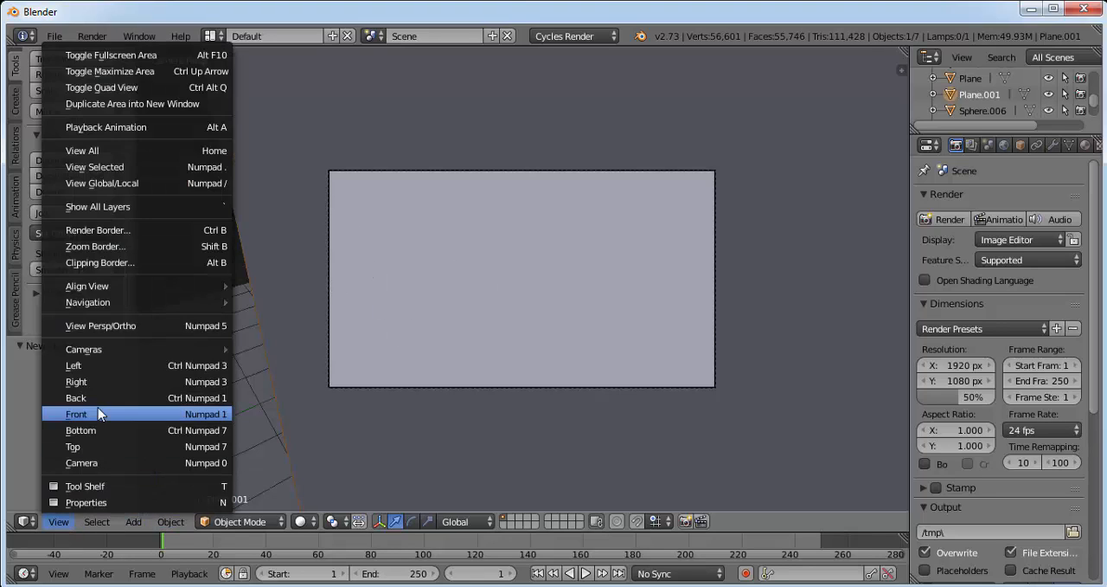
click(98, 407)
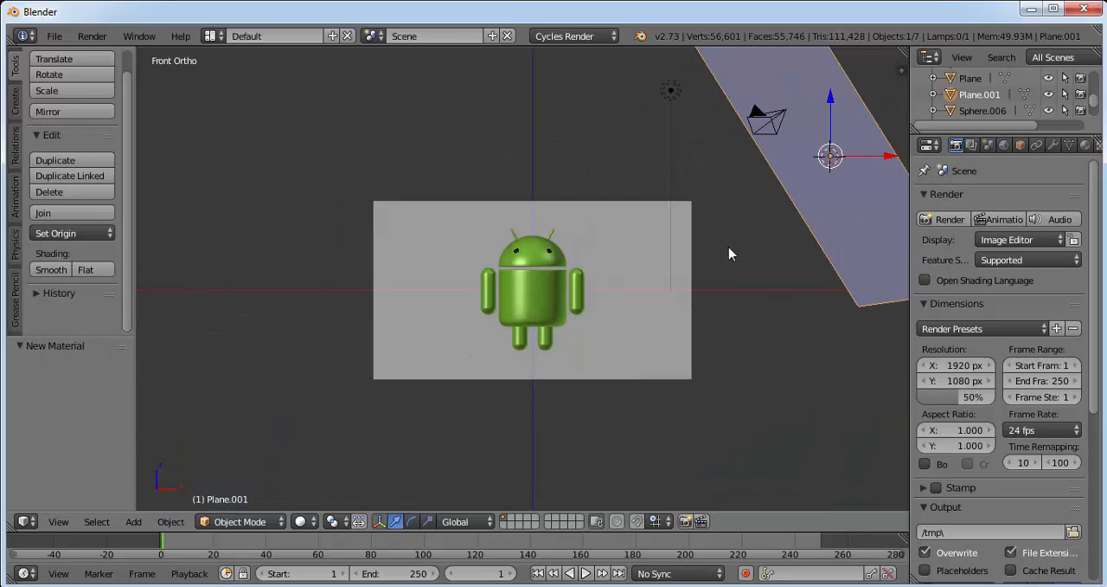
drag(895, 161, 182, 161)
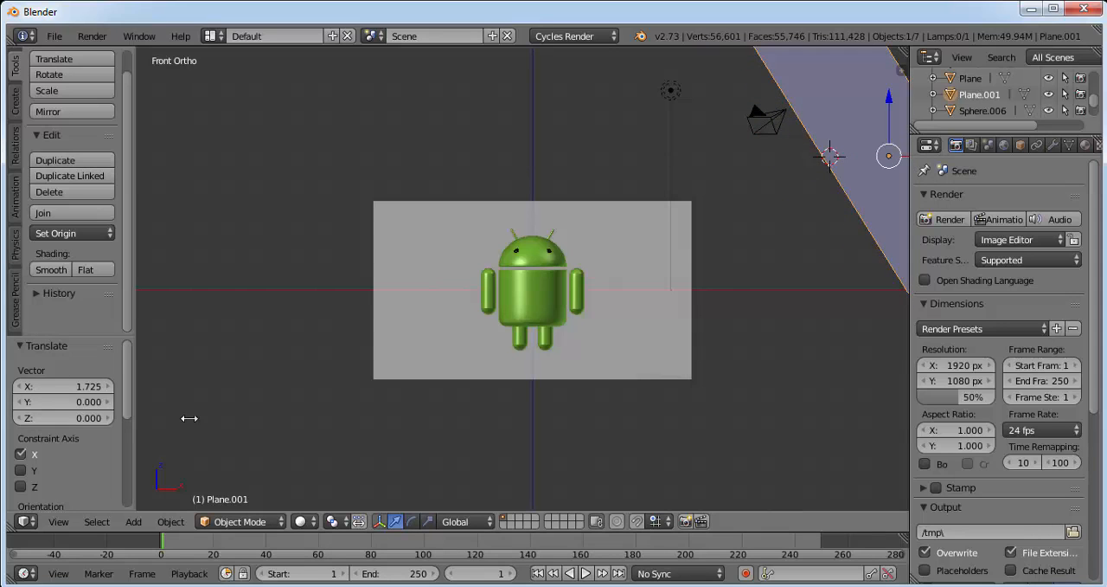
click(58, 522)
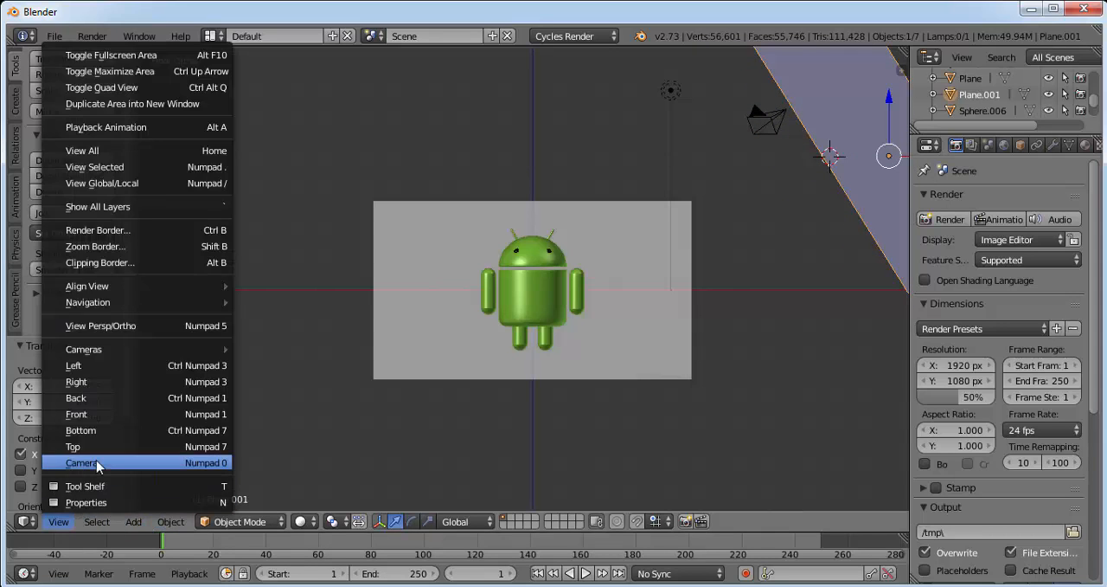
click(76, 461)
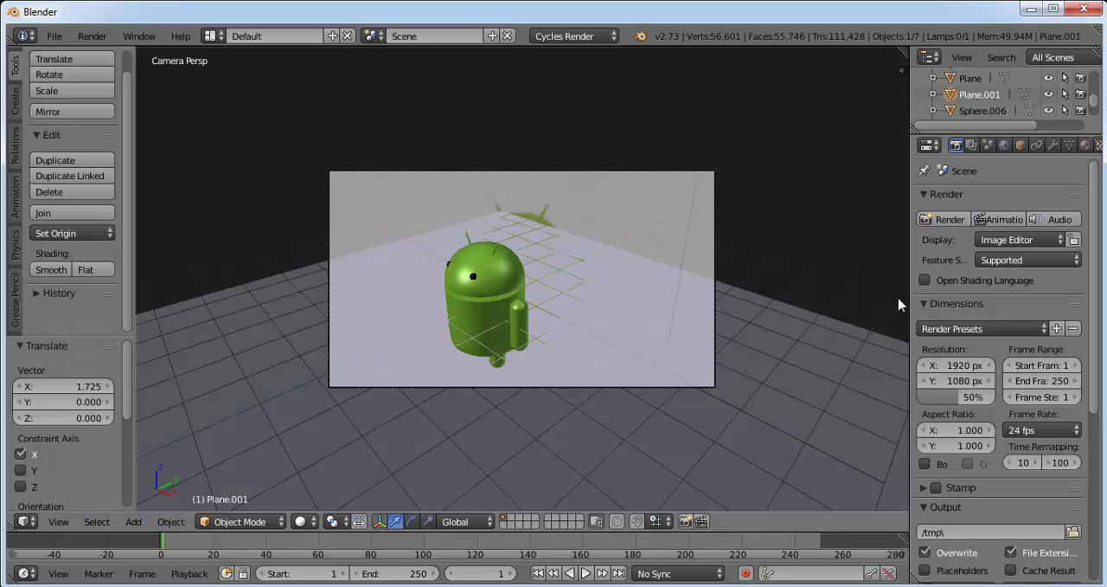
Lock the camera to the view and reposition it to frame the whole robot from a slightly angled front viewpoint.
key(n)
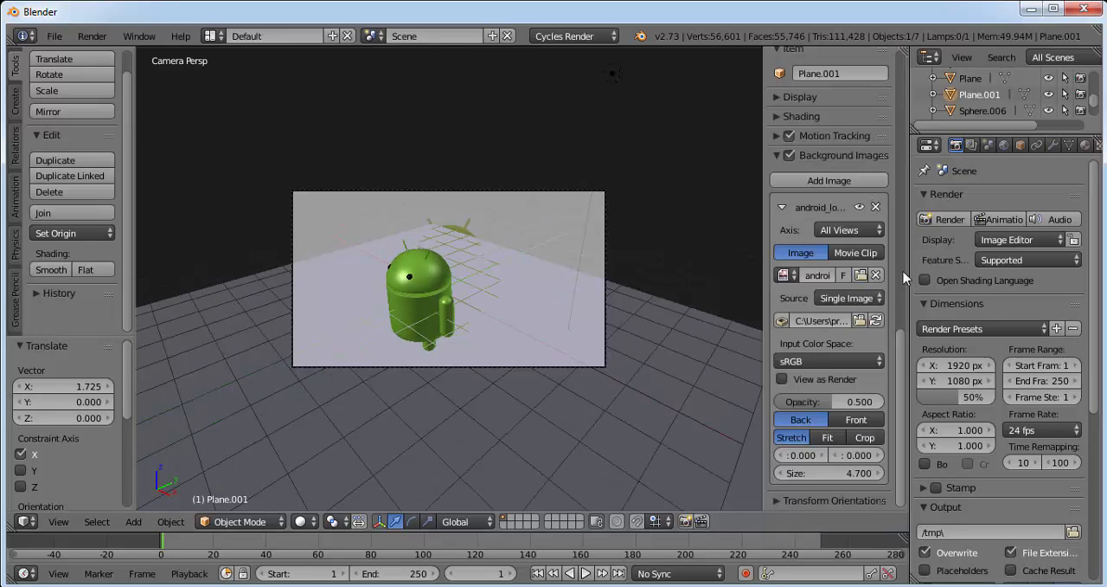
scroll(838, 277, up, 12)
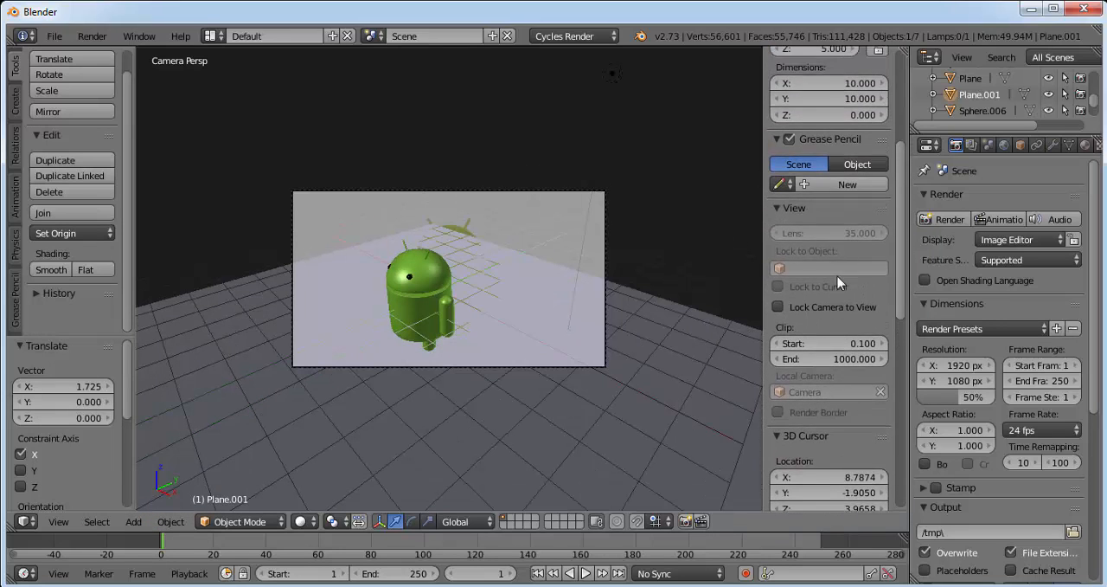
click(778, 308)
key(n)
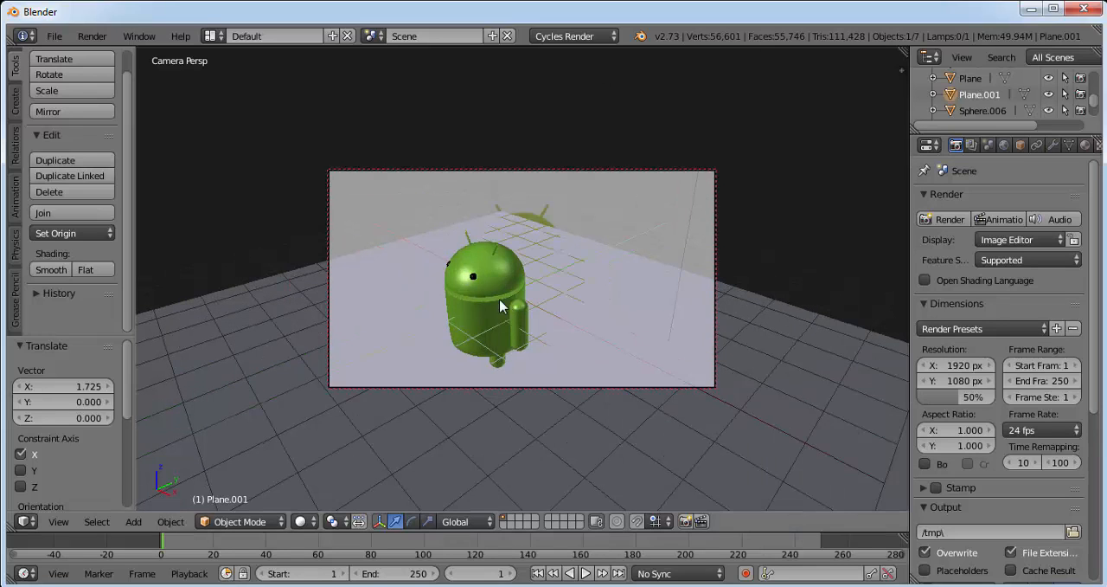
middle_drag(459, 288, 611, 275)
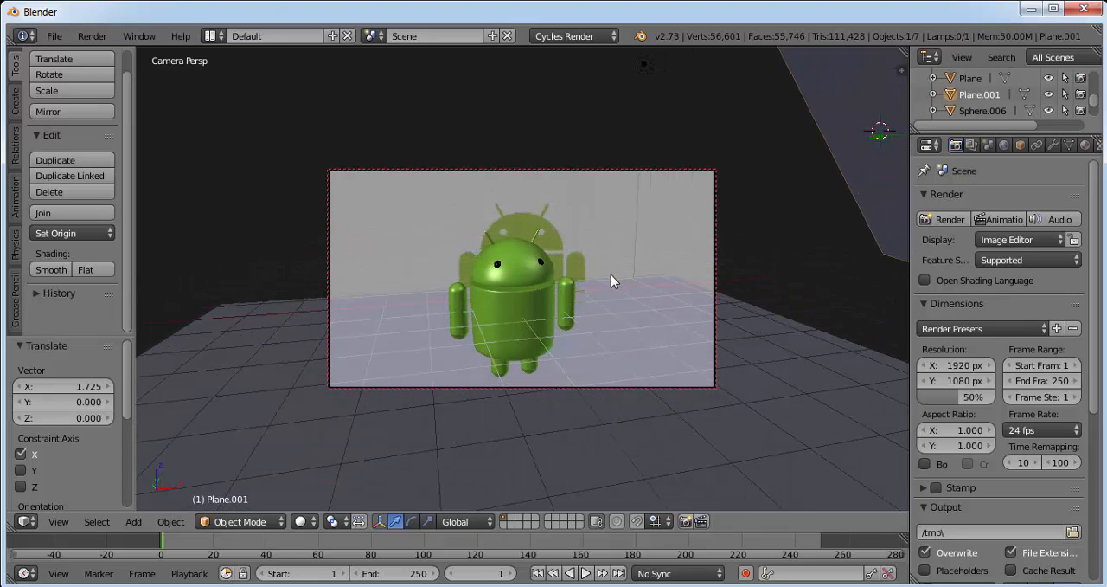
middle_drag(560, 306, 565, 264)
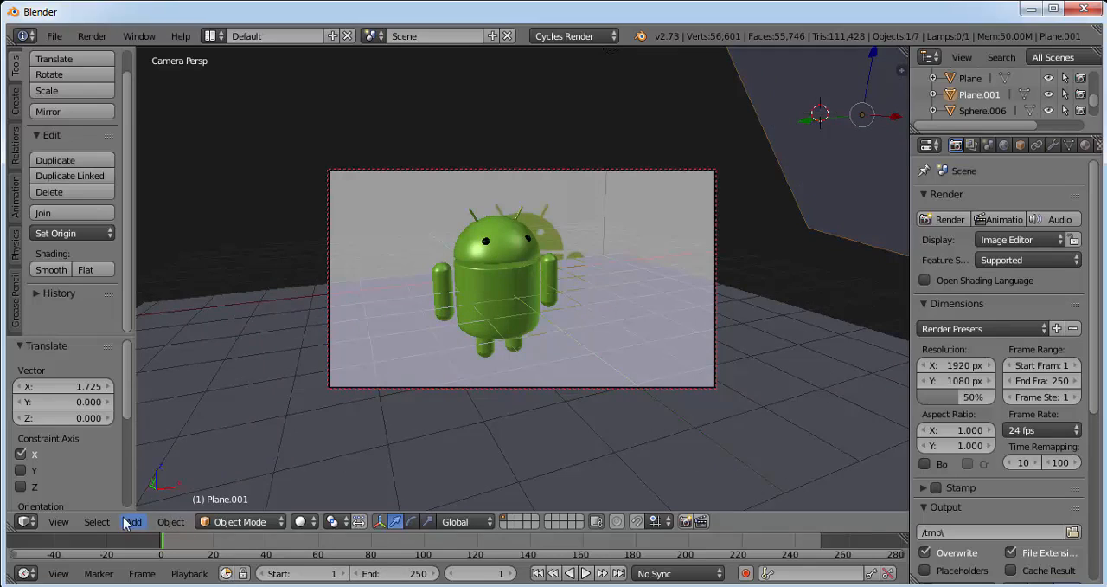
Check the camera and emission plane placement from the front, and render a test image from the camera view.
click(58, 521)
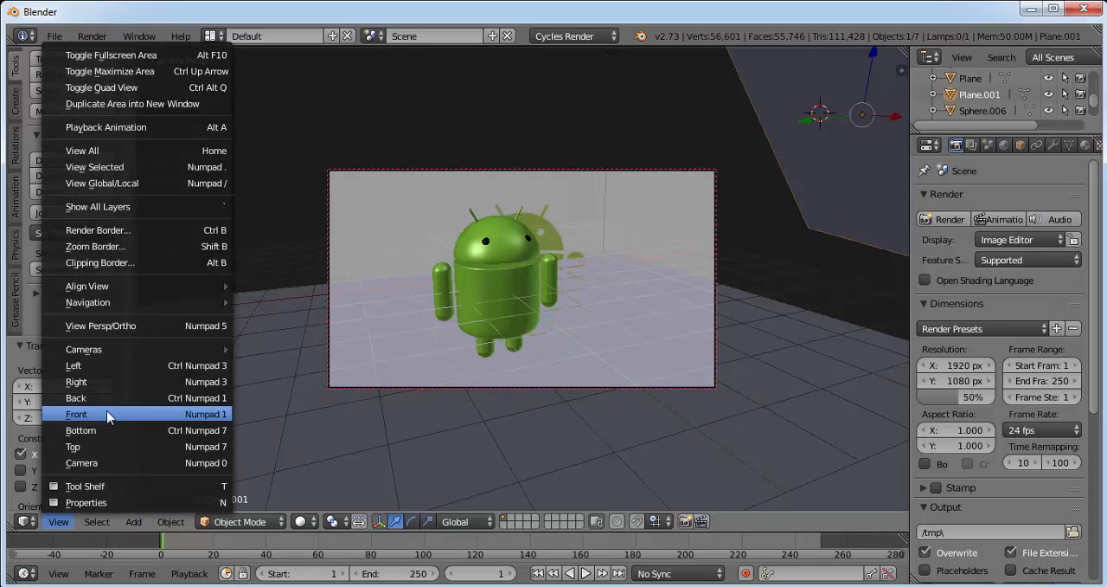
click(103, 419)
scroll(722, 230, down, 3)
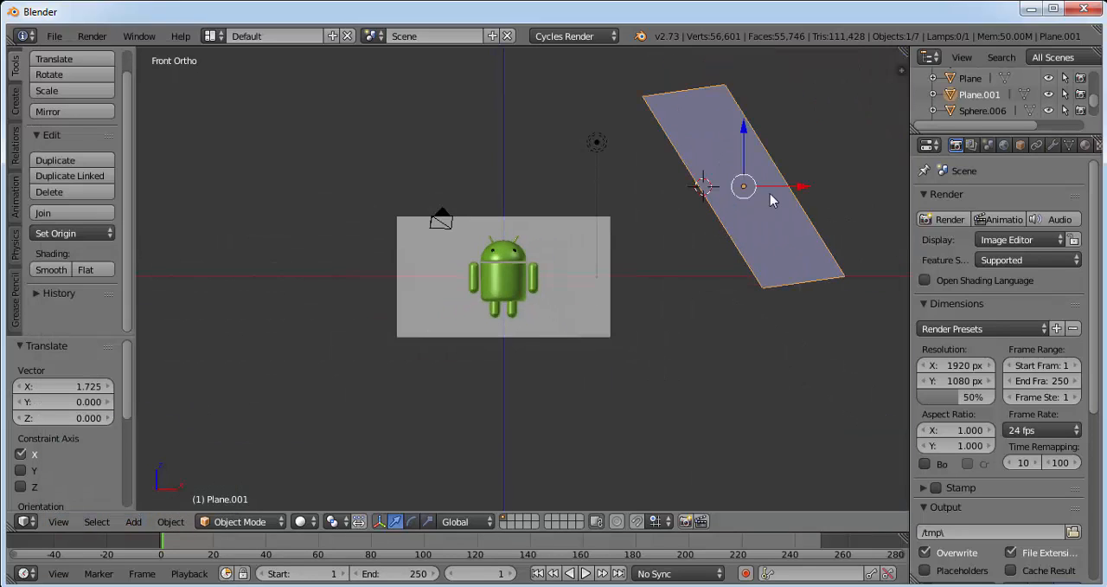
click(58, 522)
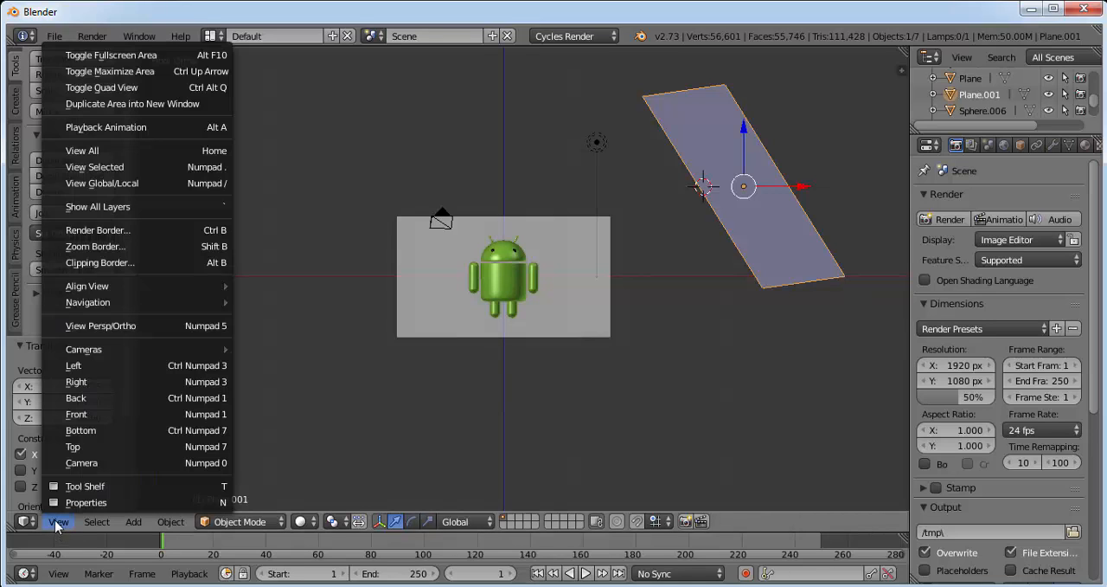
click(104, 460)
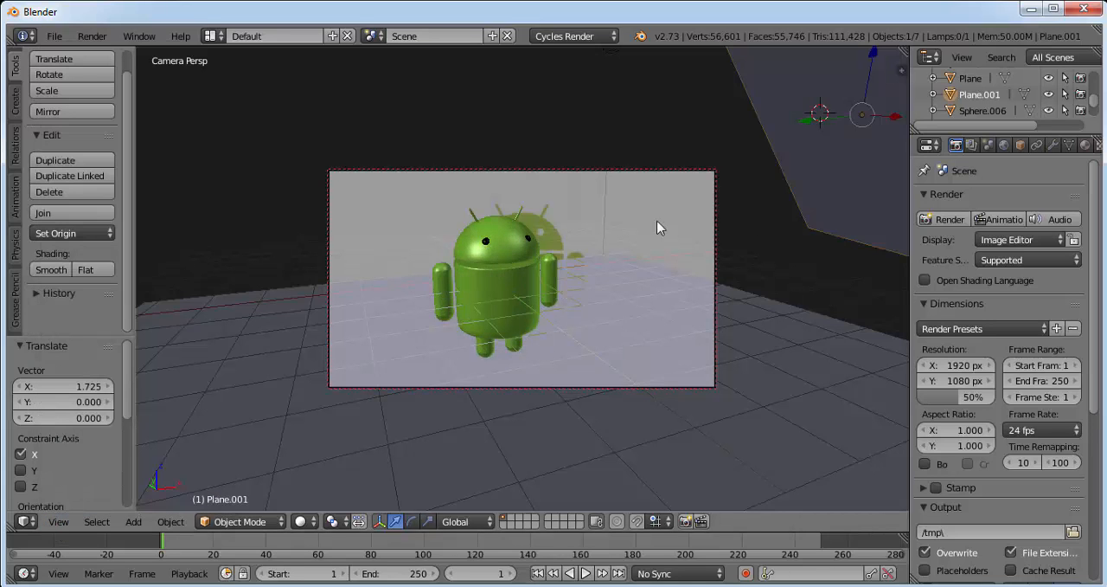
click(950, 220)
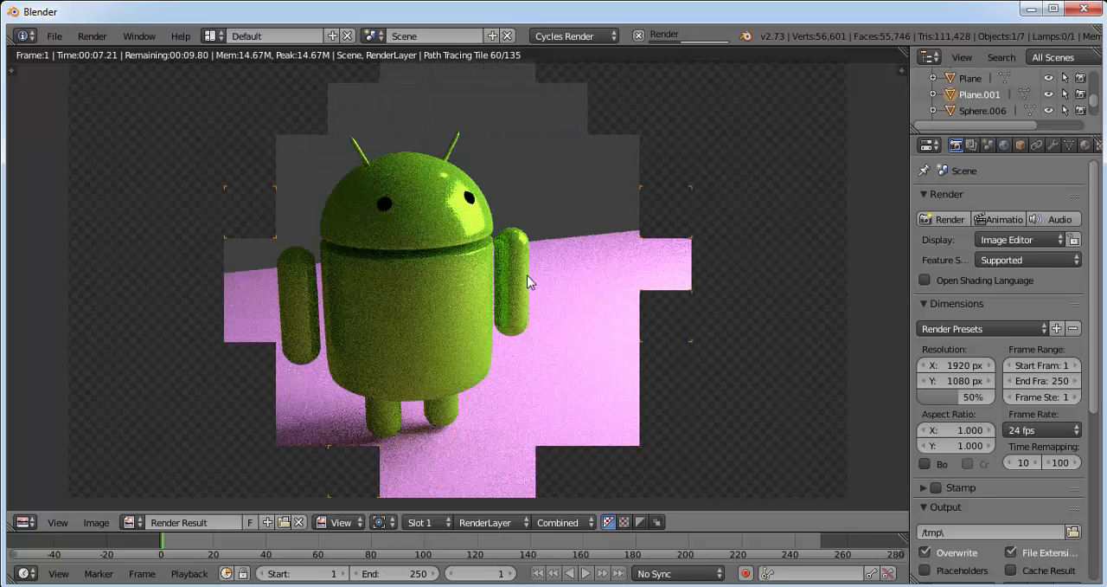
Set the number of render samples to 1000 in the sampling settings.
scroll(1093, 465, down, 5)
scroll(1093, 465, down, 3)
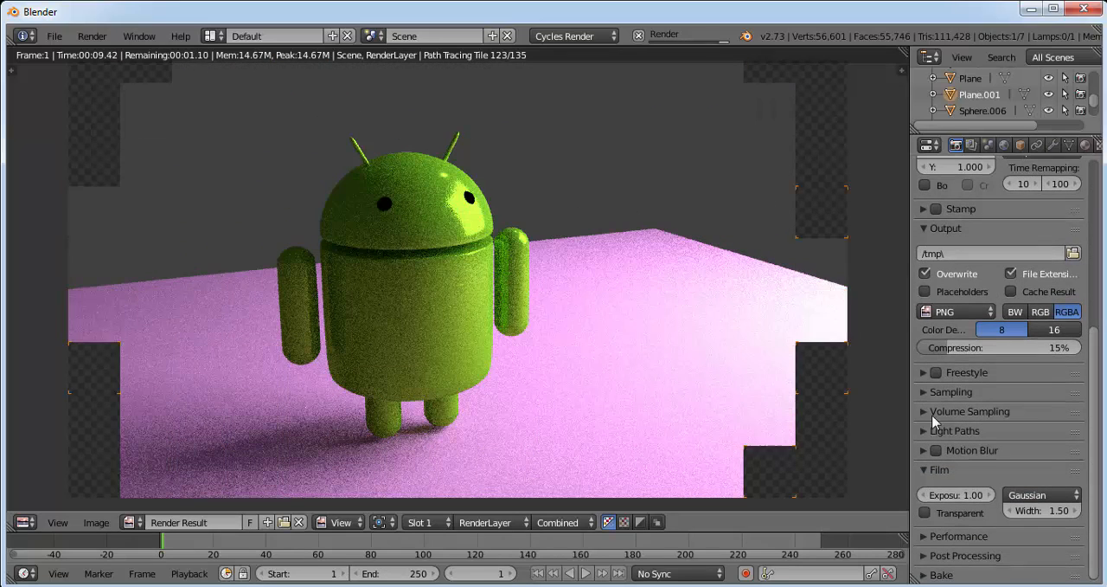
click(929, 392)
scroll(1094, 432, down, 4)
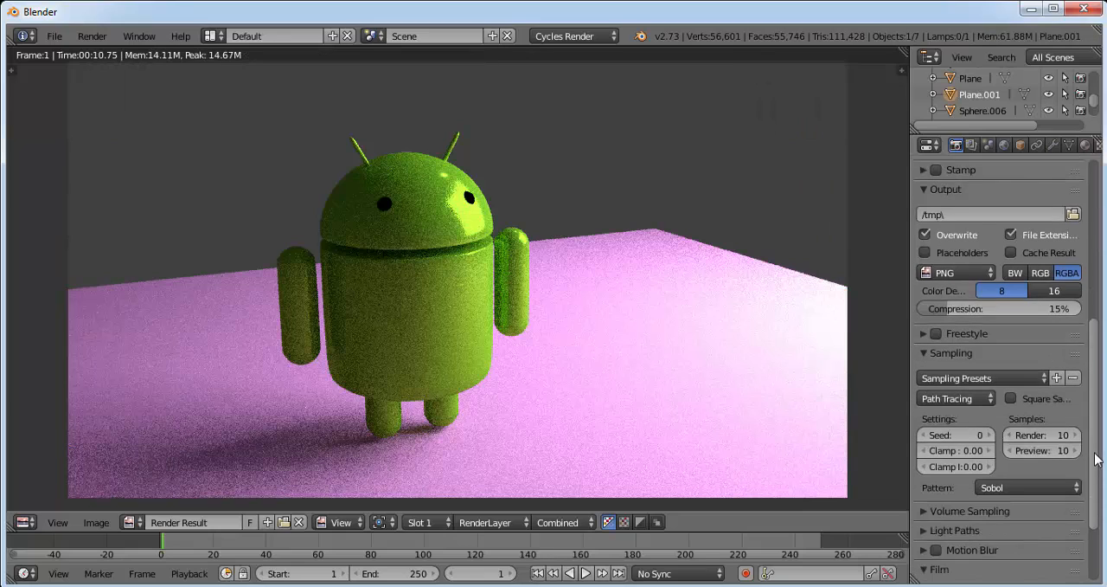
click(1062, 342)
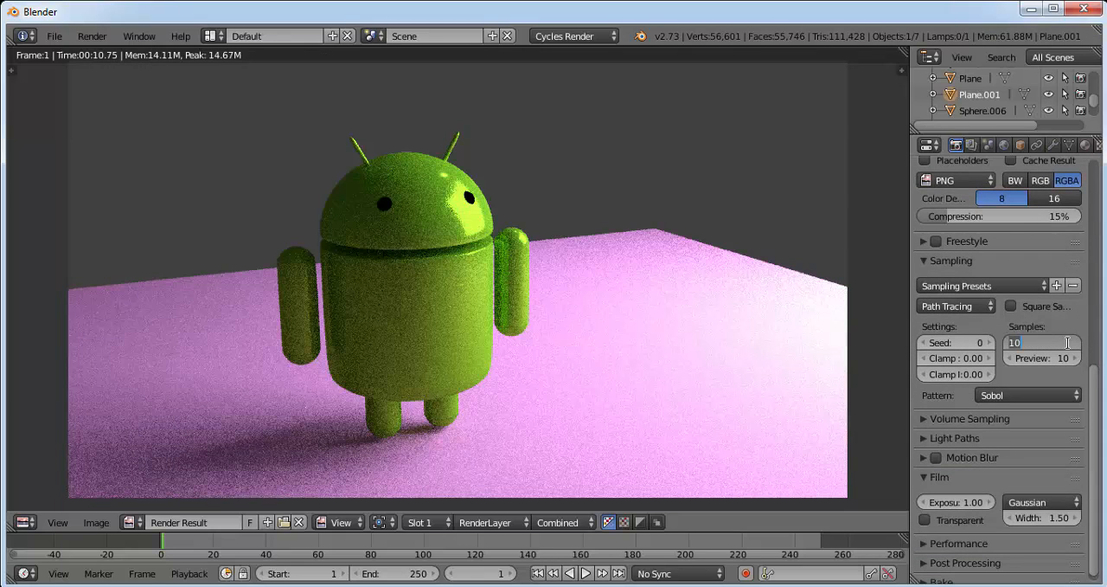
Set both the direct and indirect sample clamping values to 0.98.
click(976, 355)
click(977, 355)
text(.)
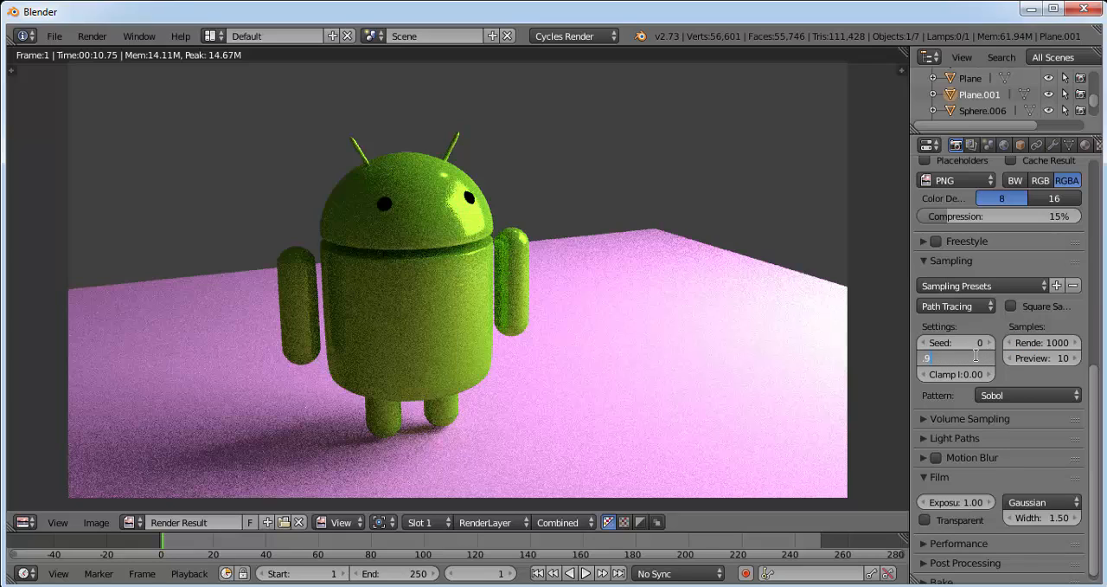
text(98)
click(976, 374)
click(976, 374)
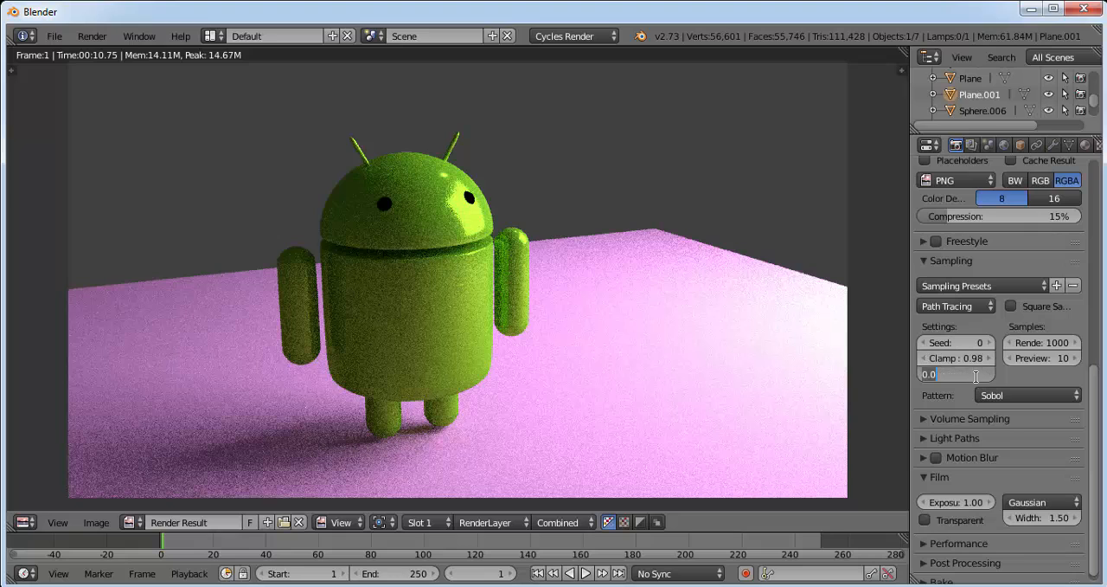
text(.98)
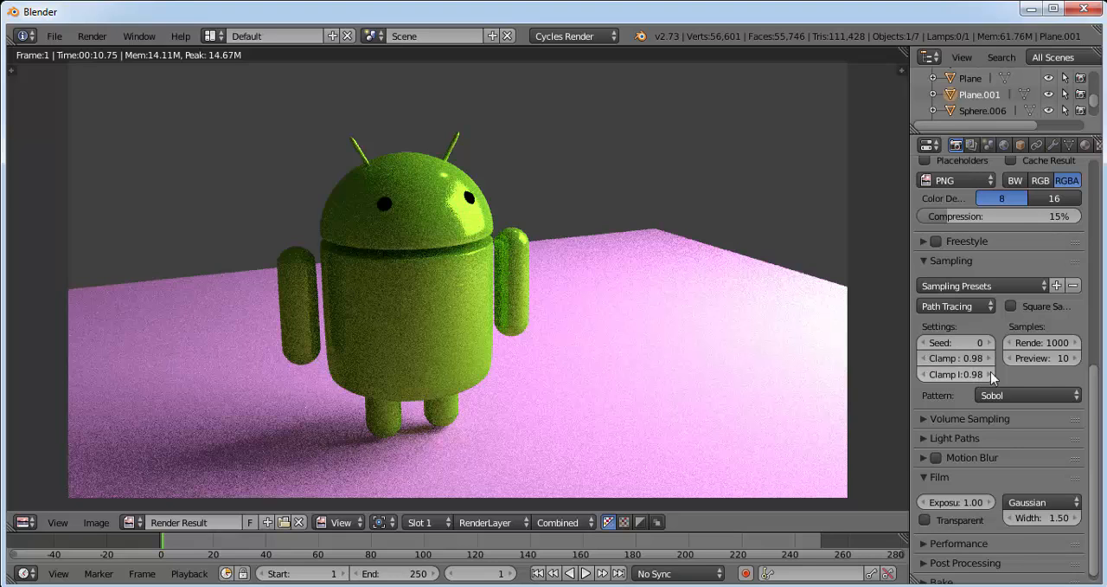
key(Return)
Render the robot scene again with the new sampling and clamping settings.
scroll(1105, 273, up, 5)
scroll(1105, 272, up, 6)
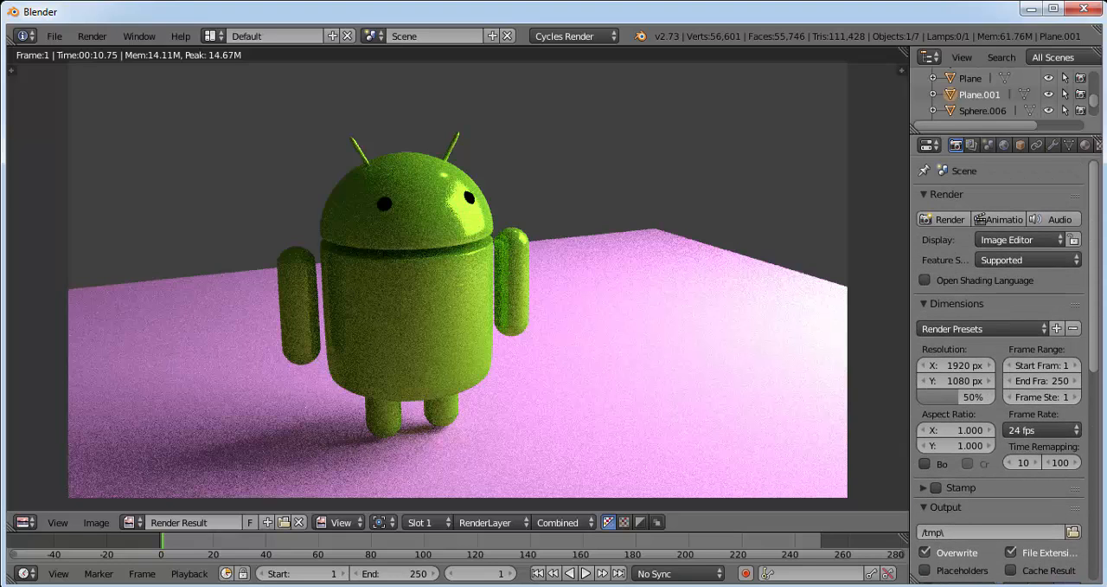
click(945, 221)
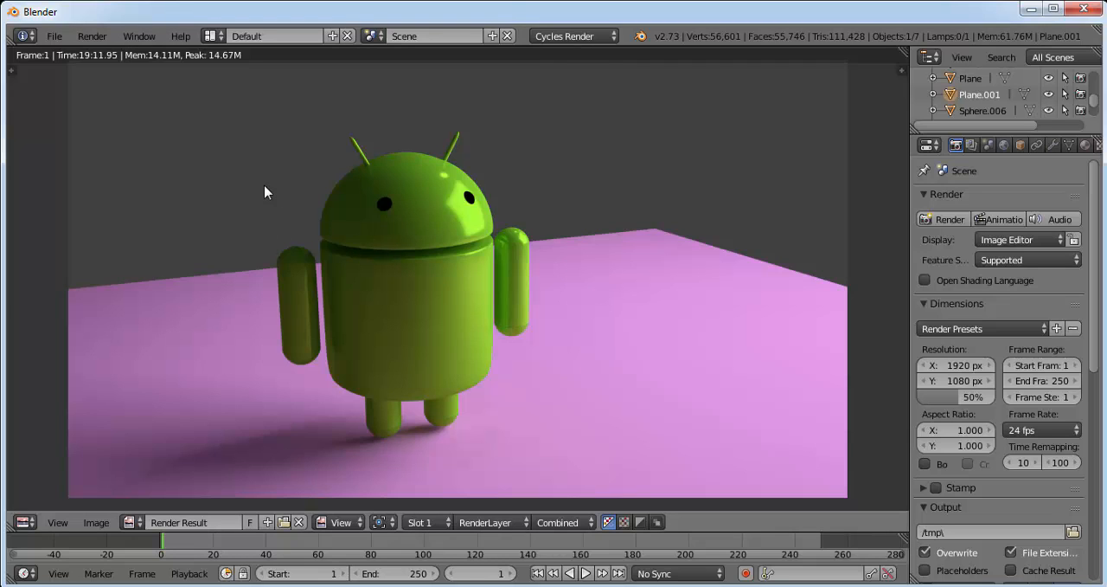
Save the rendered image as android_logo.png in the Documents folder.
key(F3)
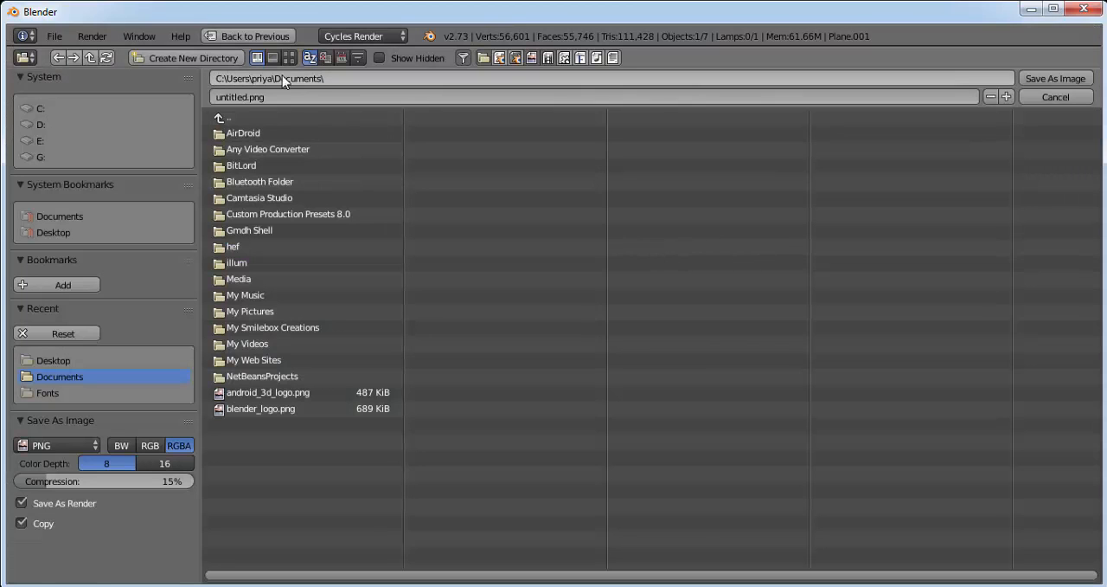
click(230, 97)
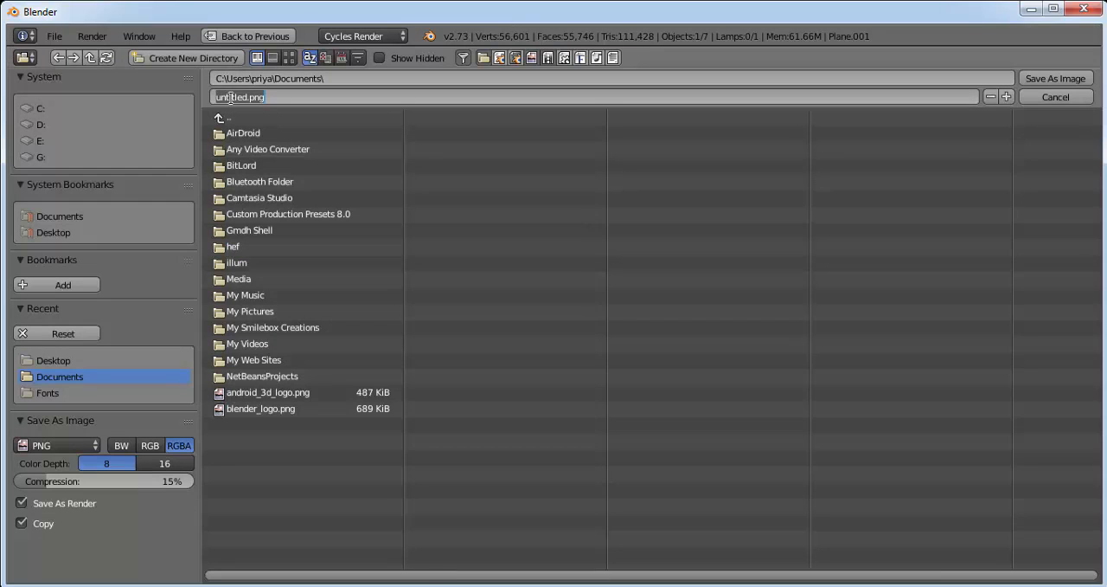
click(231, 98)
drag(250, 97, 200, 96)
key(BackSpace)
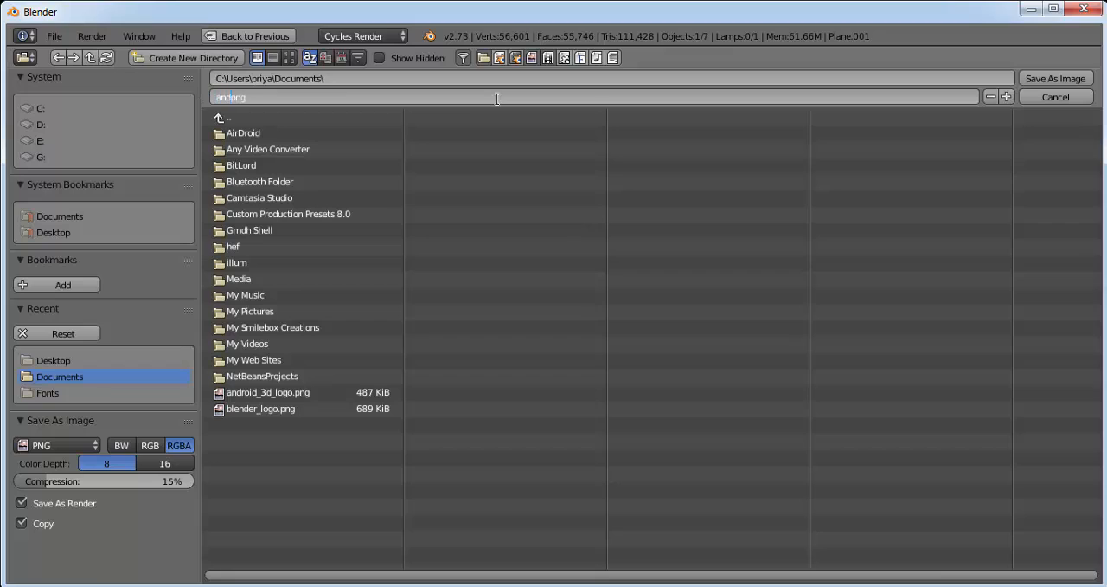
text(android_logo)
click(1025, 79)
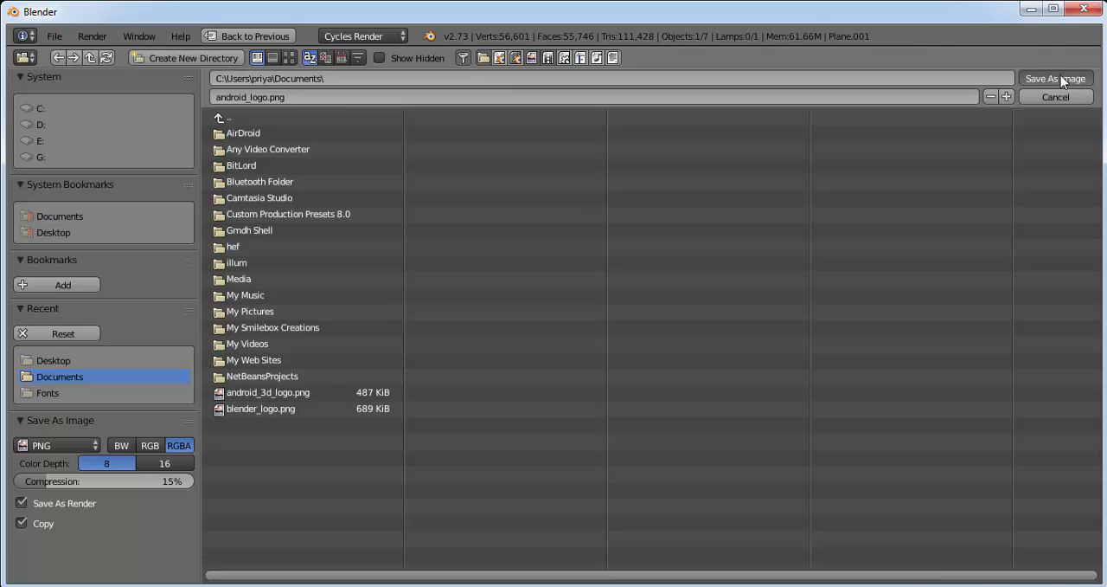
click(1062, 80)
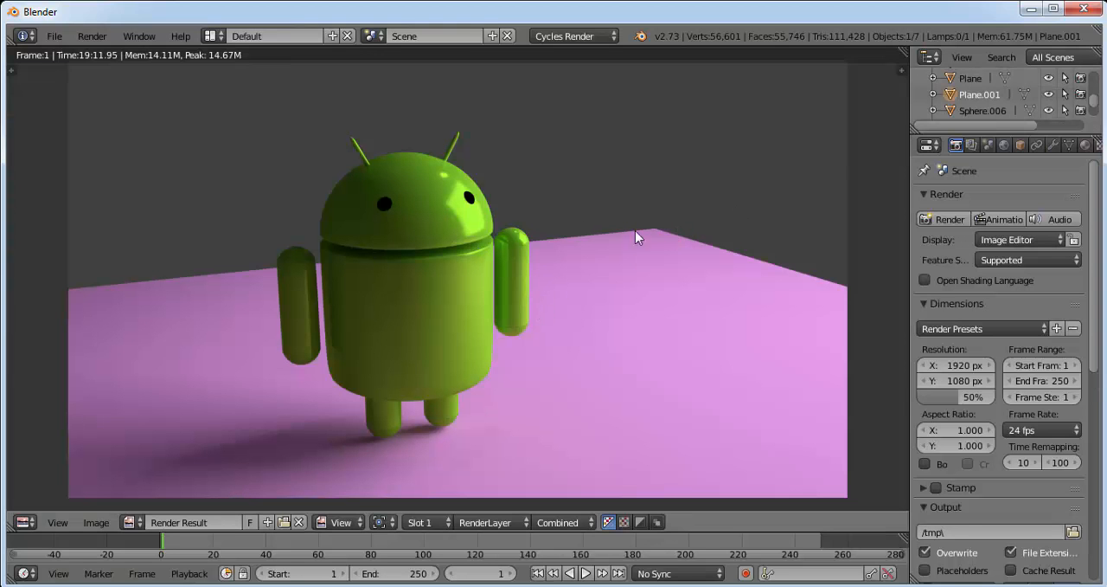
Save the scene as a Blender file named android_logo.blend in the Documents folder.
click(53, 36)
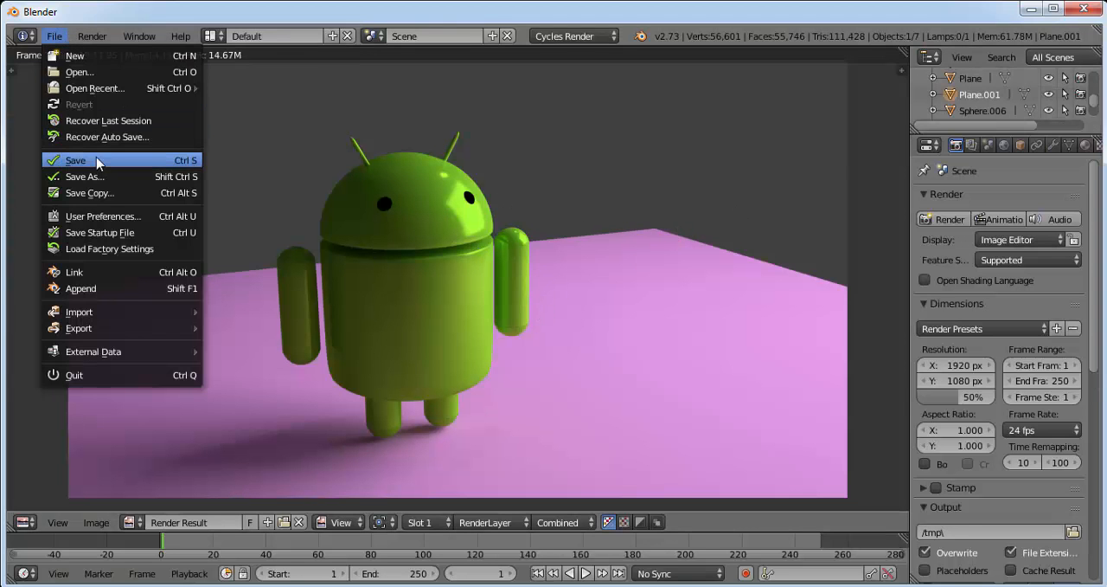
click(97, 160)
click(222, 97)
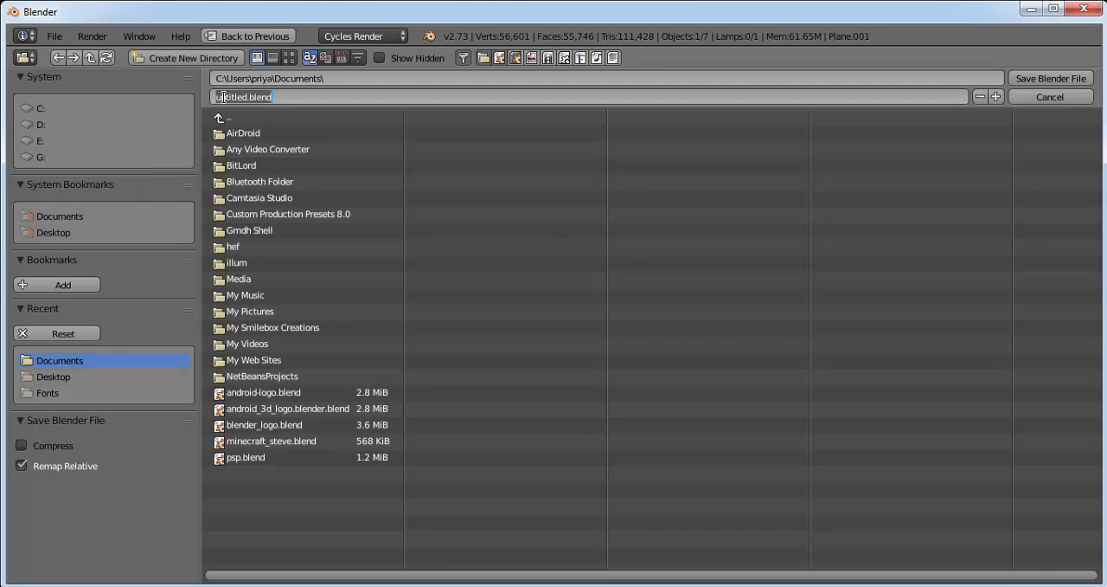
key(BackSpace)
text(android_logo)
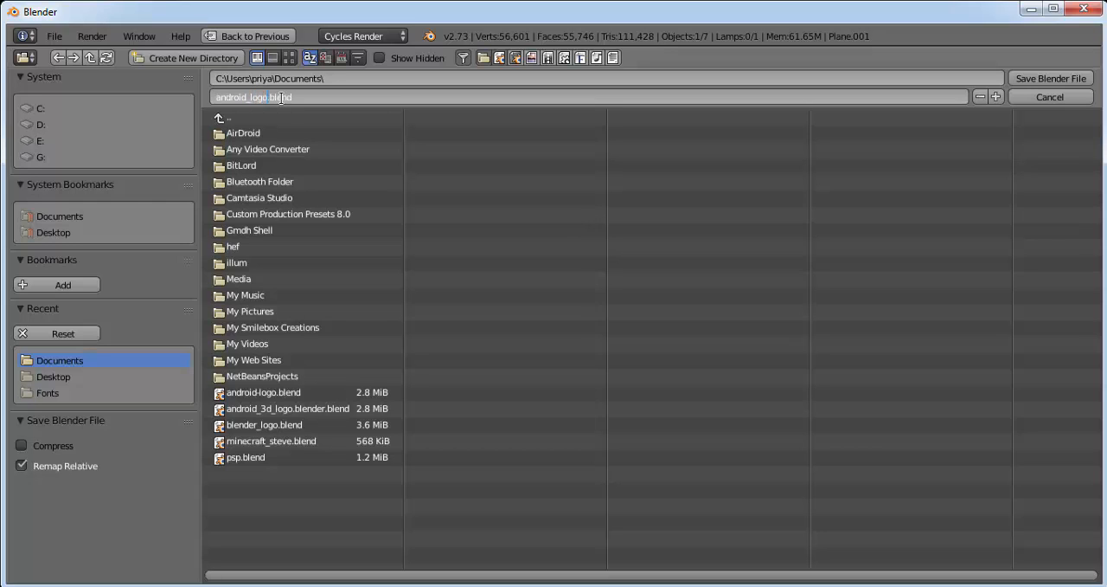
key(Return)
click(1031, 80)
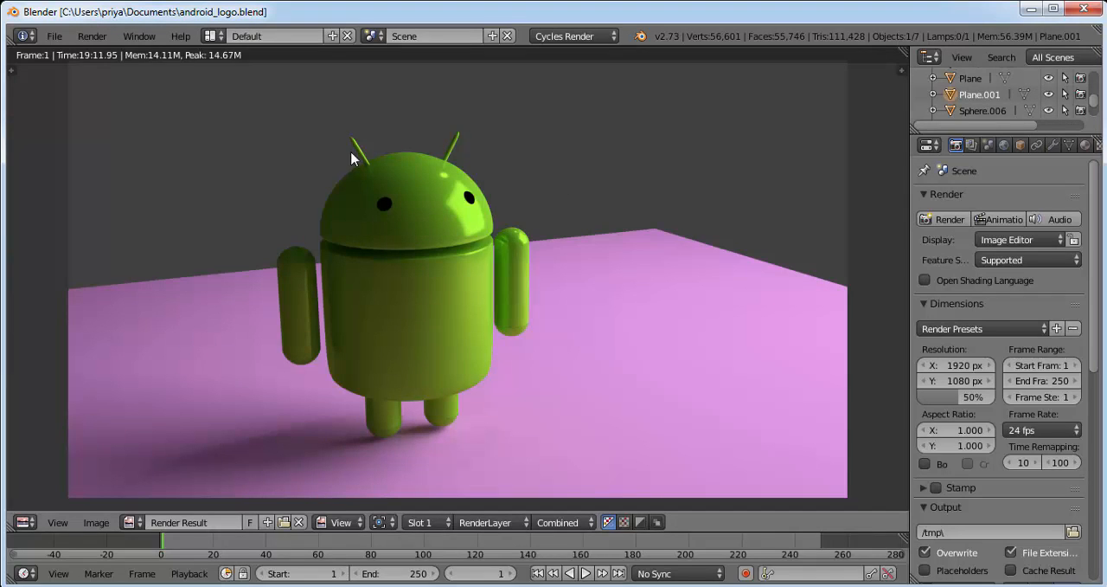